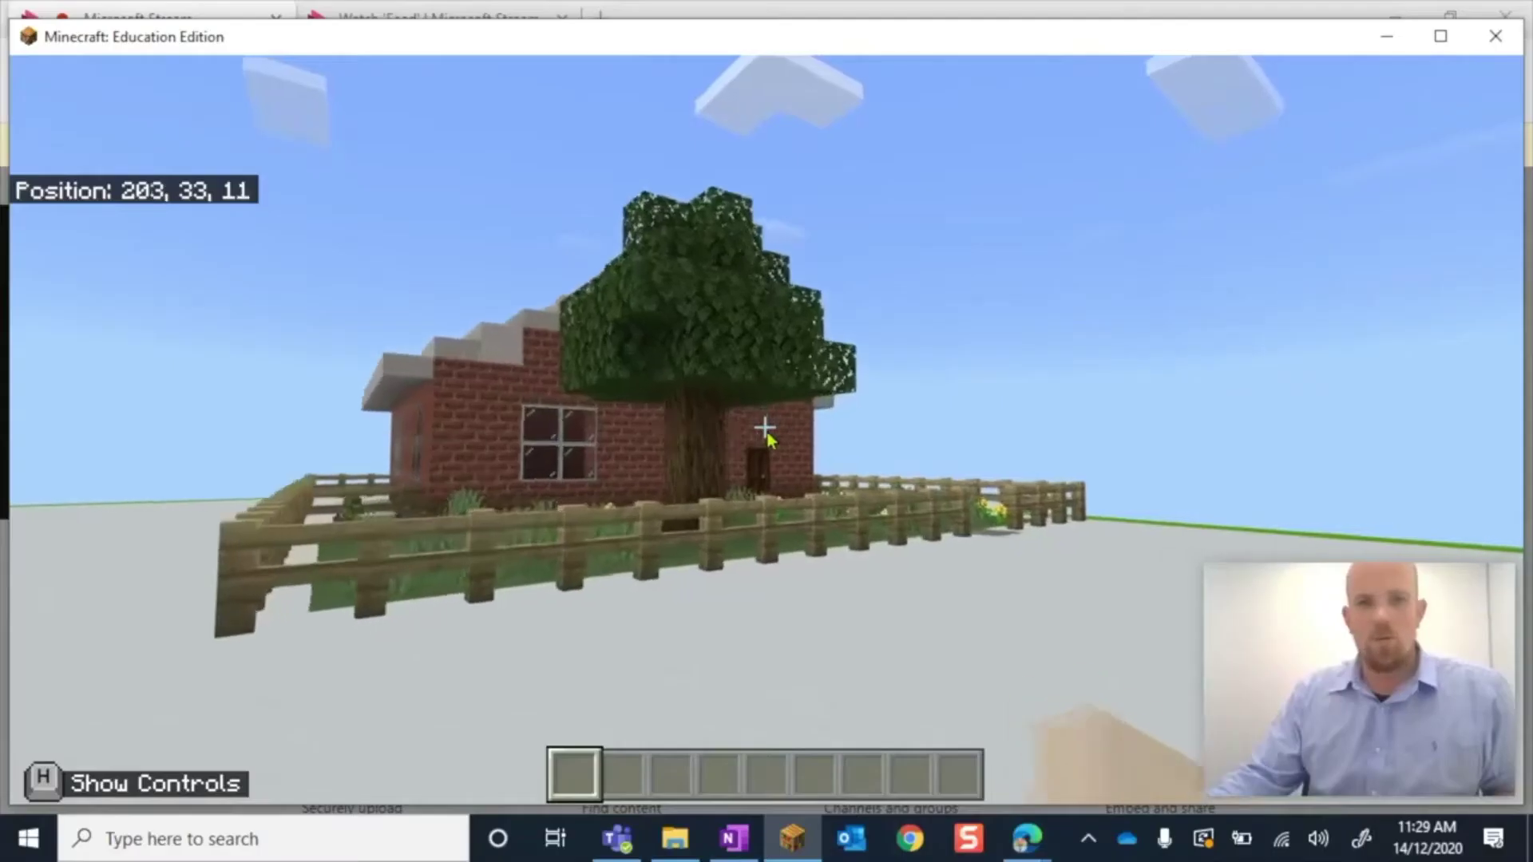
Search the inventory for "struc" and add the Structure Block to the first hotbar slot.
key(c)
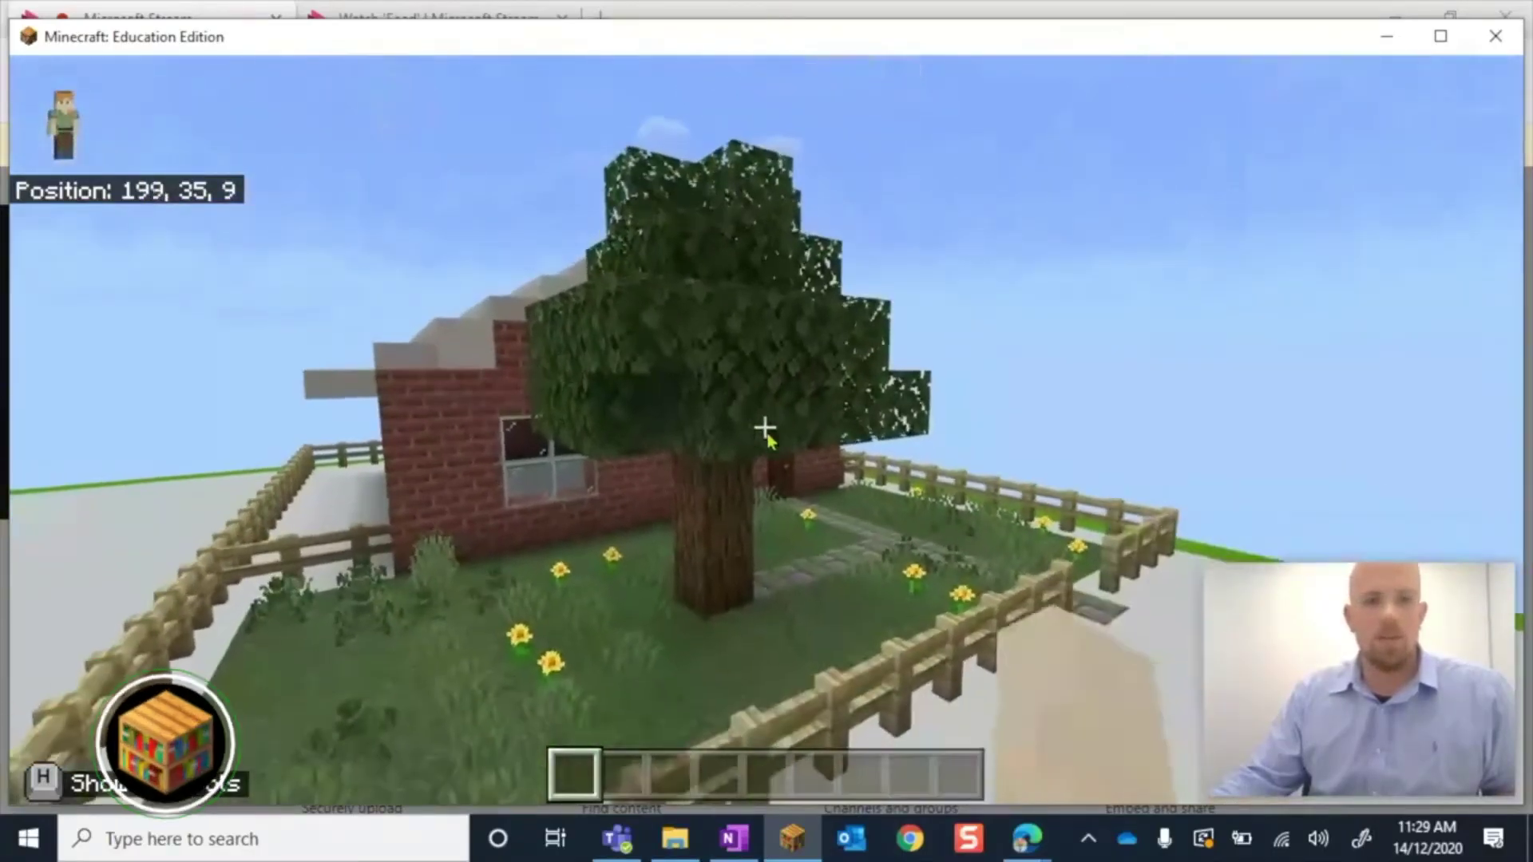
key(space)
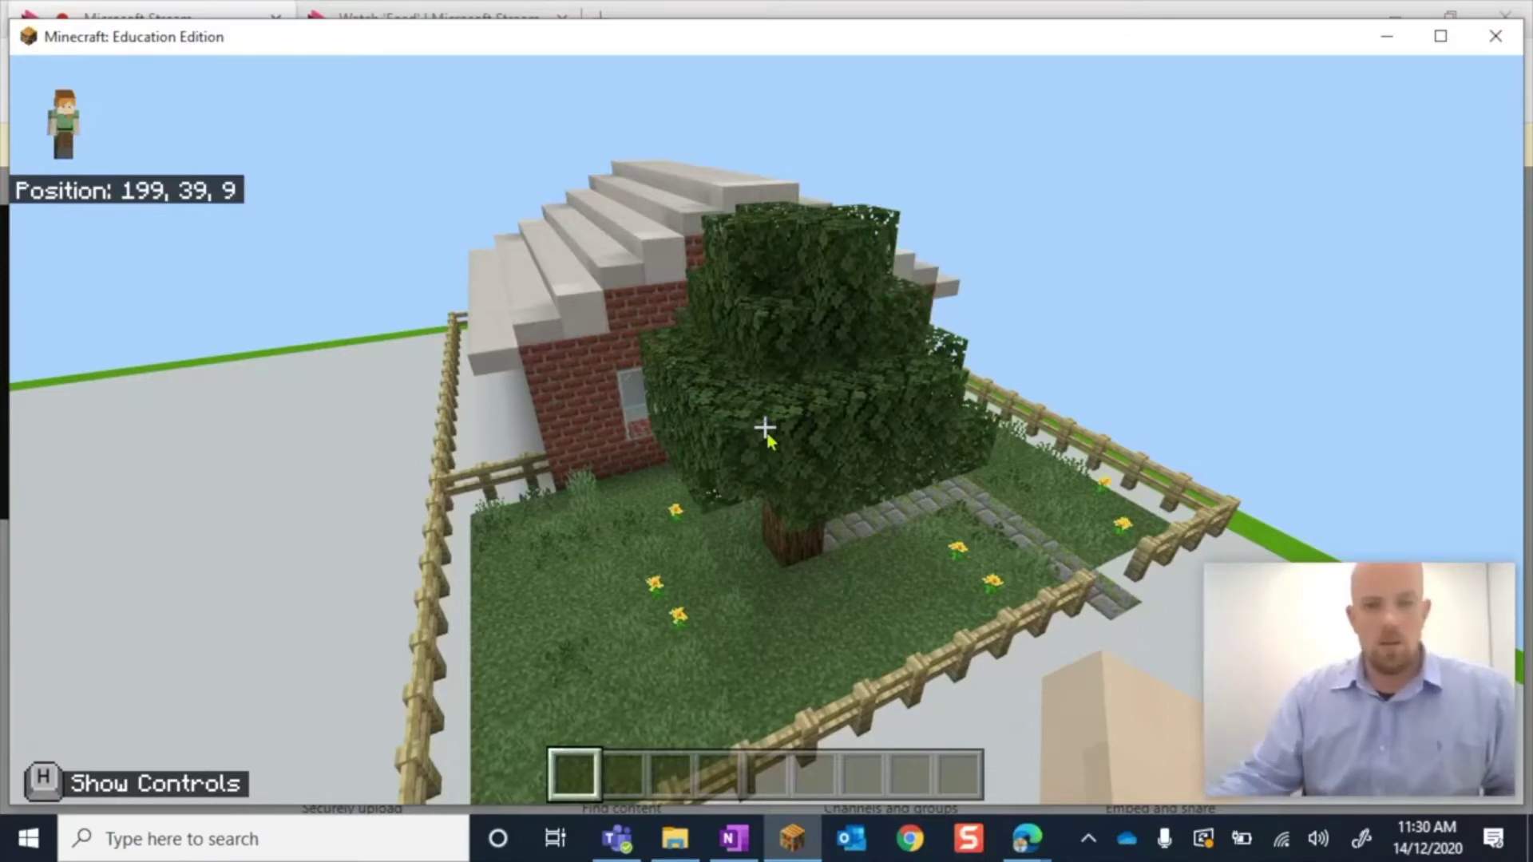
mouse_move(765, 430)
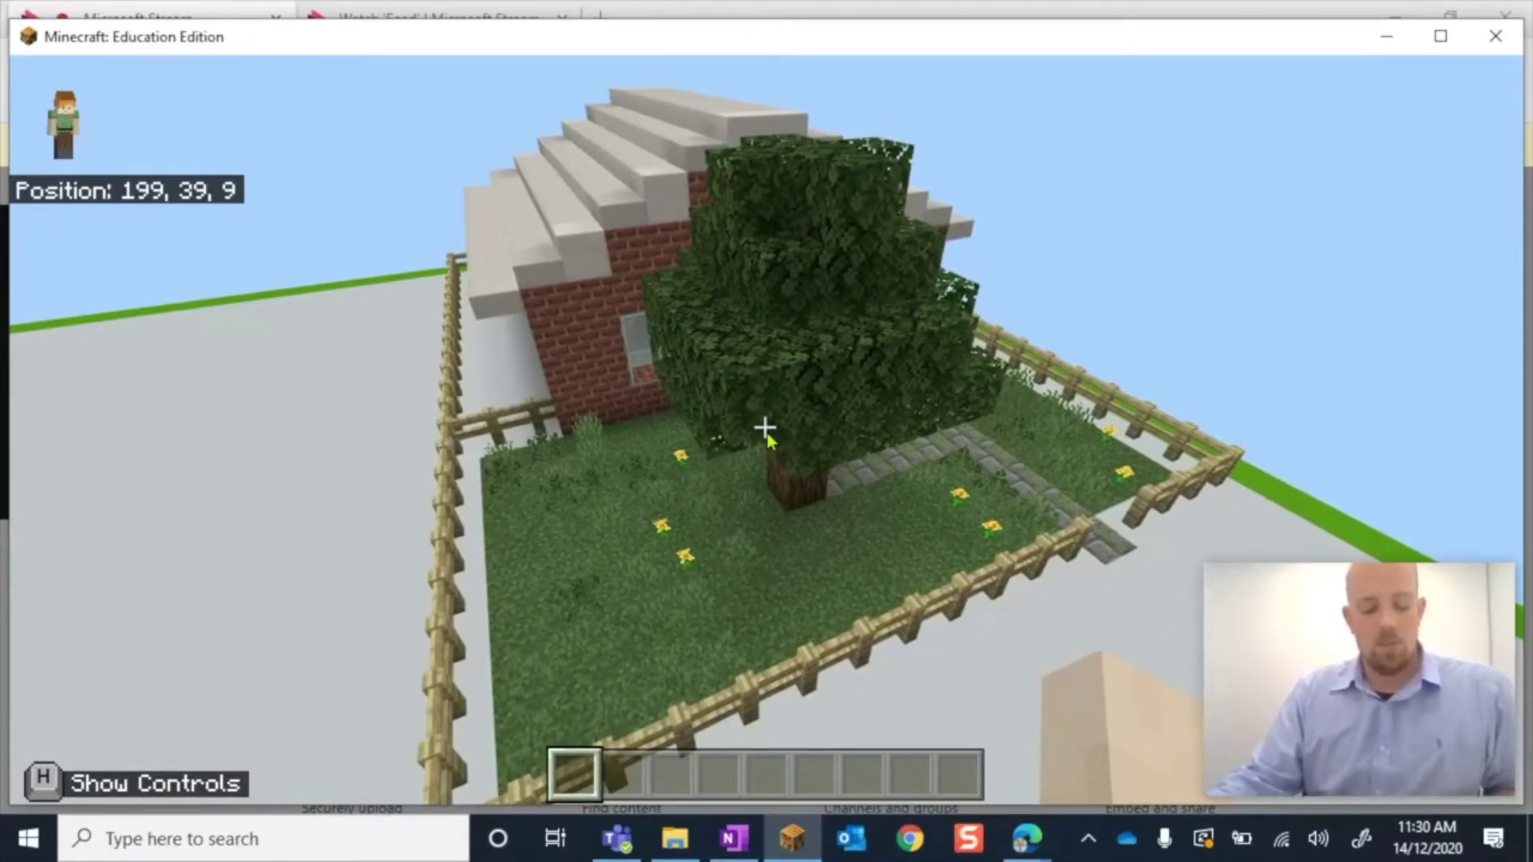
key(e)
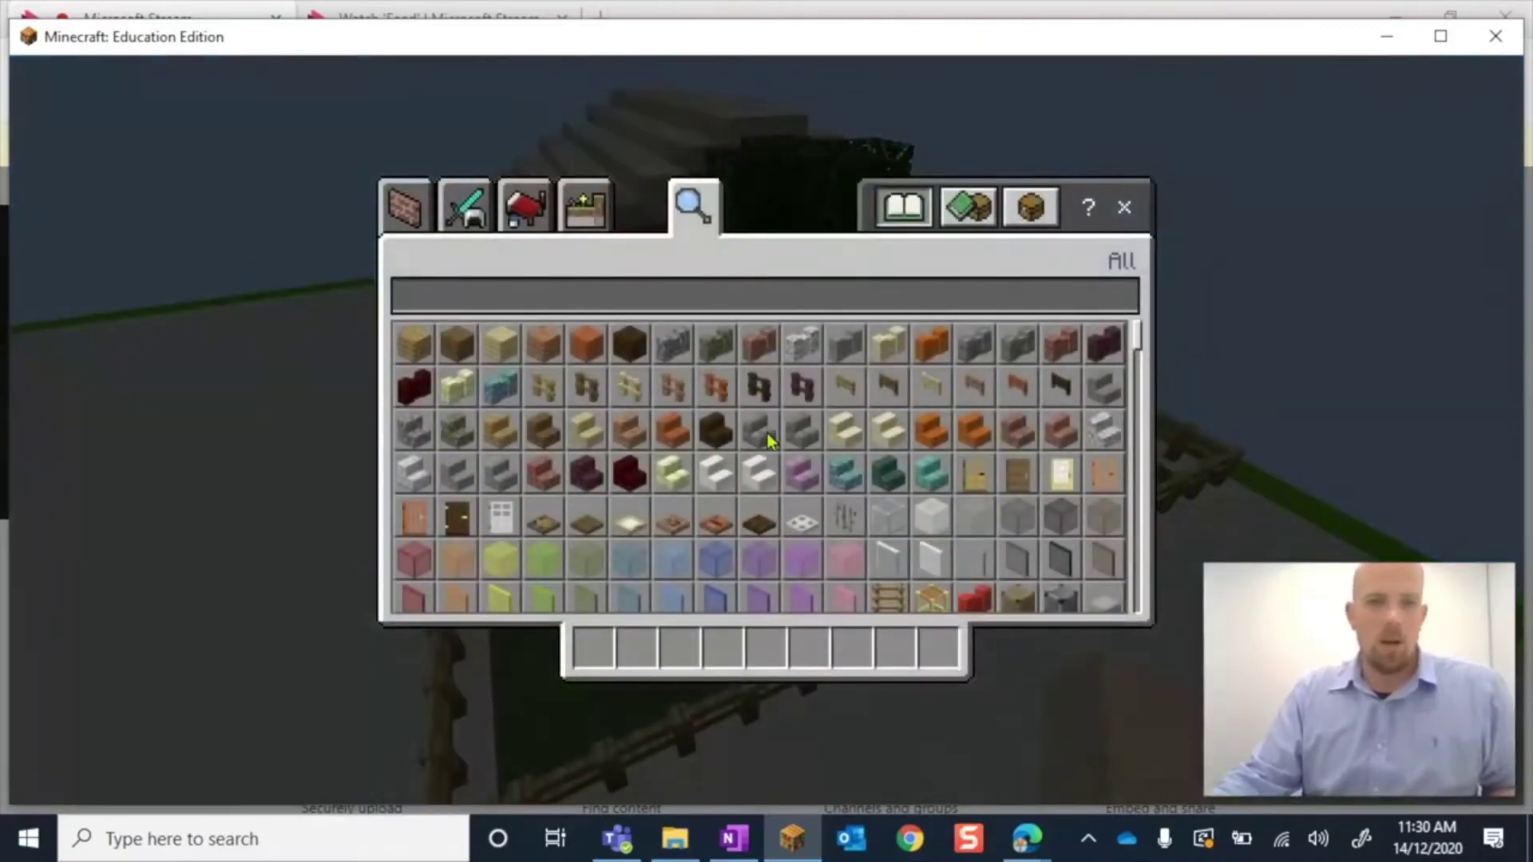
click(718, 292)
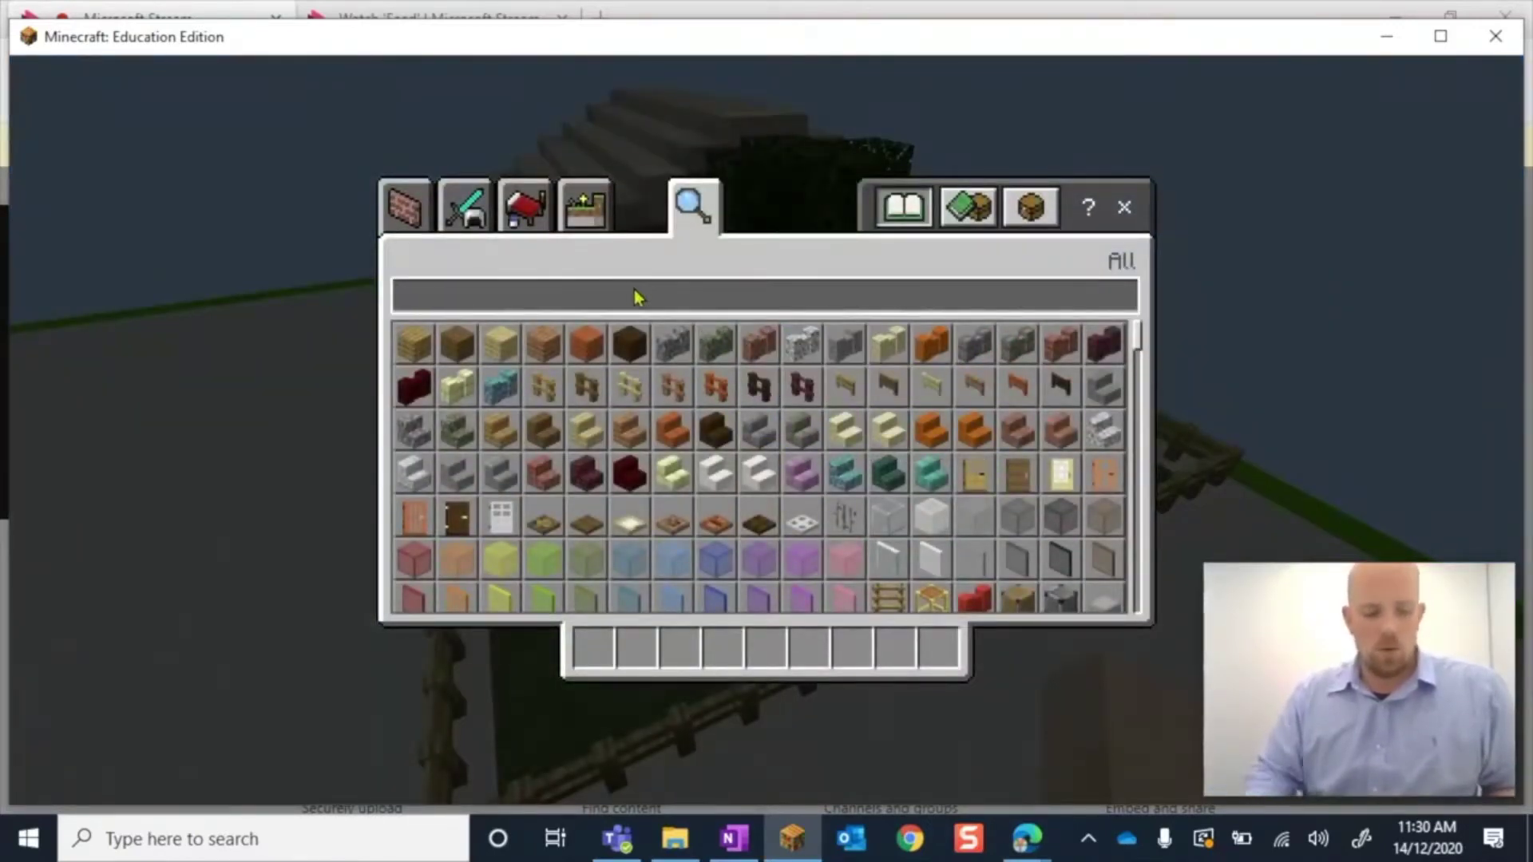
text(struc)
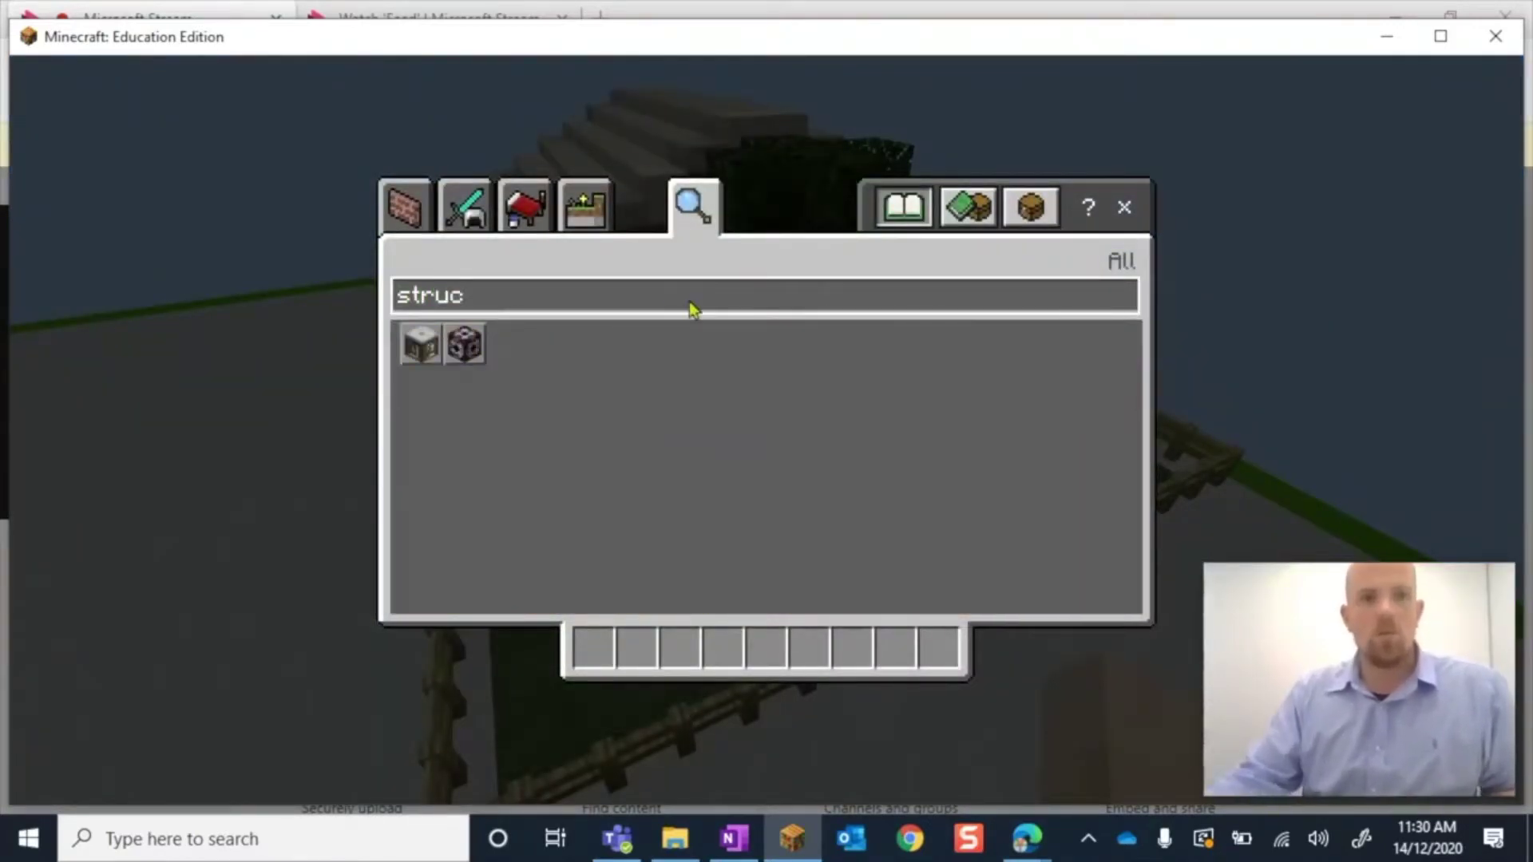
click(463, 343)
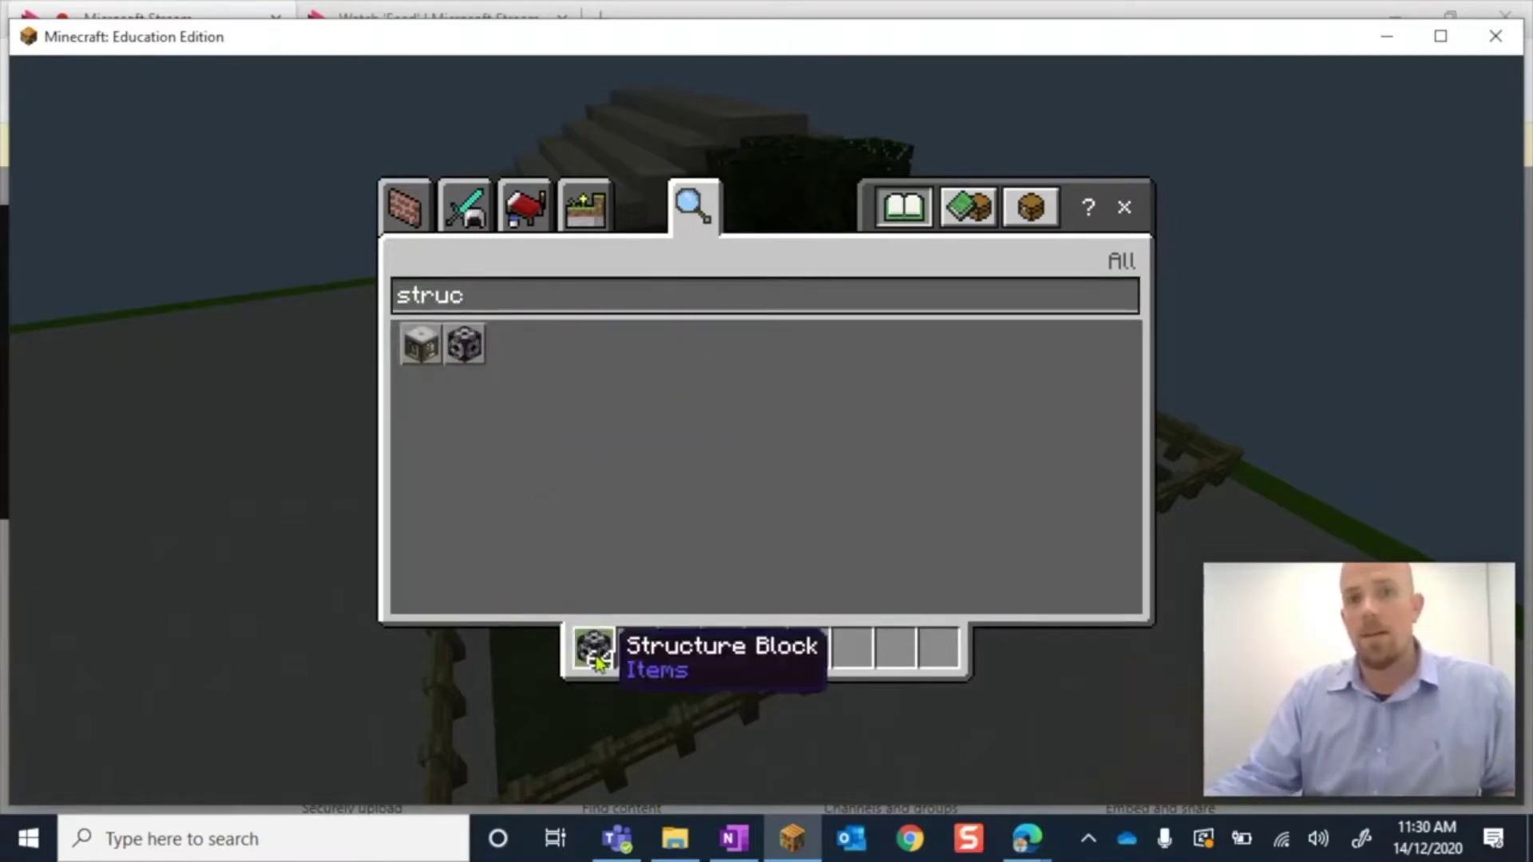
click(598, 663)
click(1124, 209)
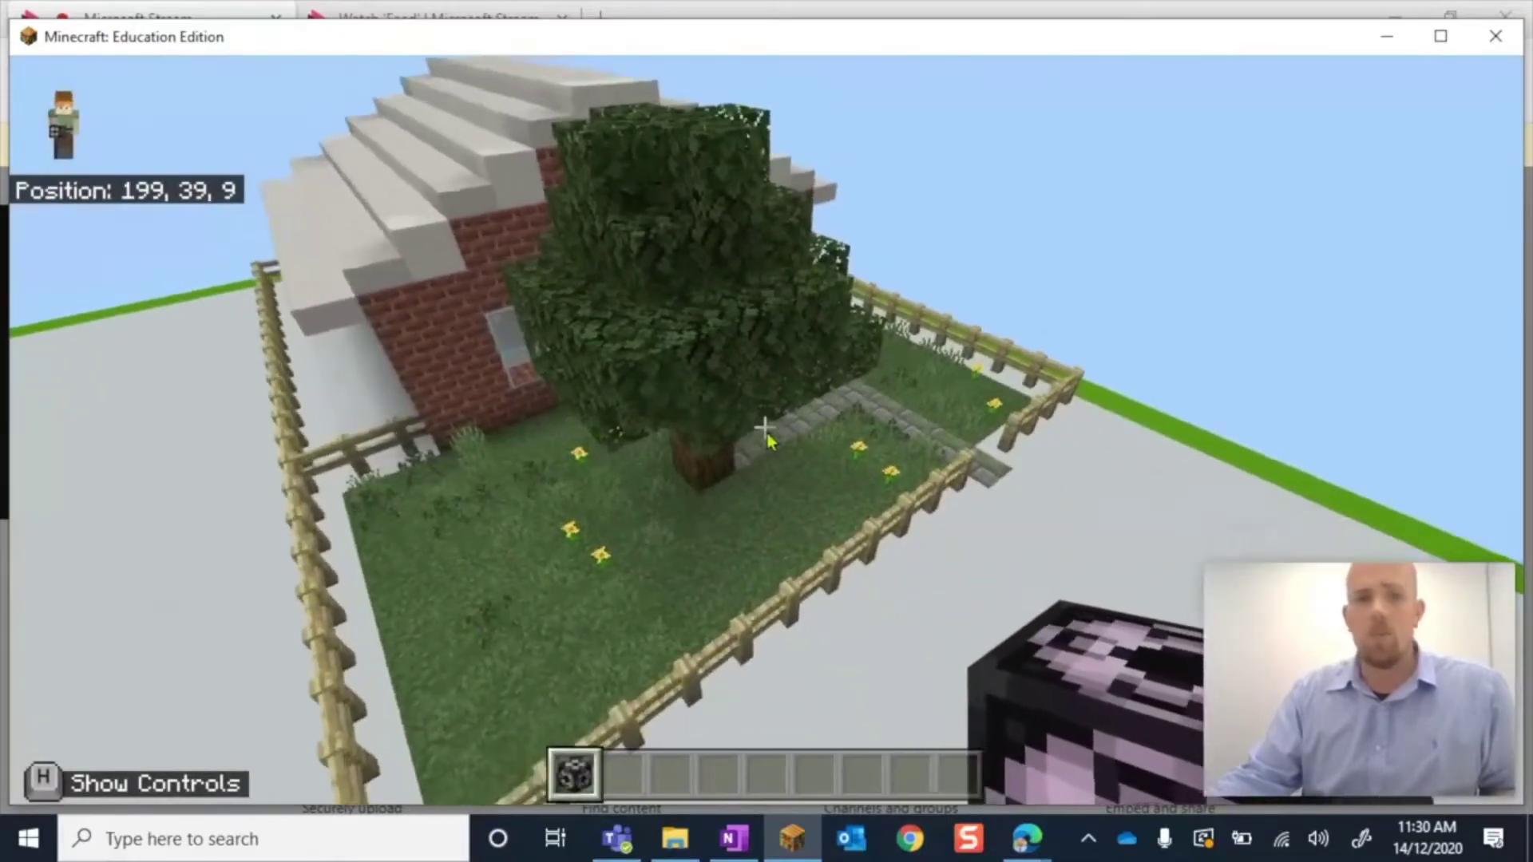
Fly to the corner of the green border behind the house and place the Structure Block on the corner block.
key(w)
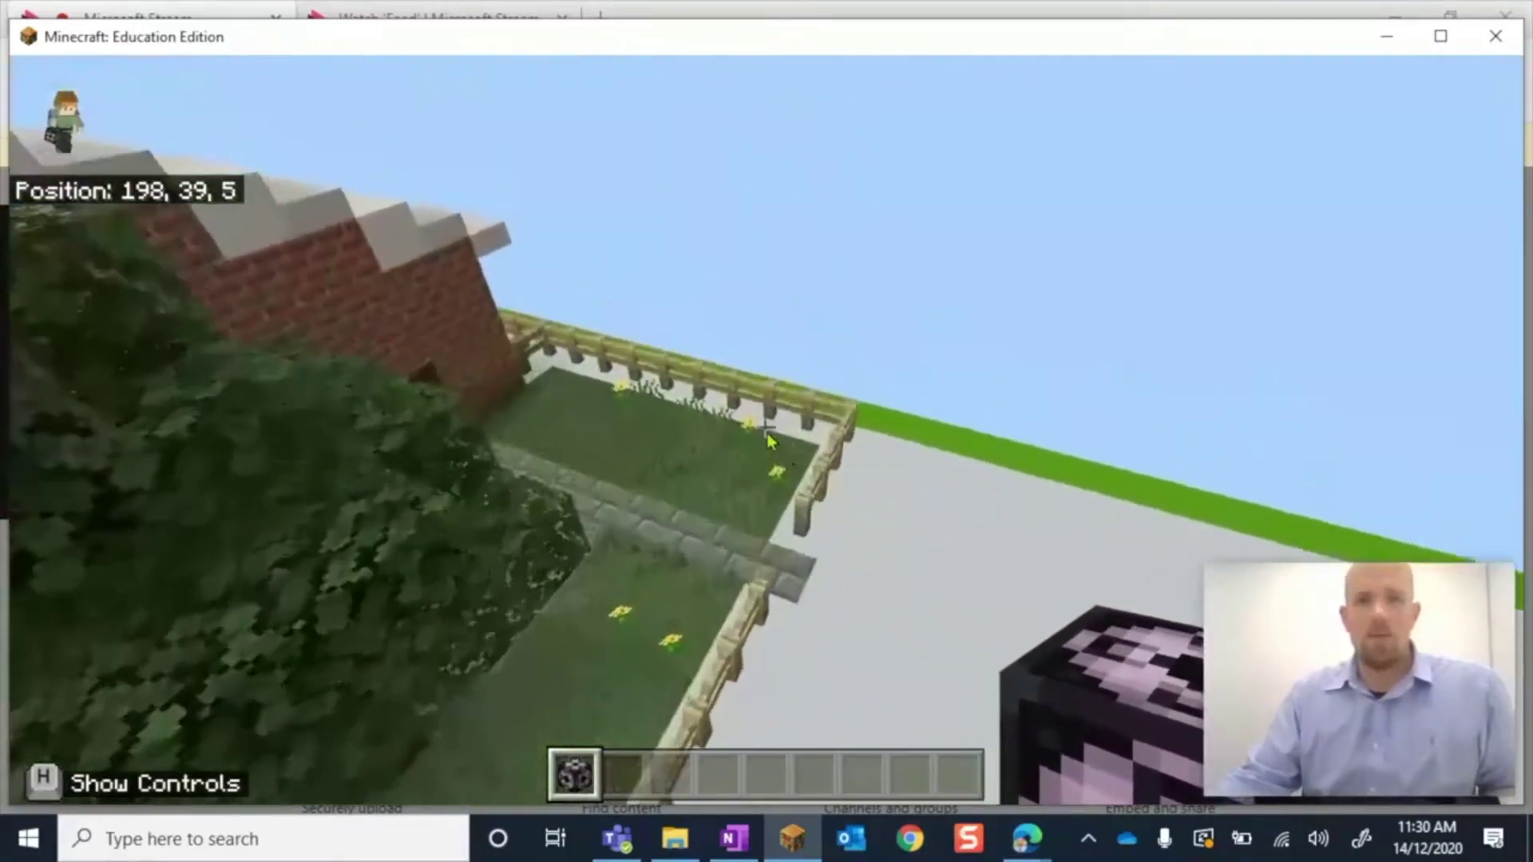
key(w)
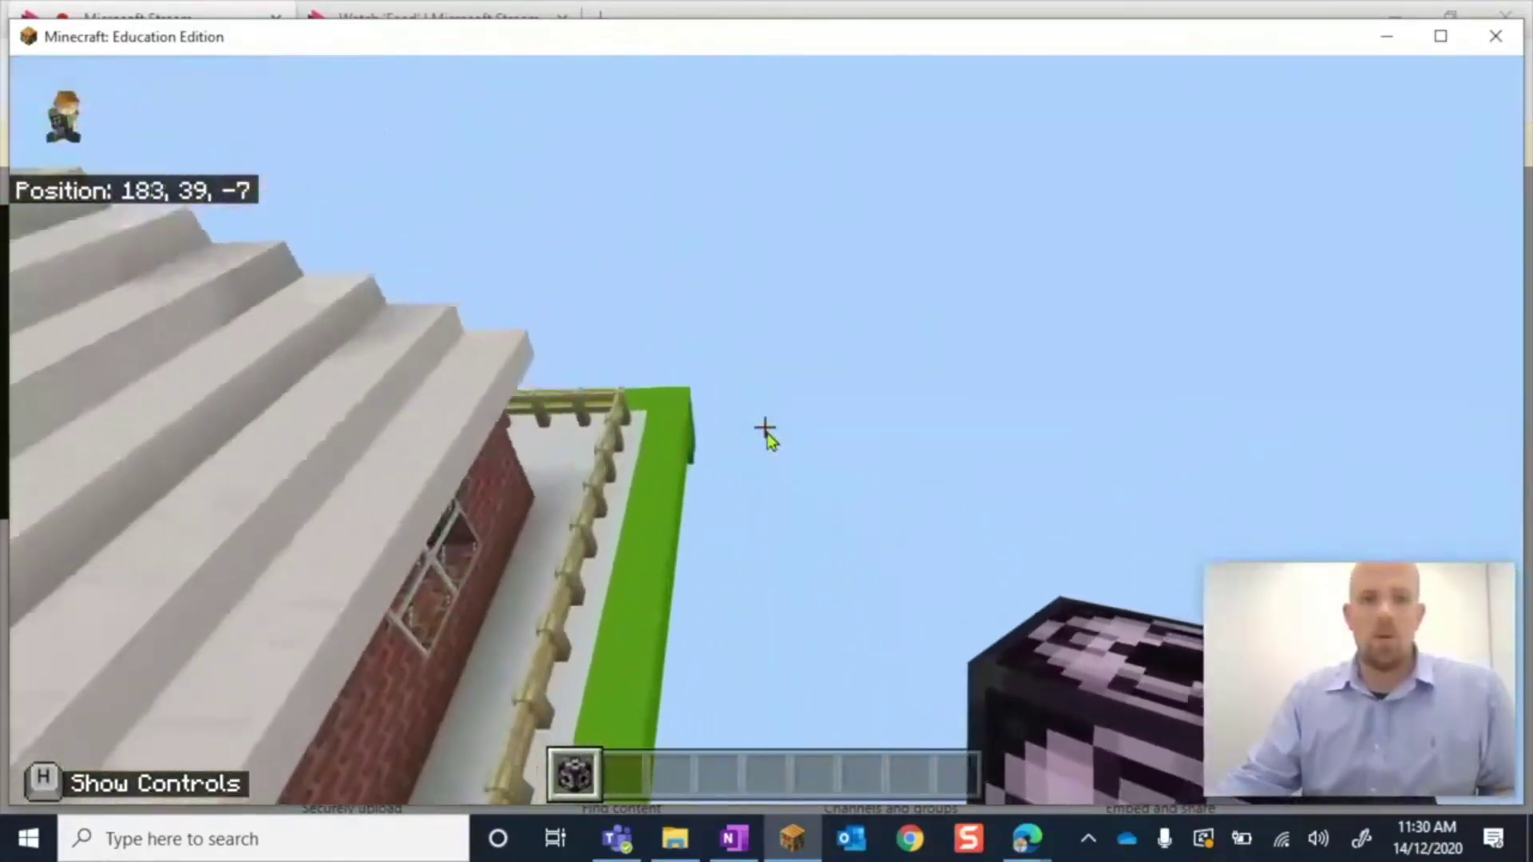
key(w)
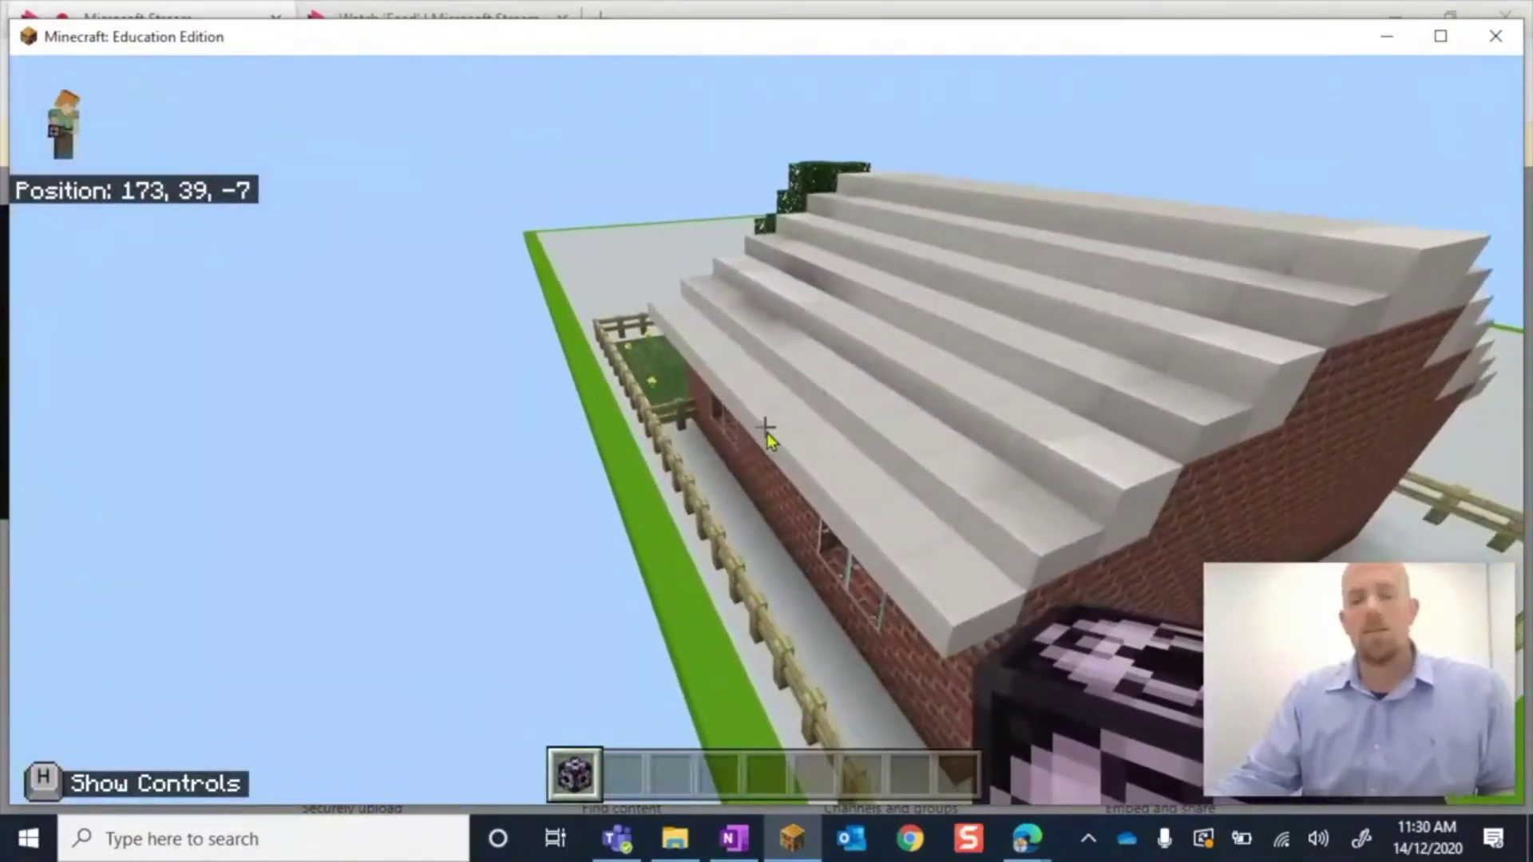
key(w)
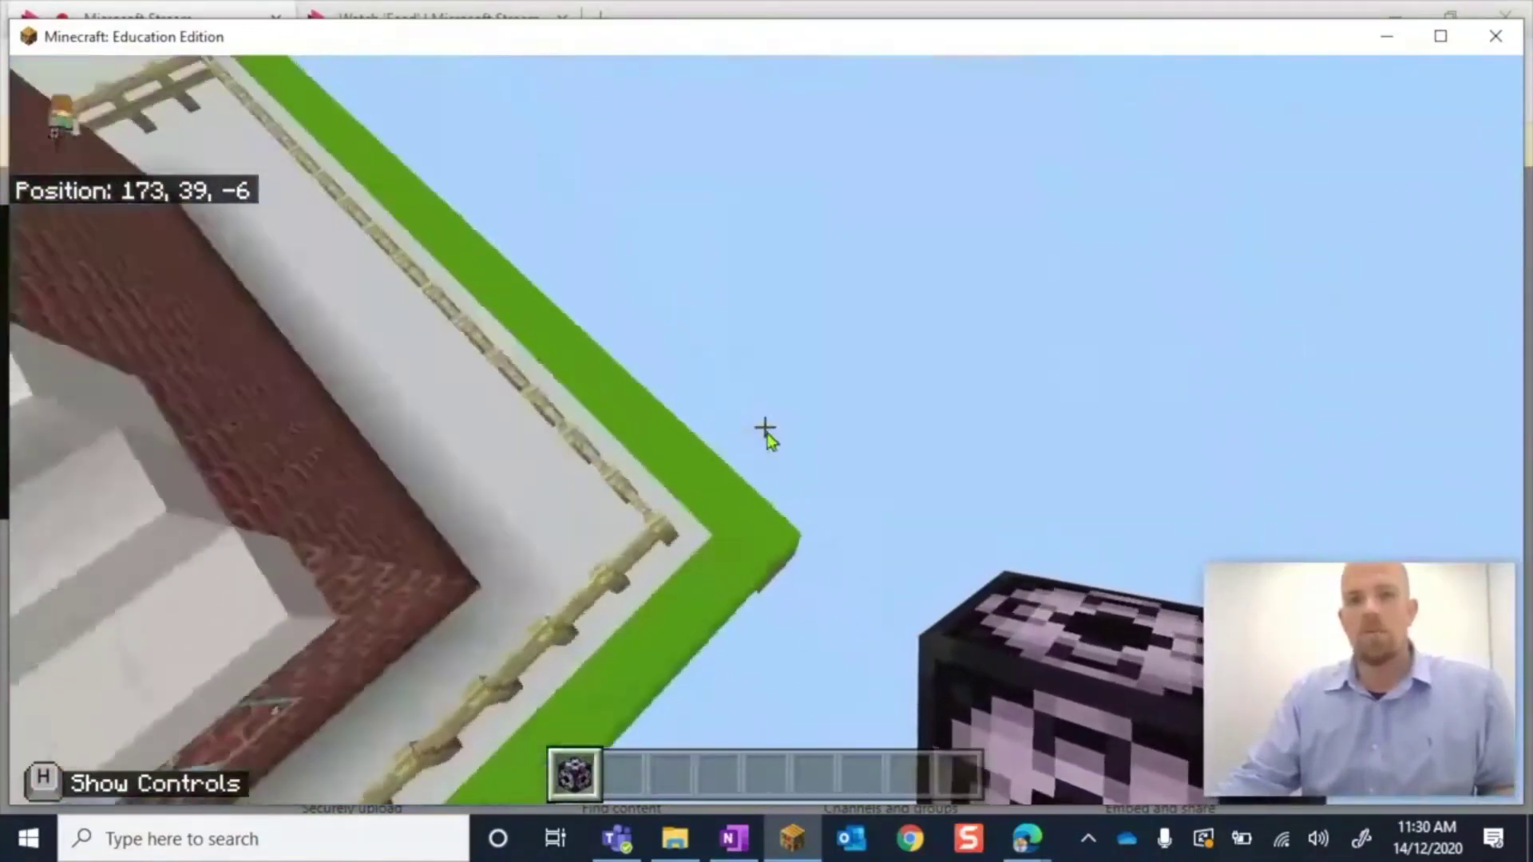
key(w)
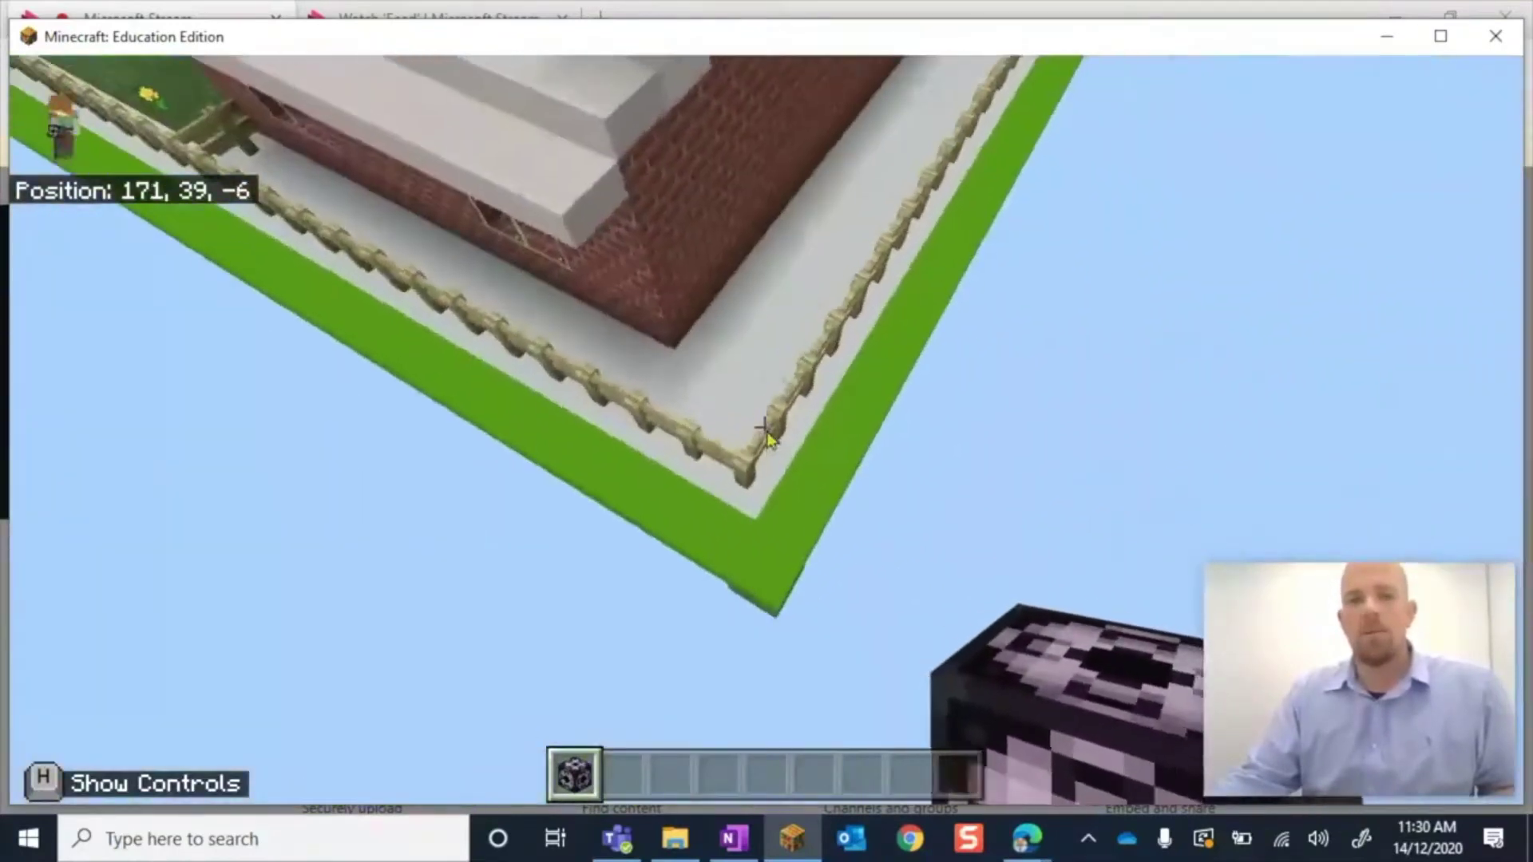
key(shift)
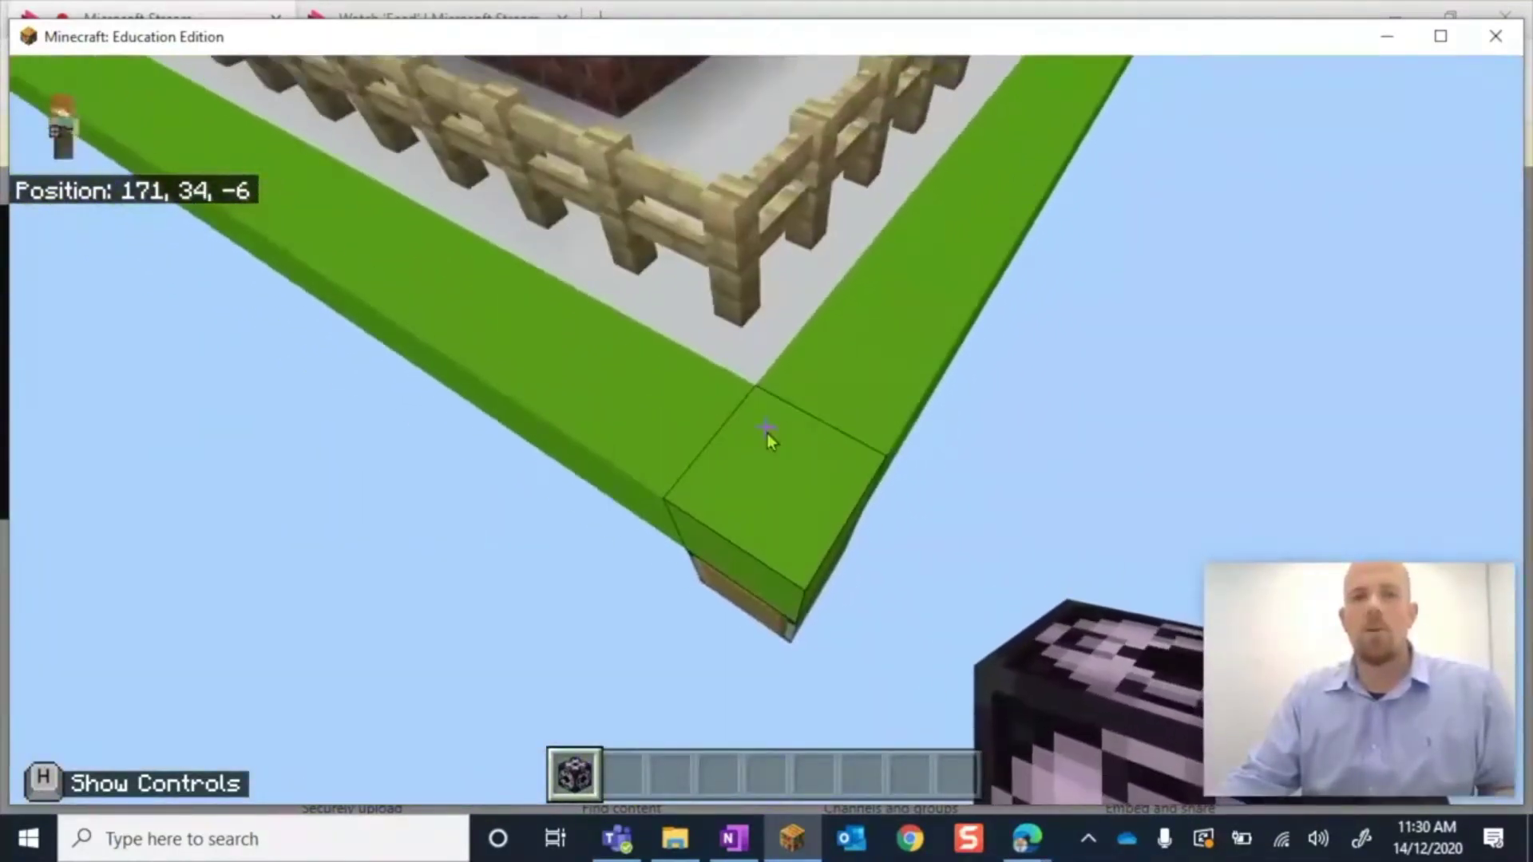
right_click(766, 432)
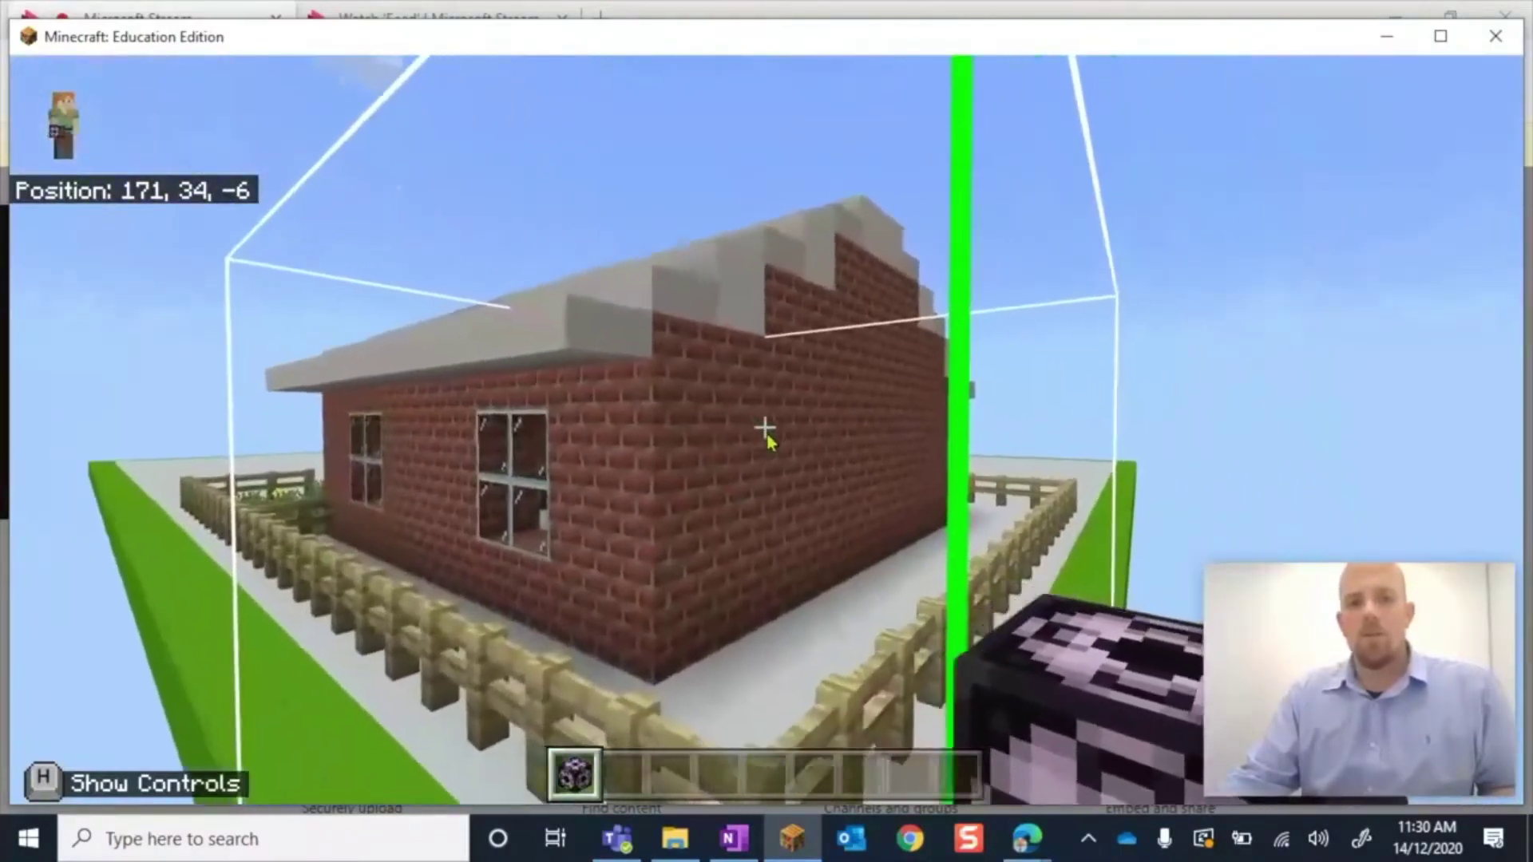
scroll(766, 431, down, 1)
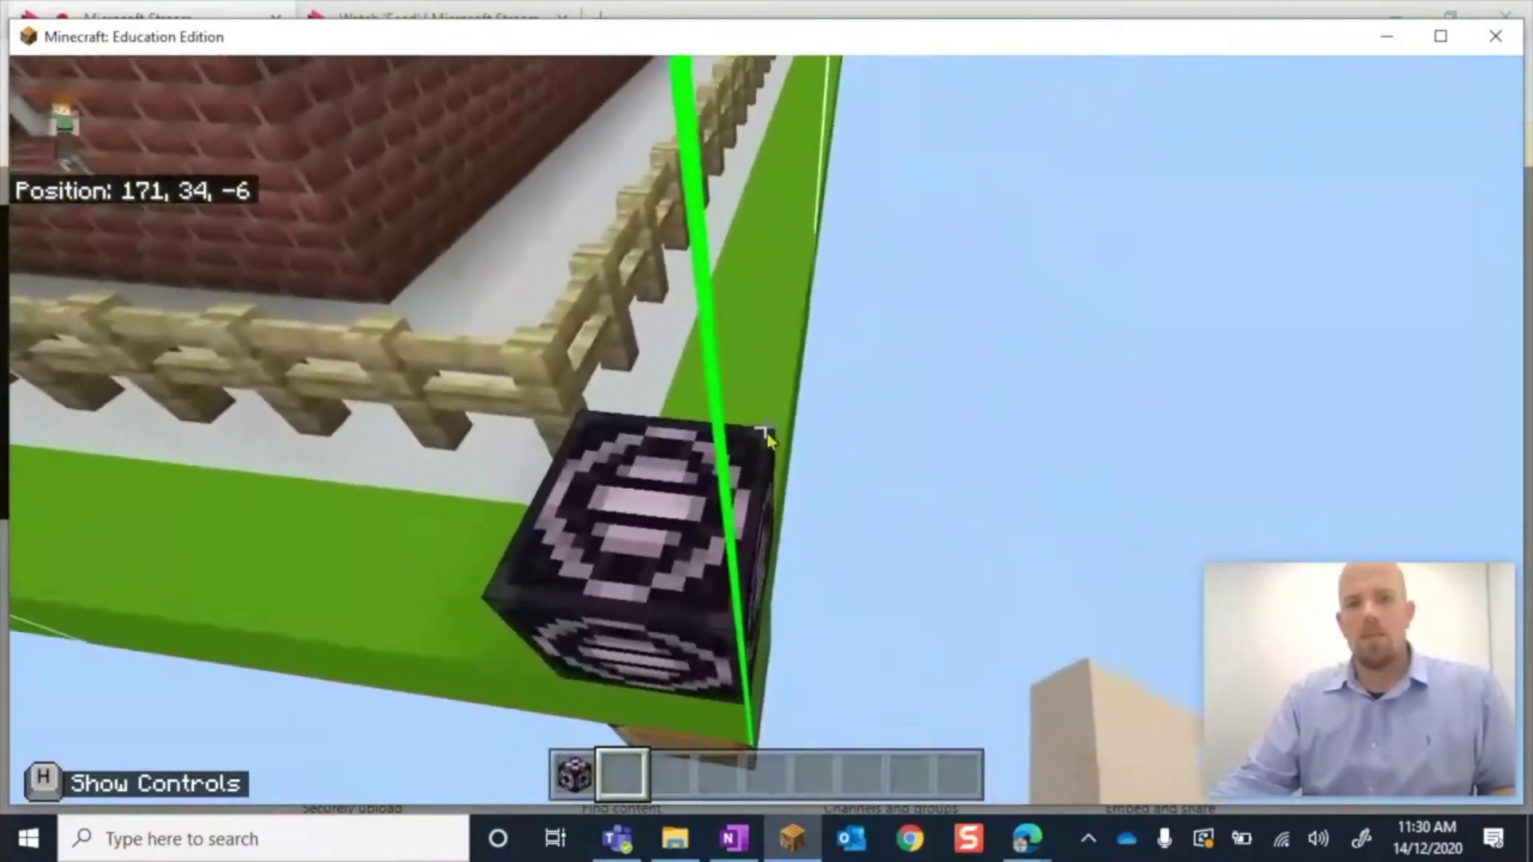
Examine the structure block's bounding box edges from beside, below and above the platform and along the house wall.
key(w)
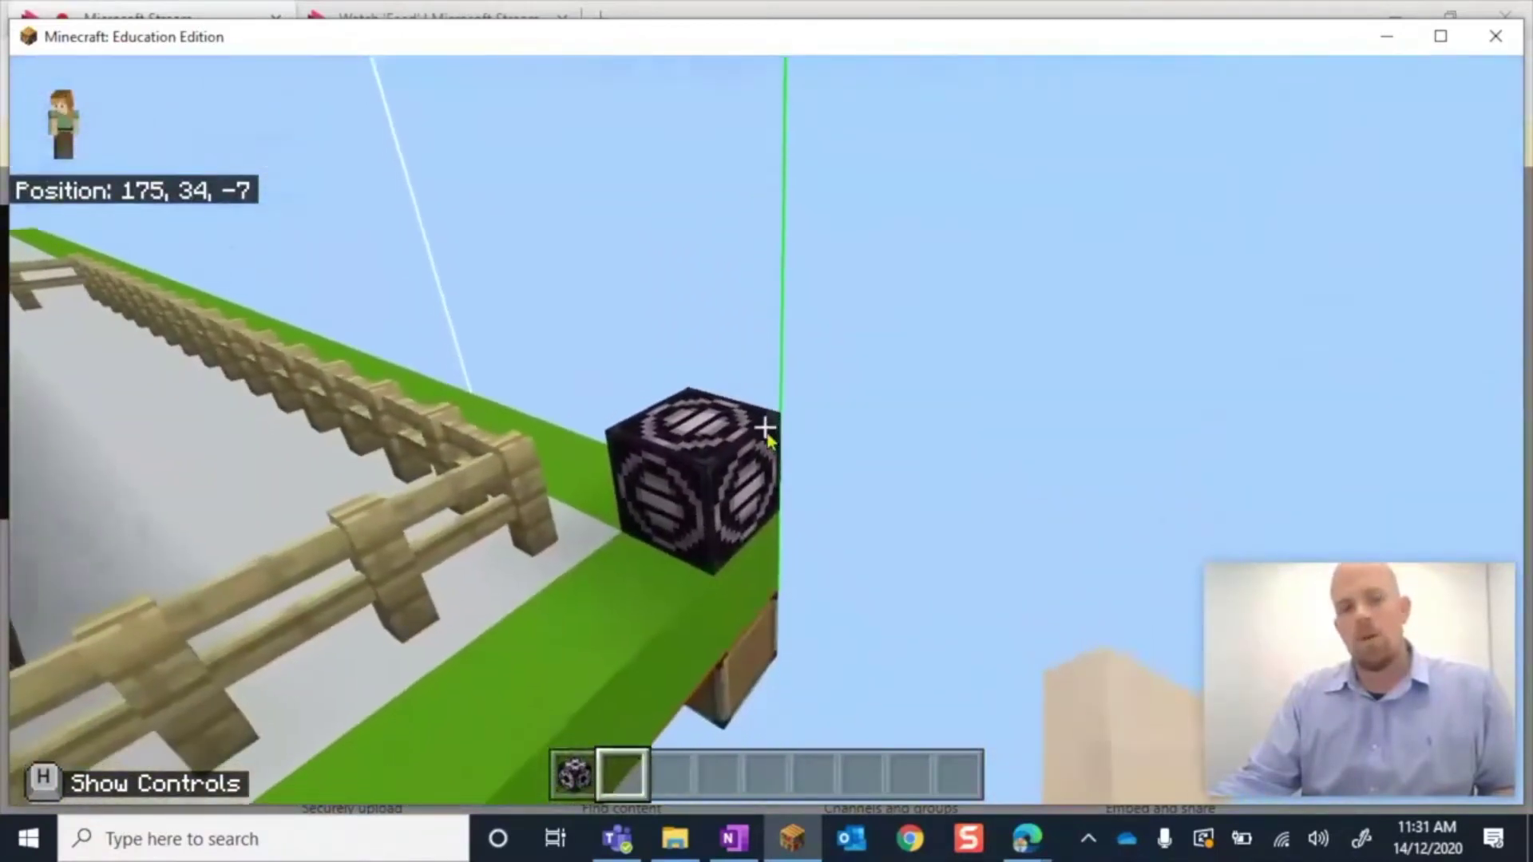
key(d)
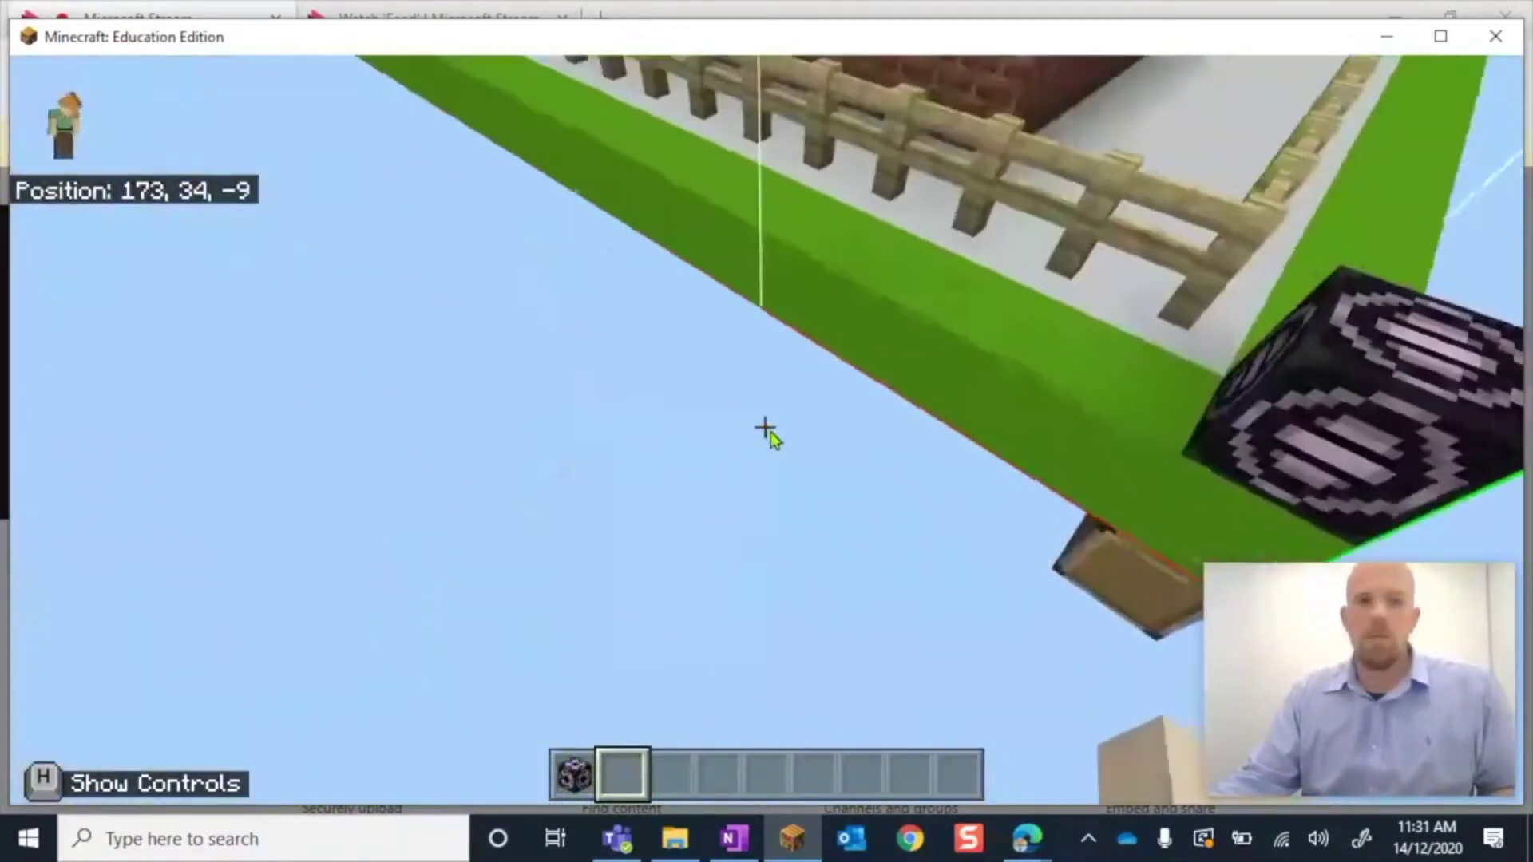
key(shift)
key(w)
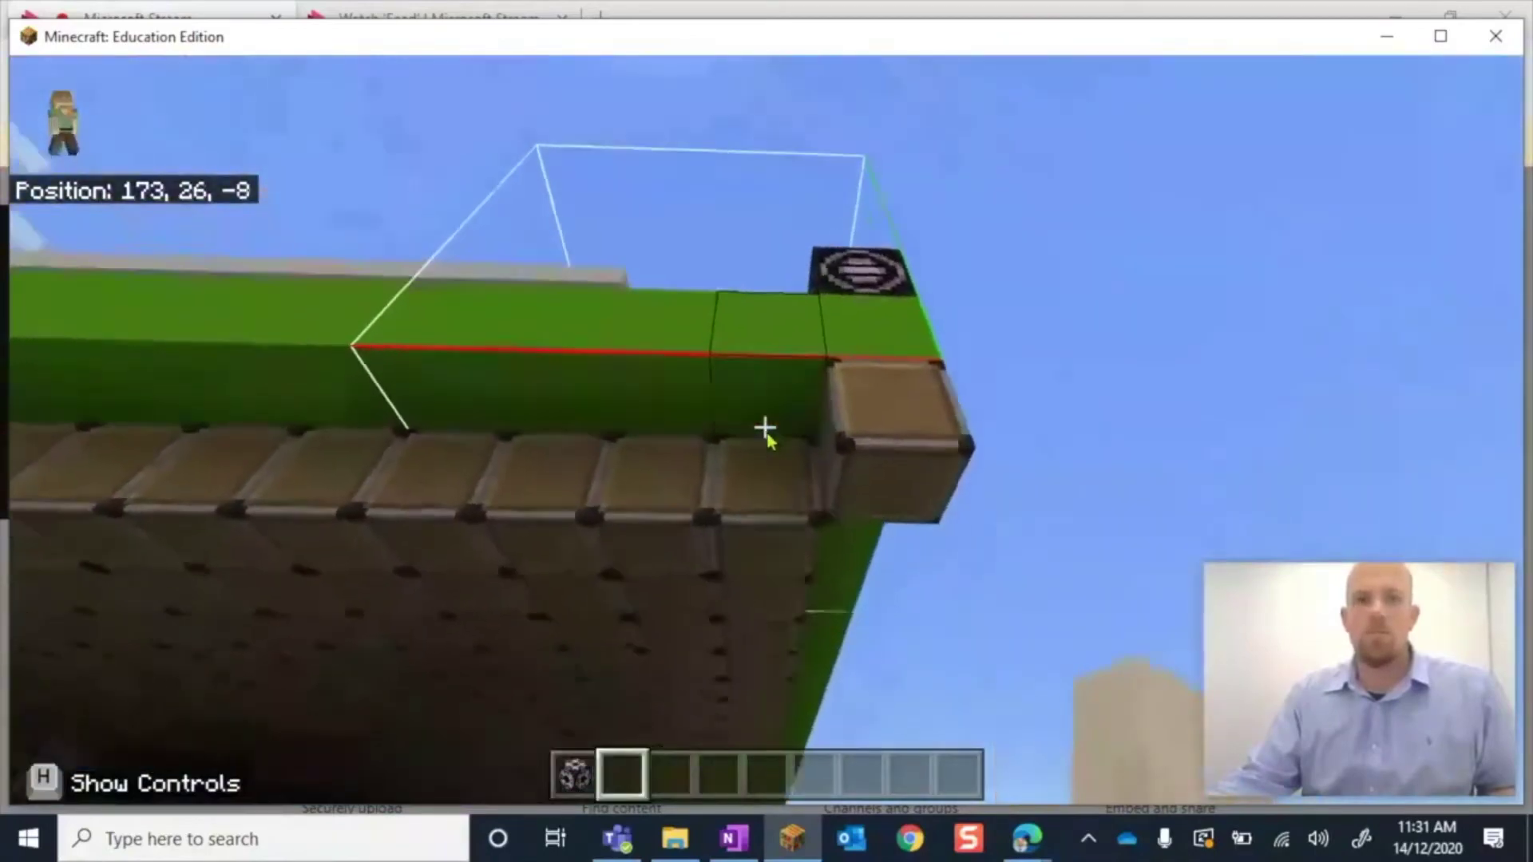
key(s)
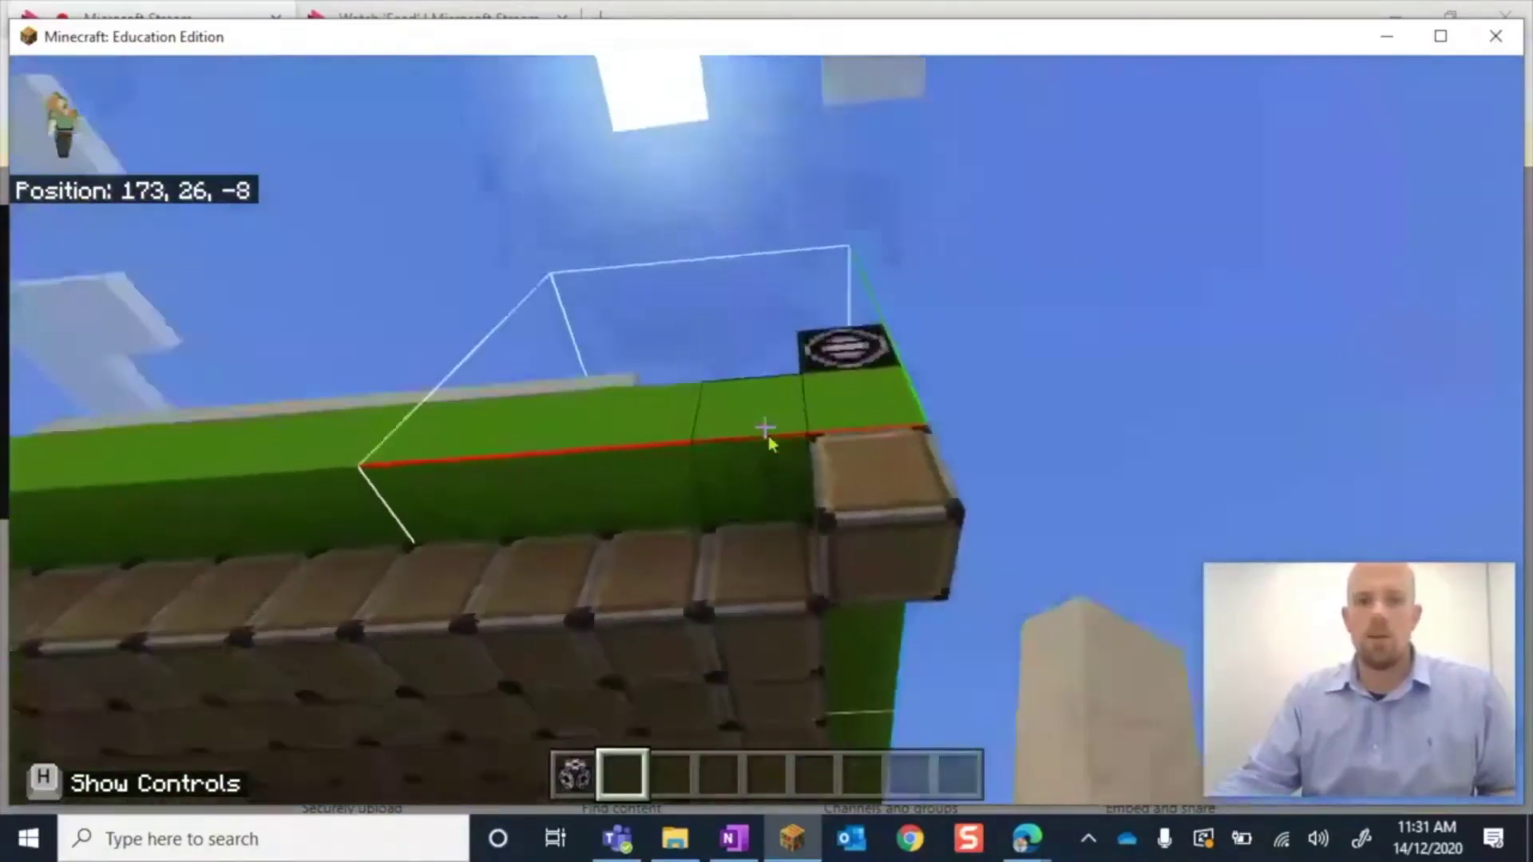
key(w)
key(w)
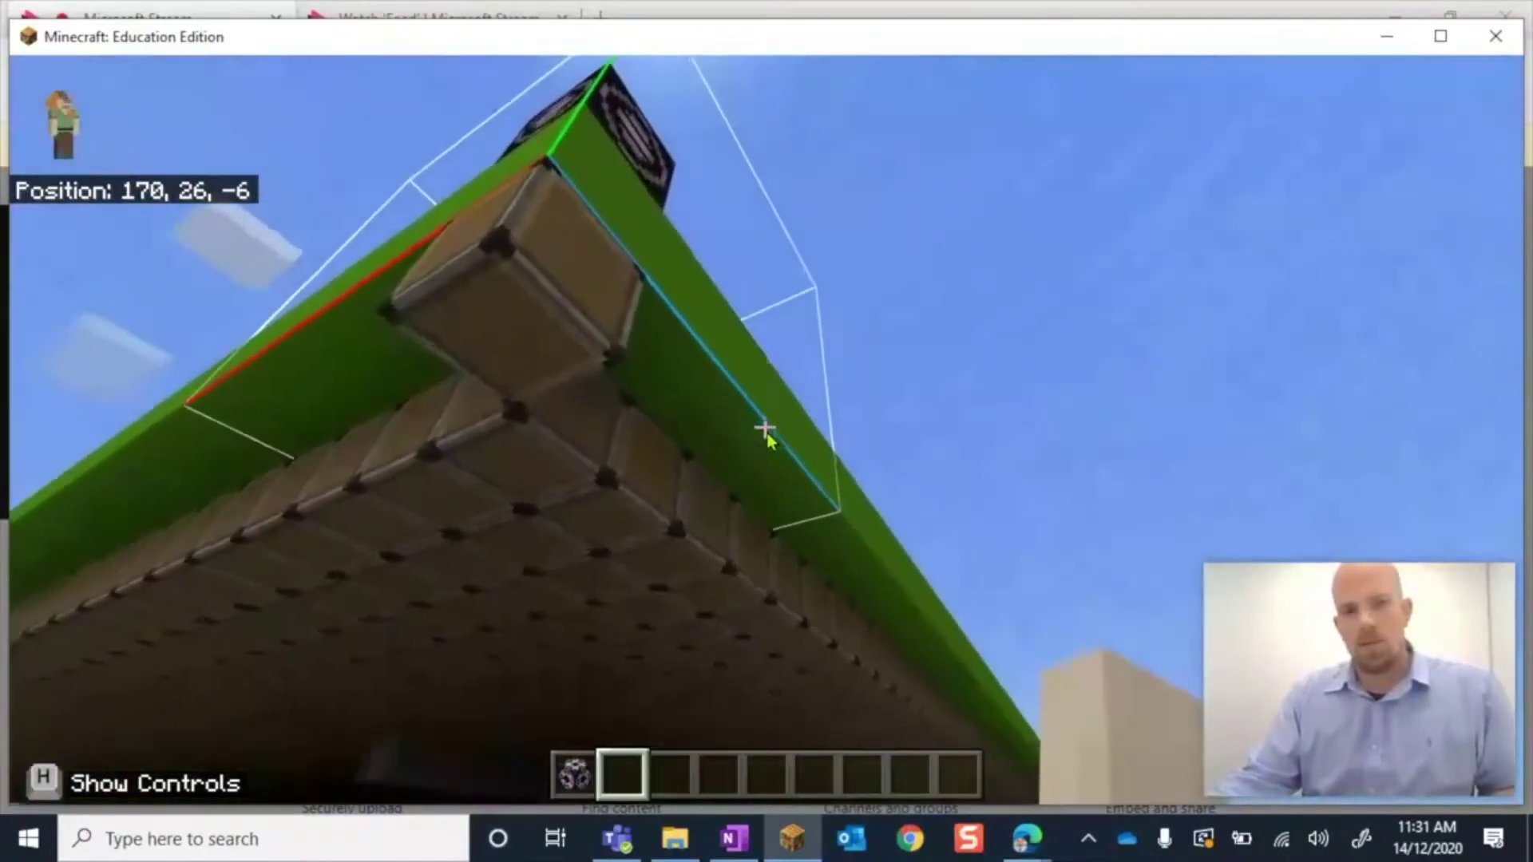
key(space)
key(space)
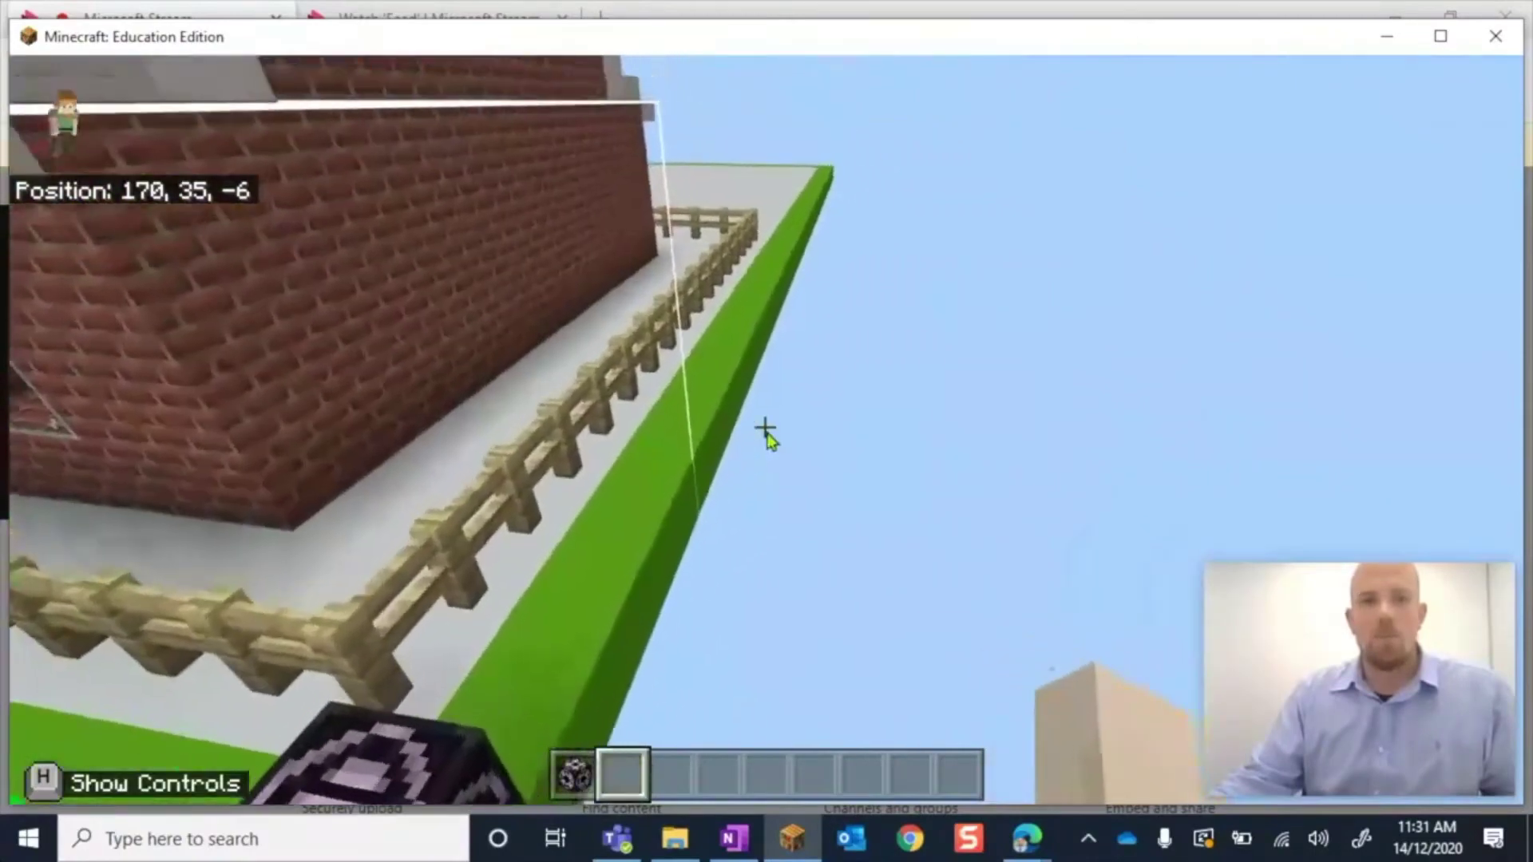
key(w)
key(w)
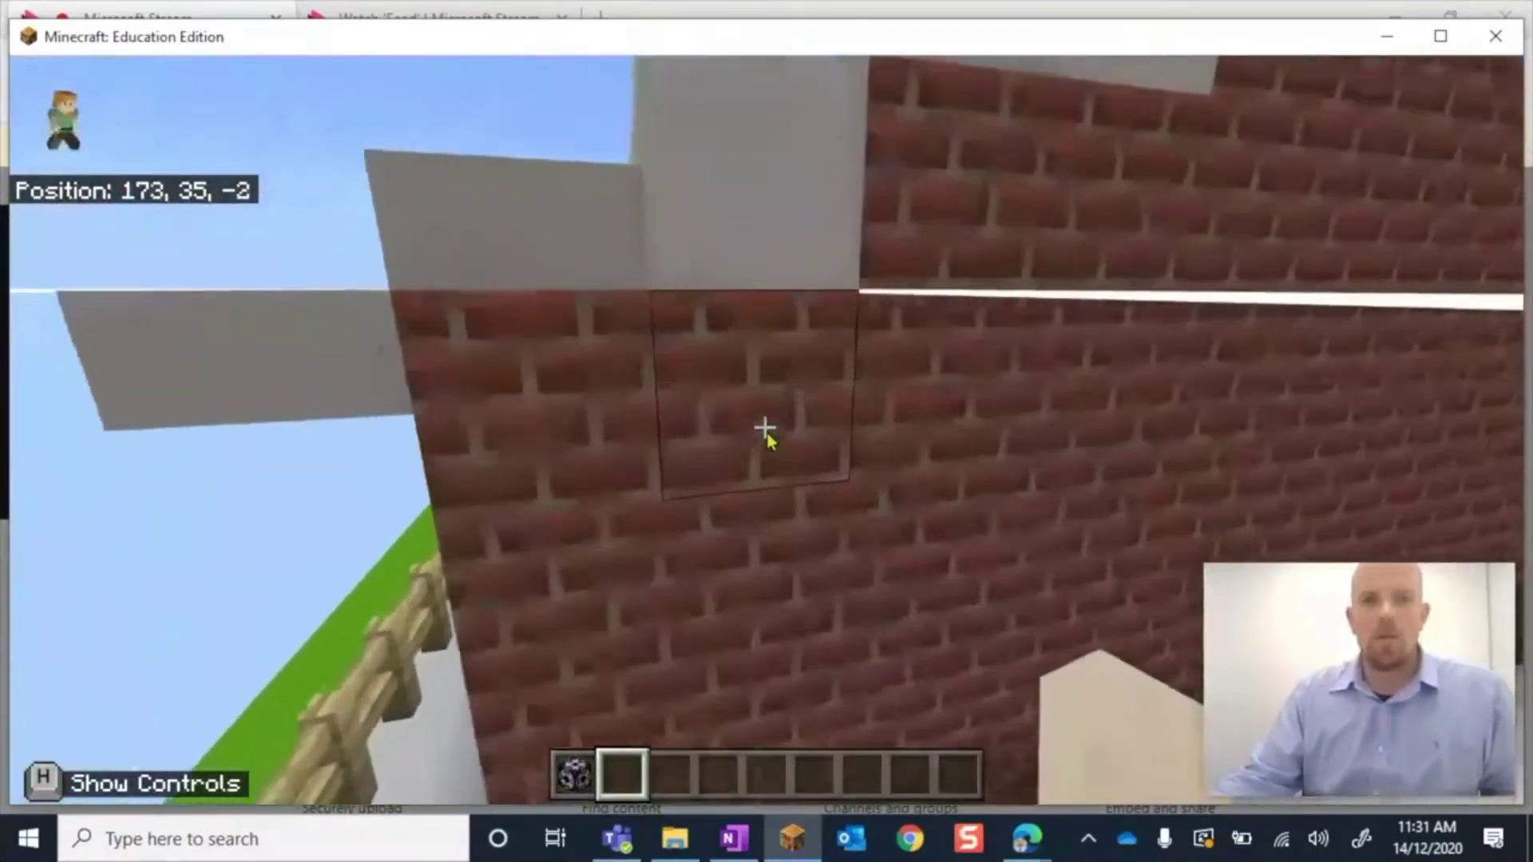
key(space)
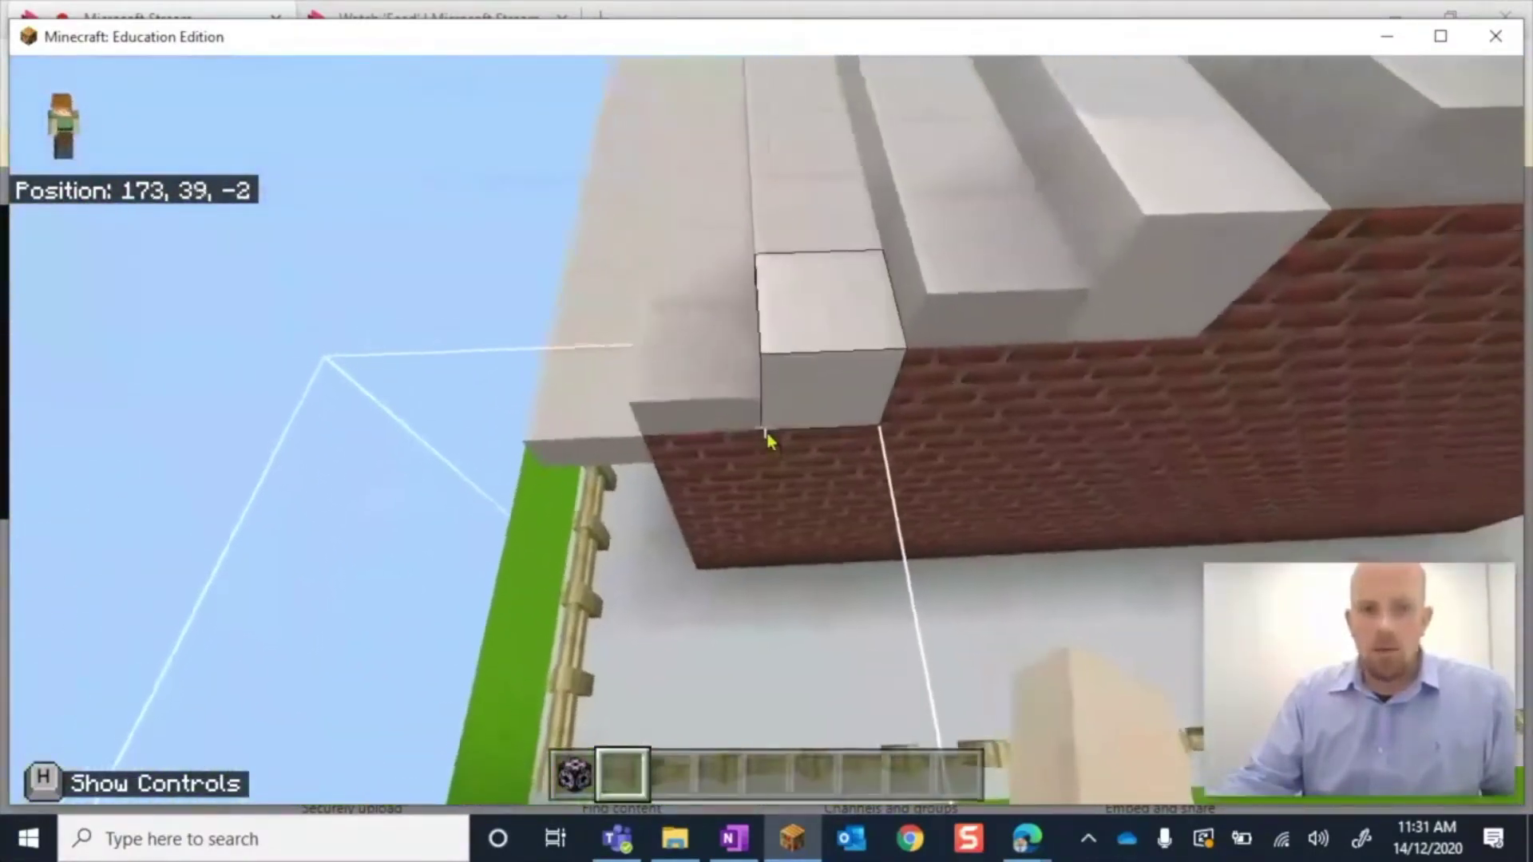
Open the settings of the placed structure block and rotate its preview to view the X-axis edge.
key(shift)
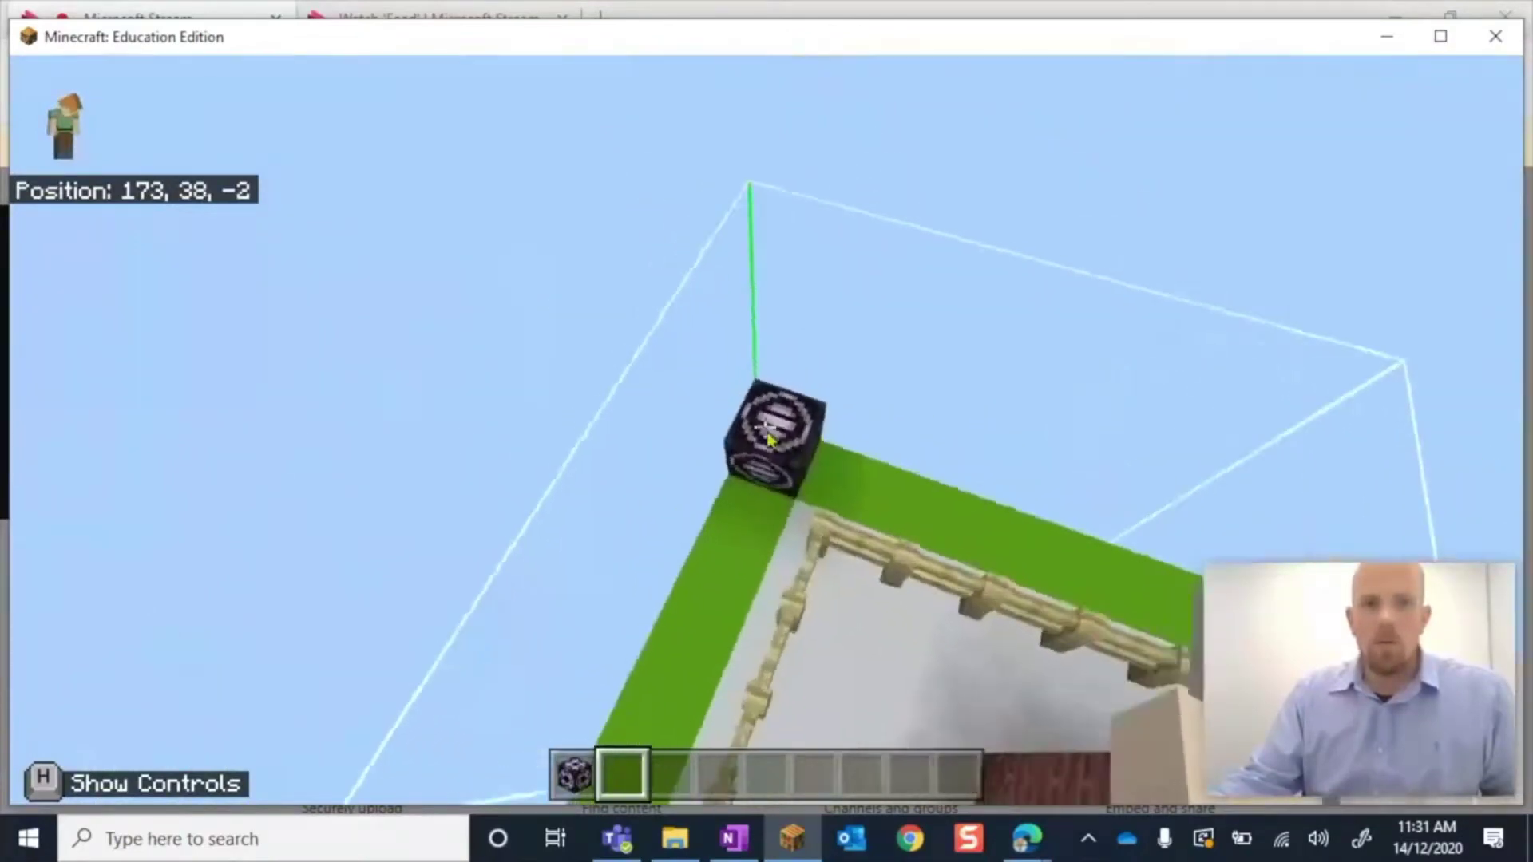
right_click(766, 435)
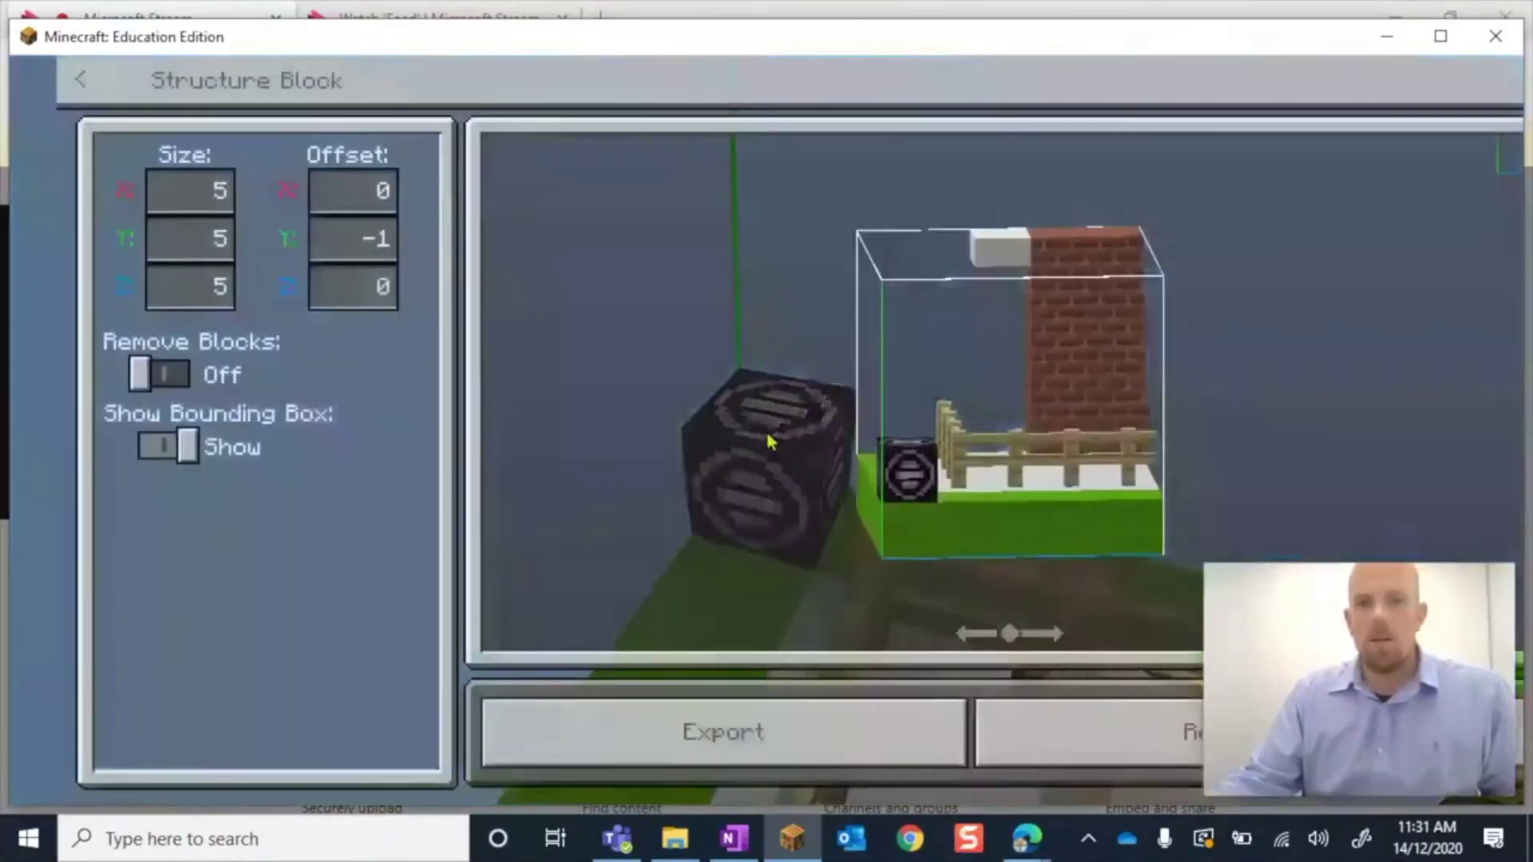
mouse_move(994, 499)
mouse_down()
mouse_move(744, 468)
mouse_move(660, 411)
mouse_move(689, 411)
mouse_move(716, 503)
mouse_move(794, 530)
mouse_move(1119, 538)
mouse_move(1157, 496)
mouse_move(925, 492)
mouse_move(1017, 497)
mouse_up()
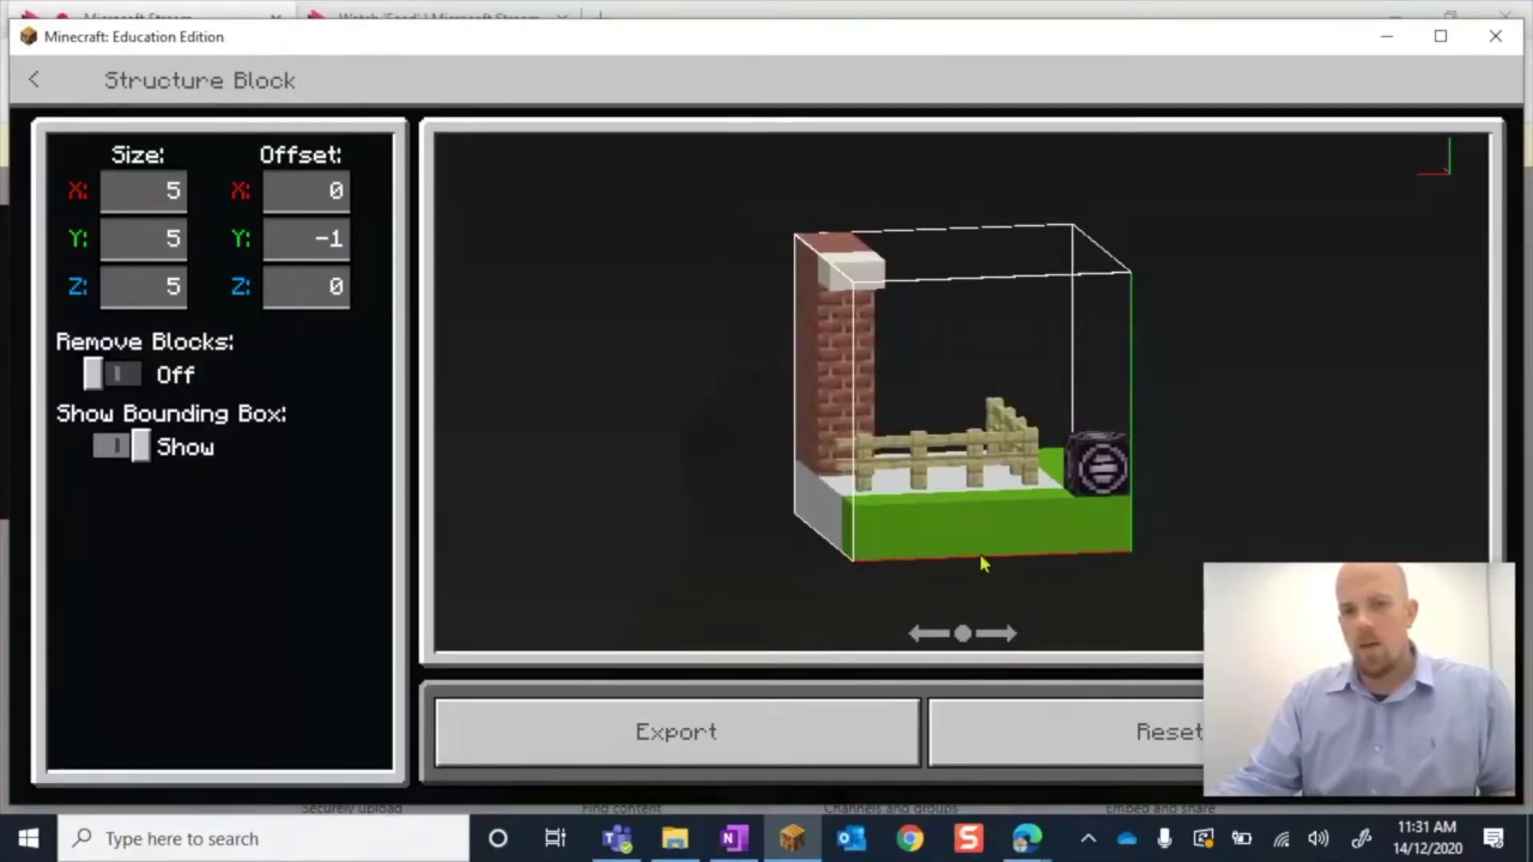
drag(984, 563, 979, 560)
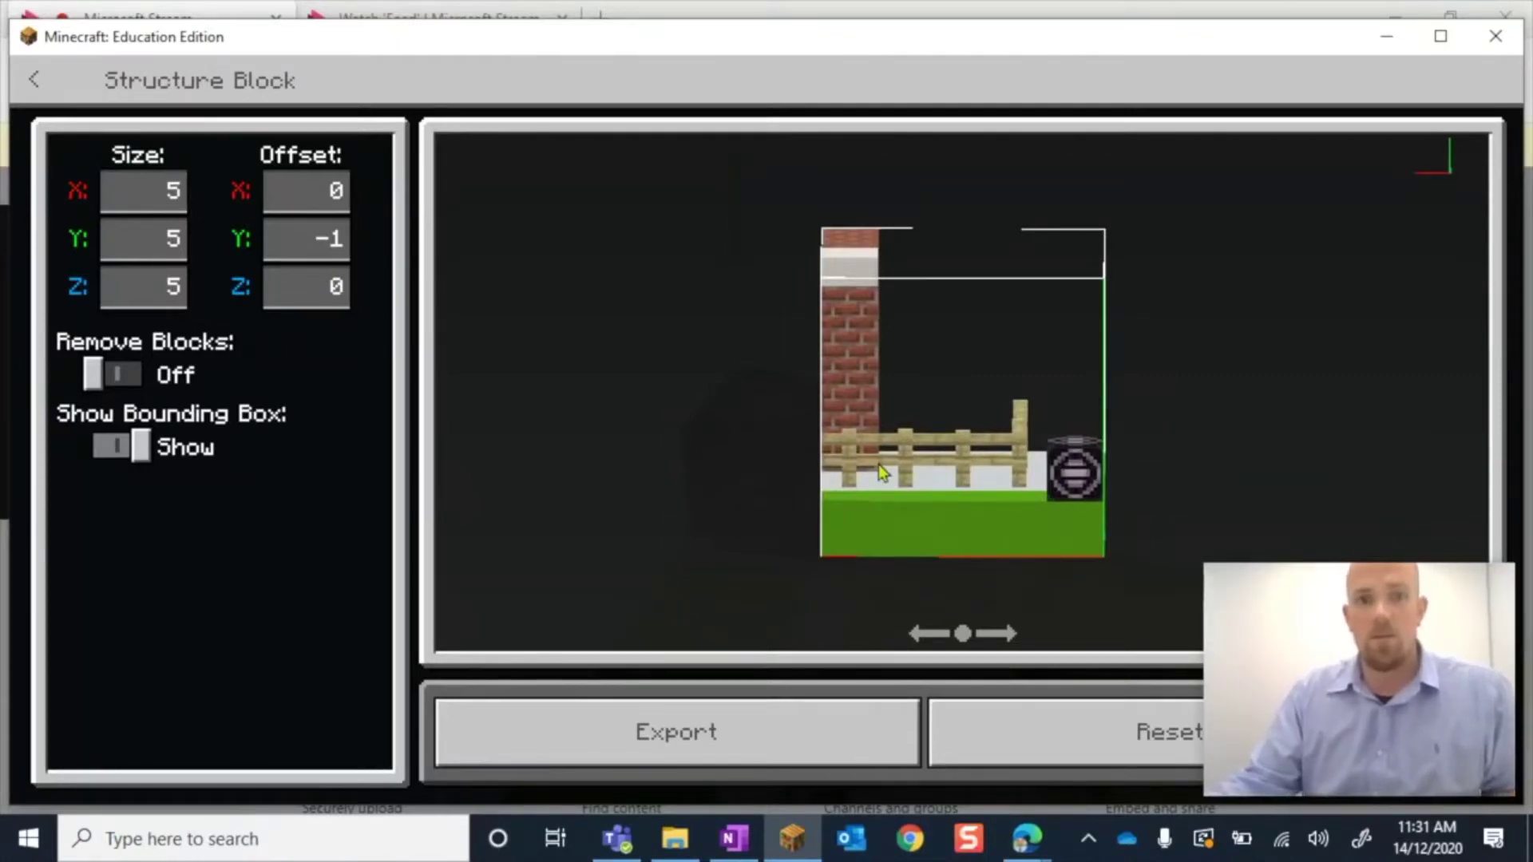
Set the structure block's X size to 10 and rotate the preview to check the coverage along the fence.
drag(978, 459, 838, 499)
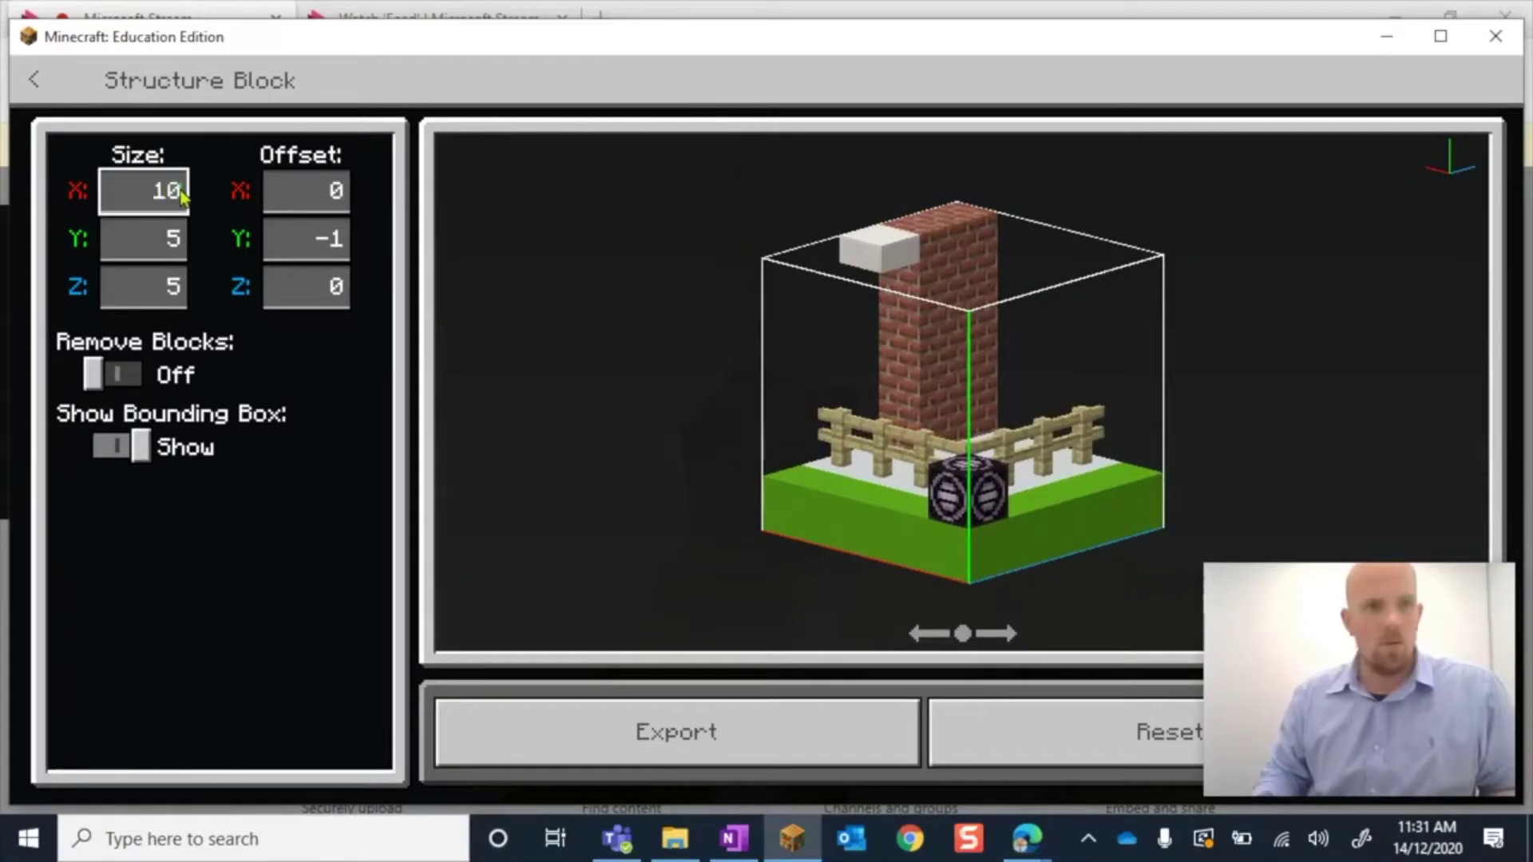
click(174, 240)
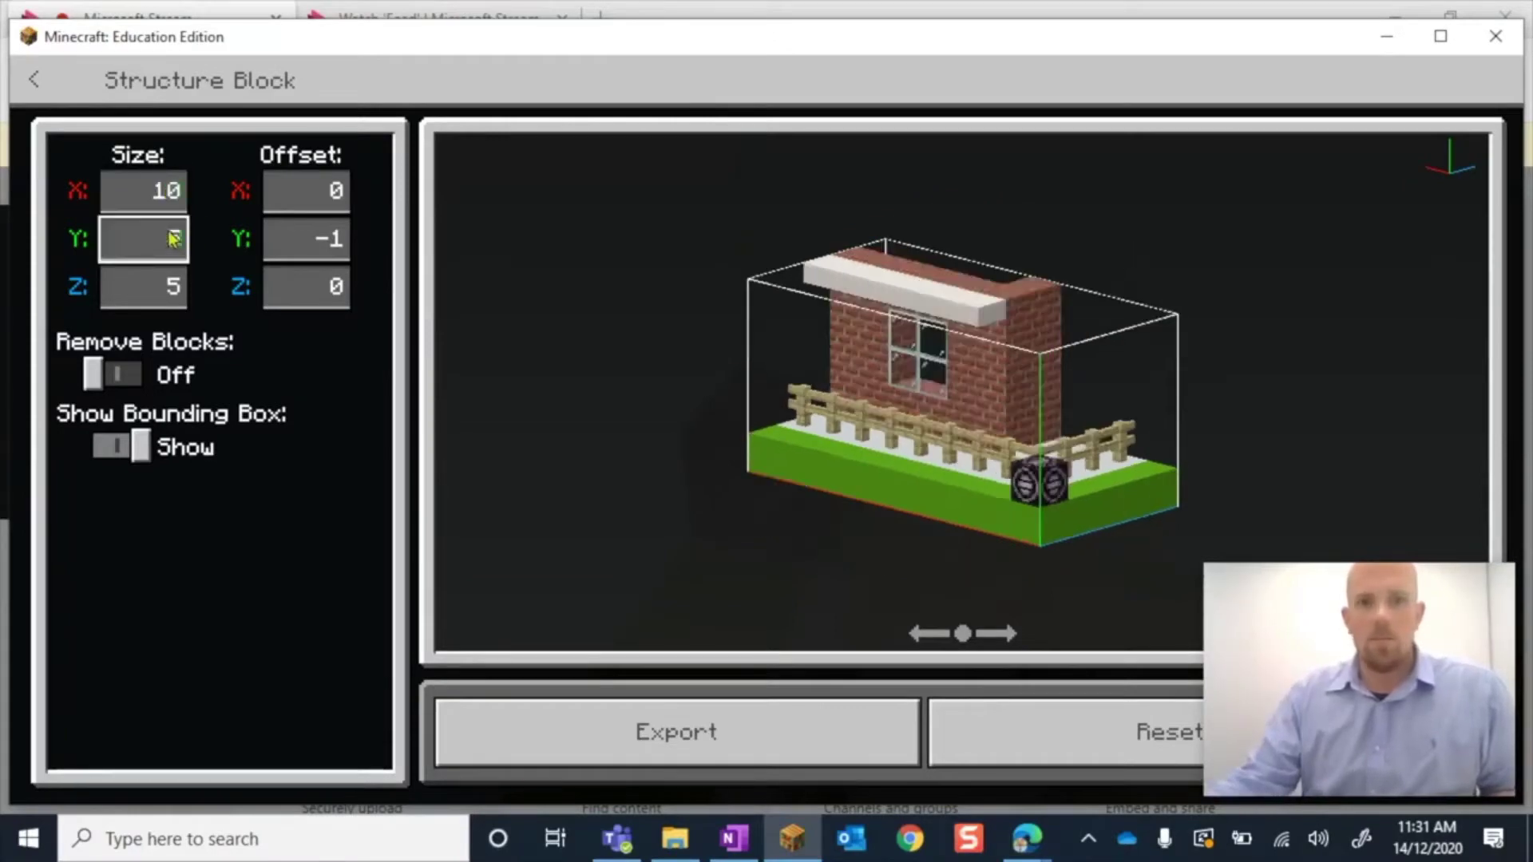
drag(918, 391, 997, 400)
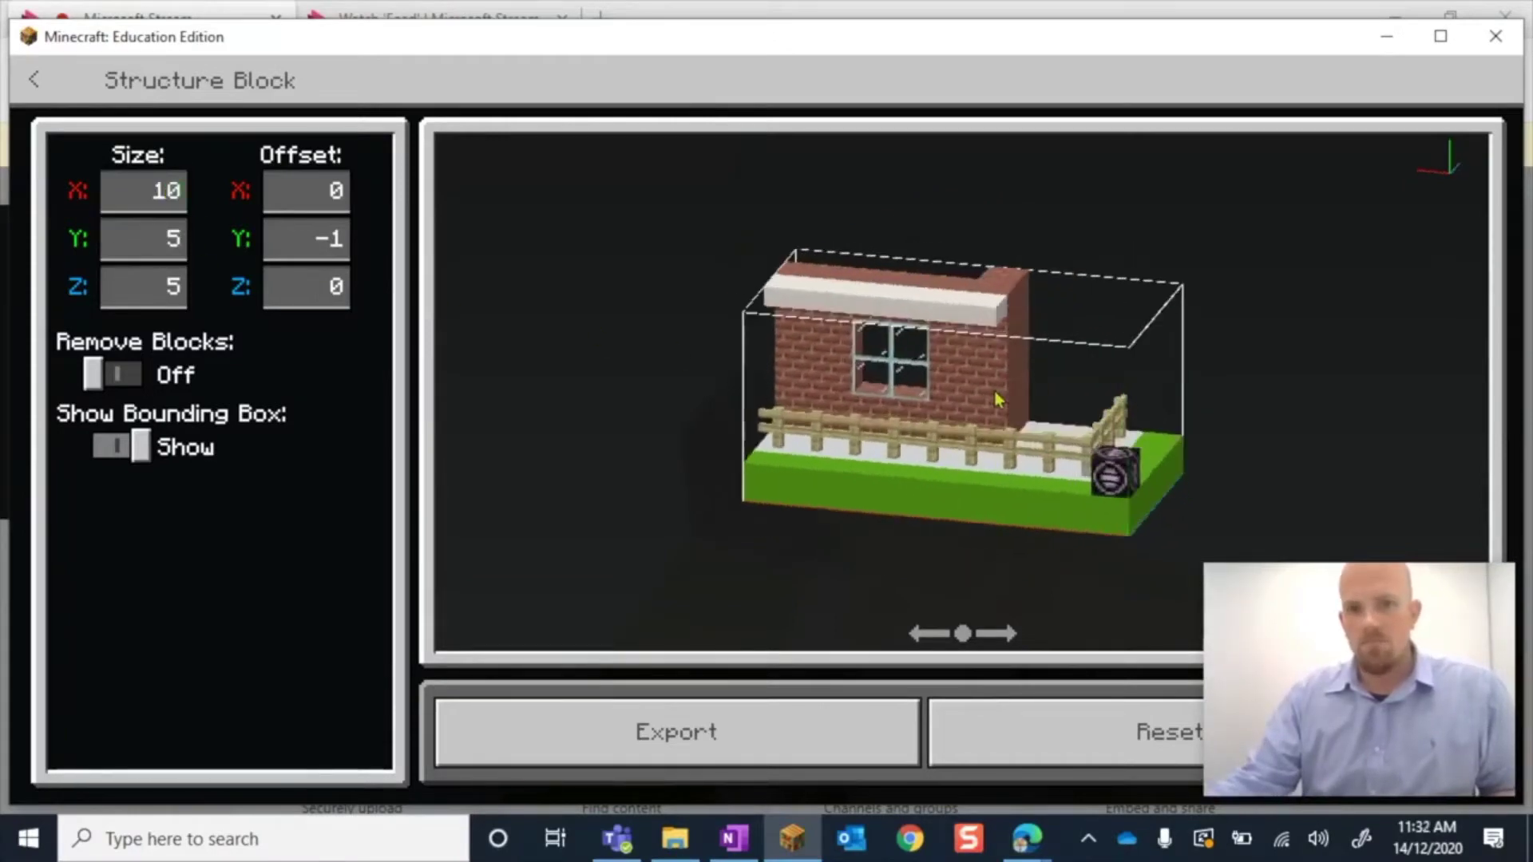
Set the structure block's X size to 25 and its Z size to 15.
click(155, 195)
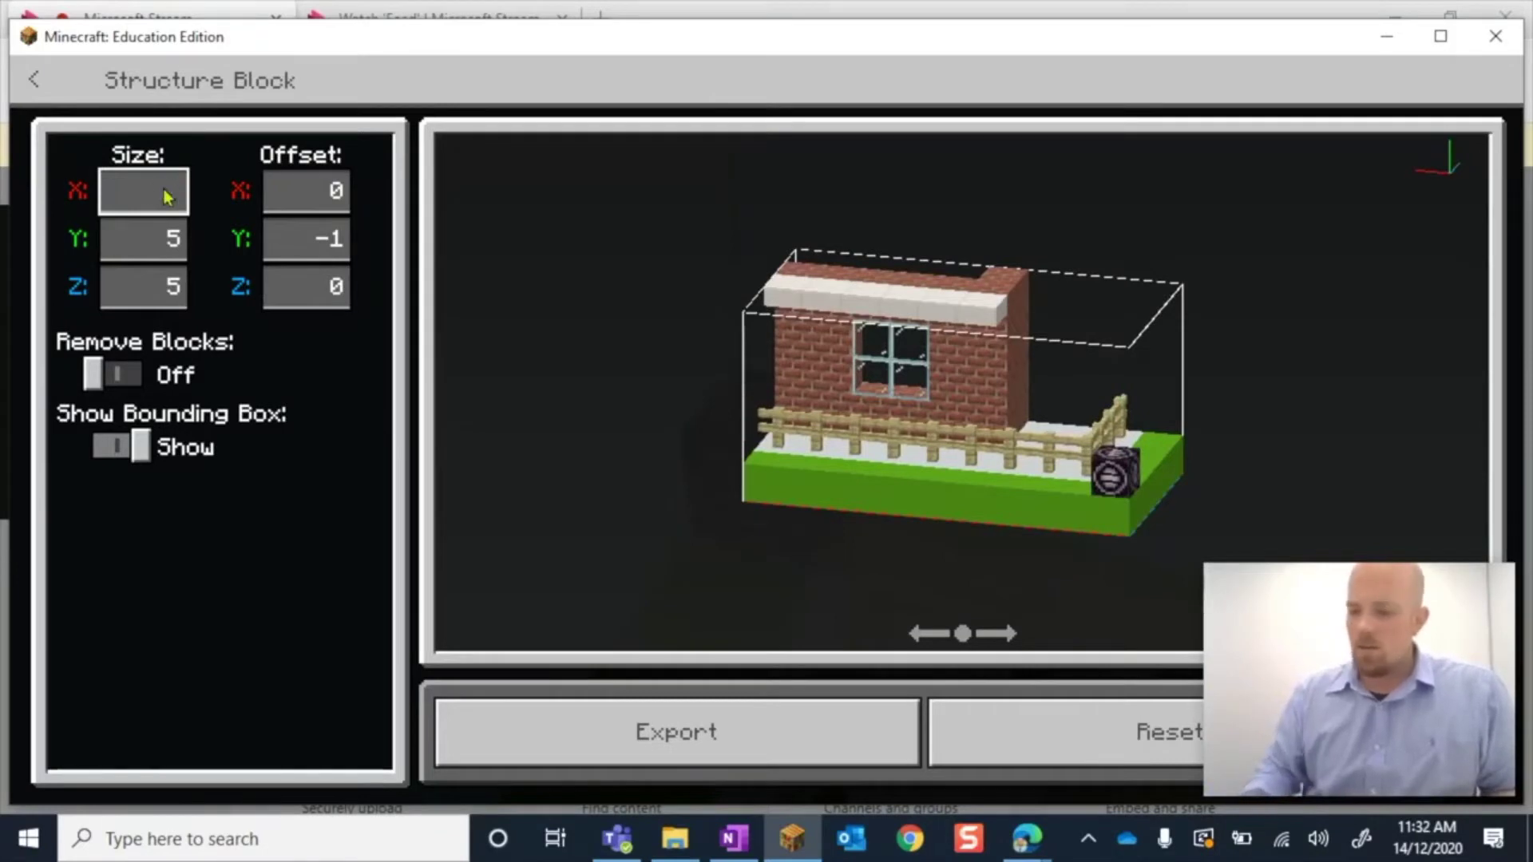
text(25)
click(152, 226)
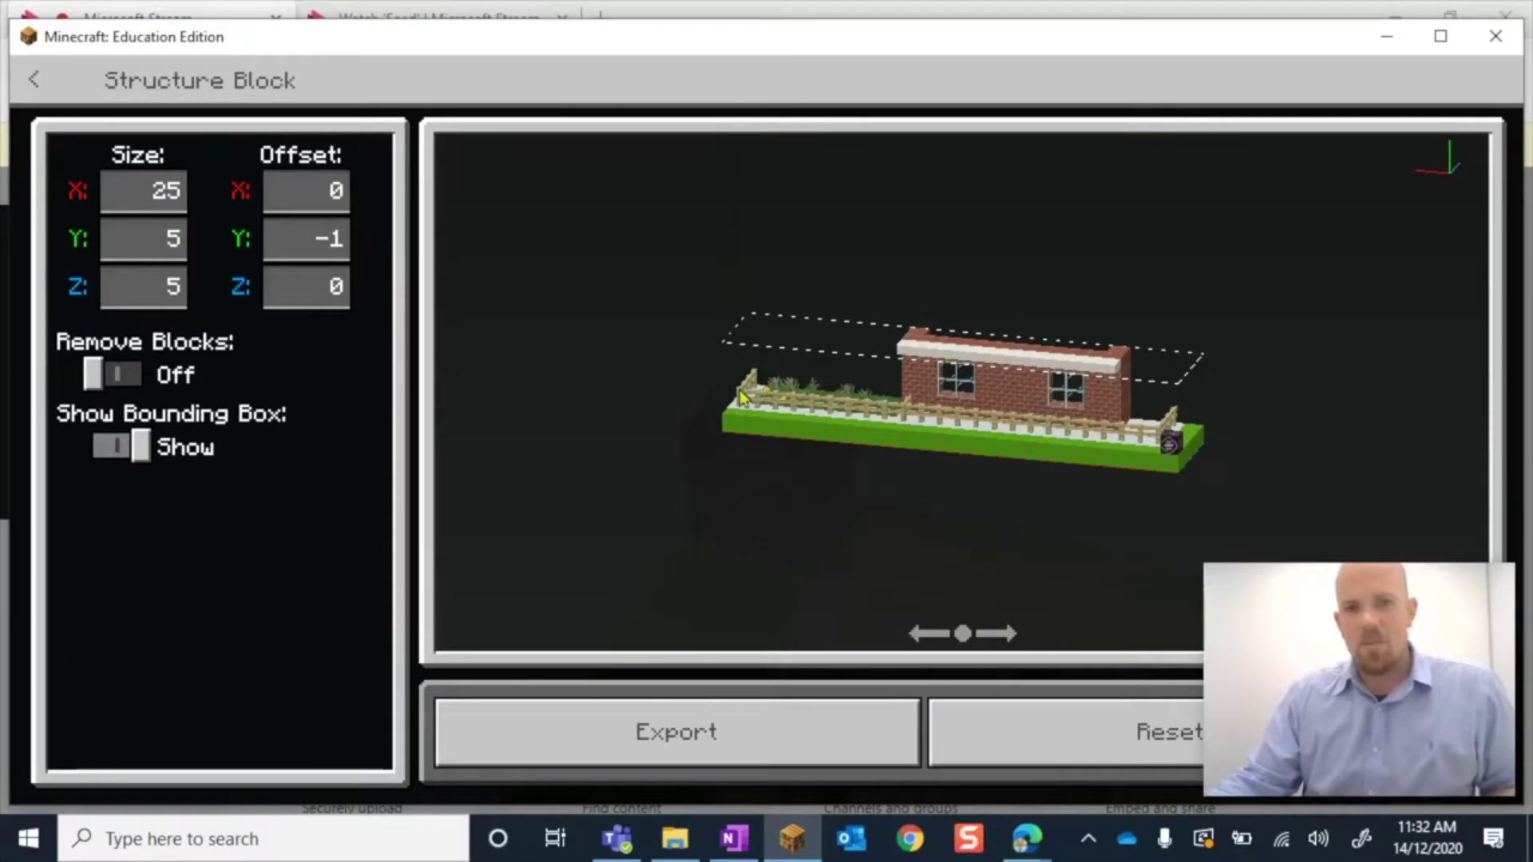
drag(1048, 414, 1006, 457)
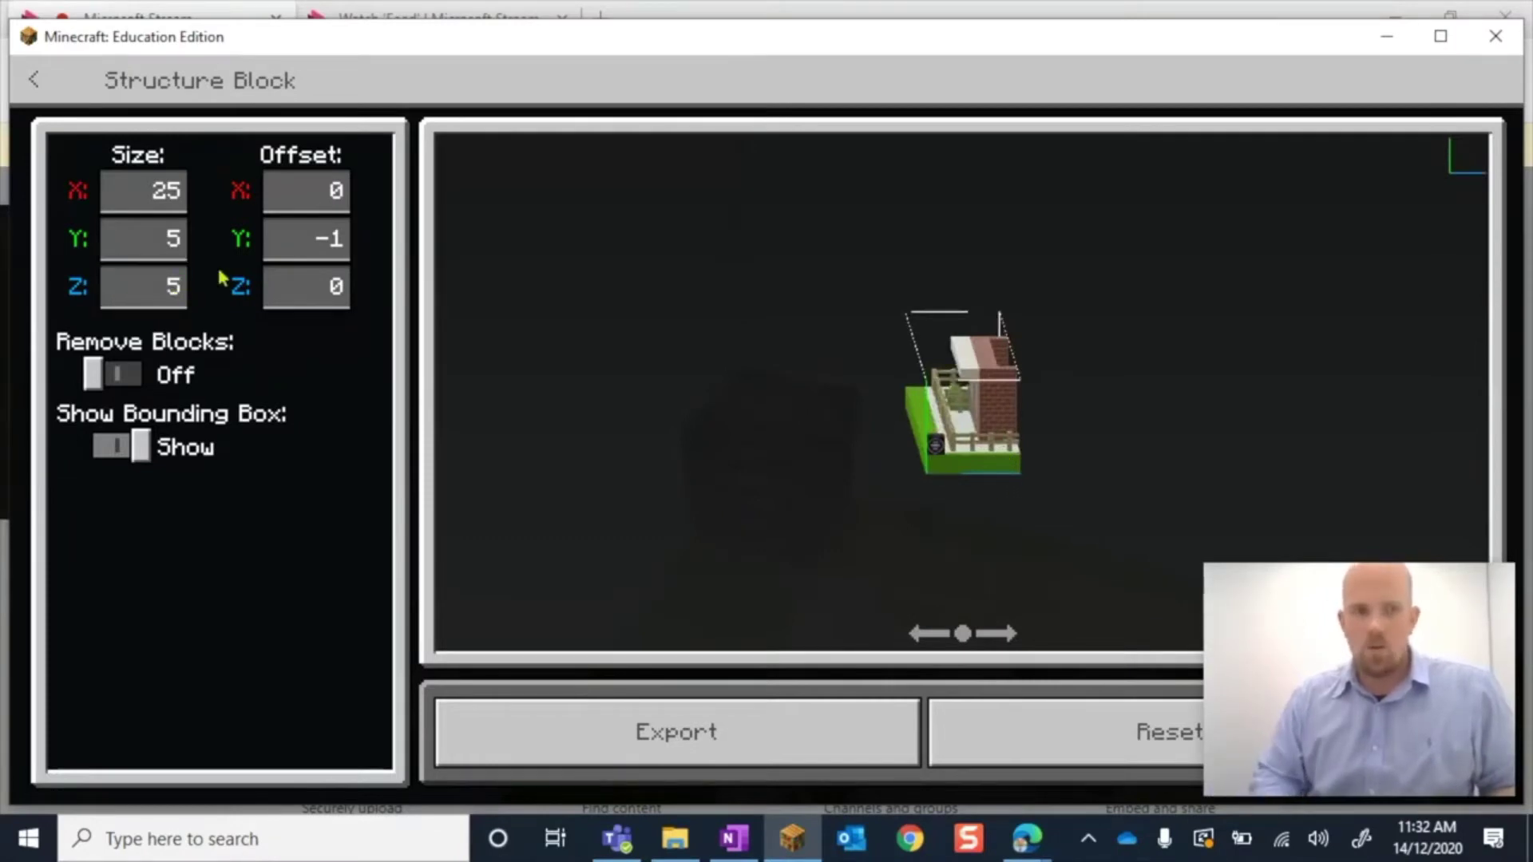
text(15)
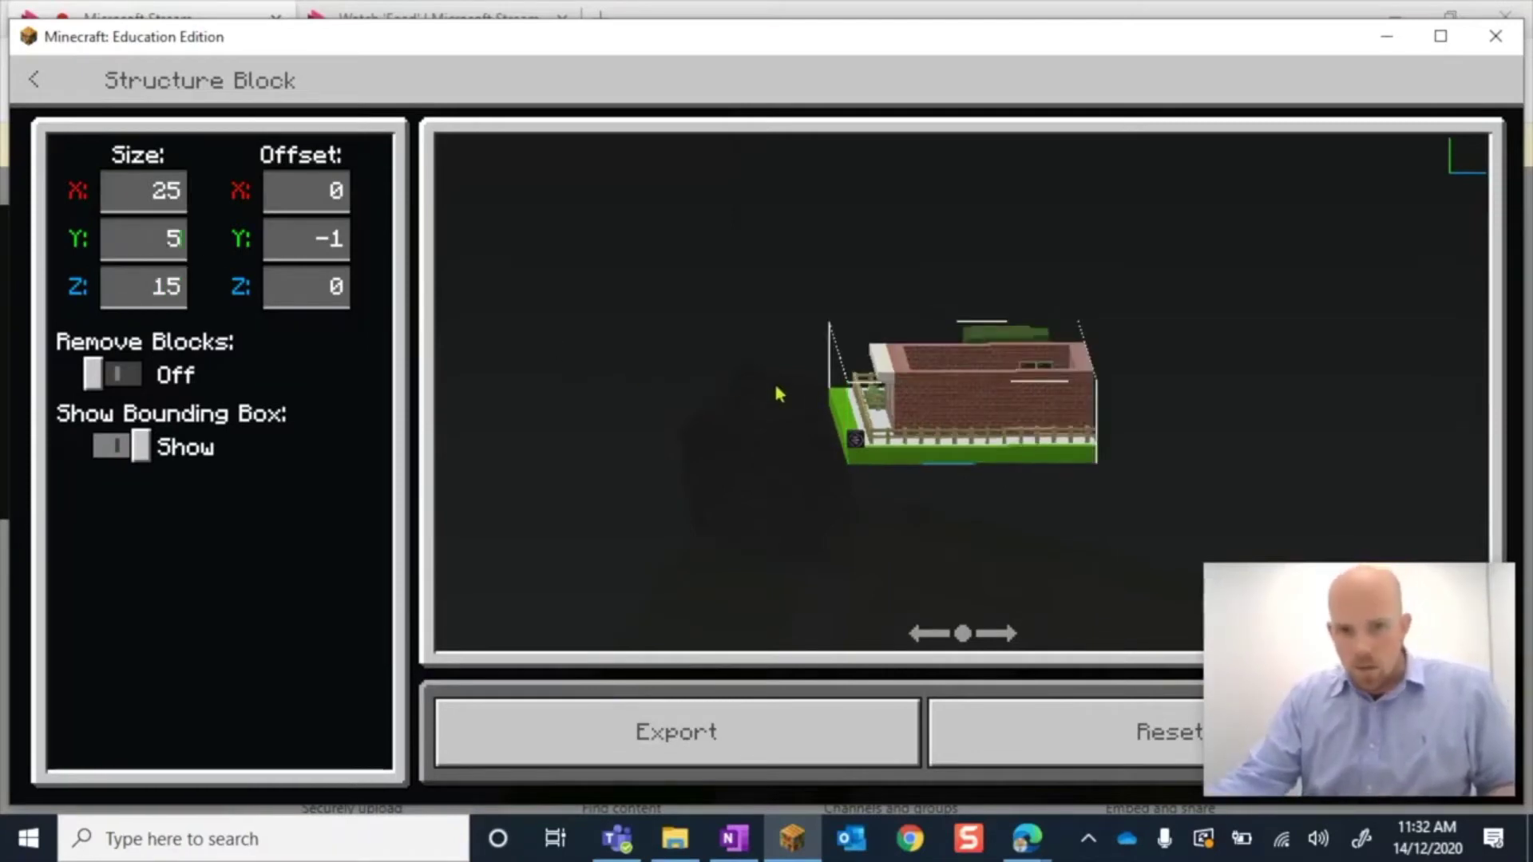
Set the structure block's Z size to 17 and on to 18, rotating the preview to check the fence's coverage.
drag(947, 423, 851, 417)
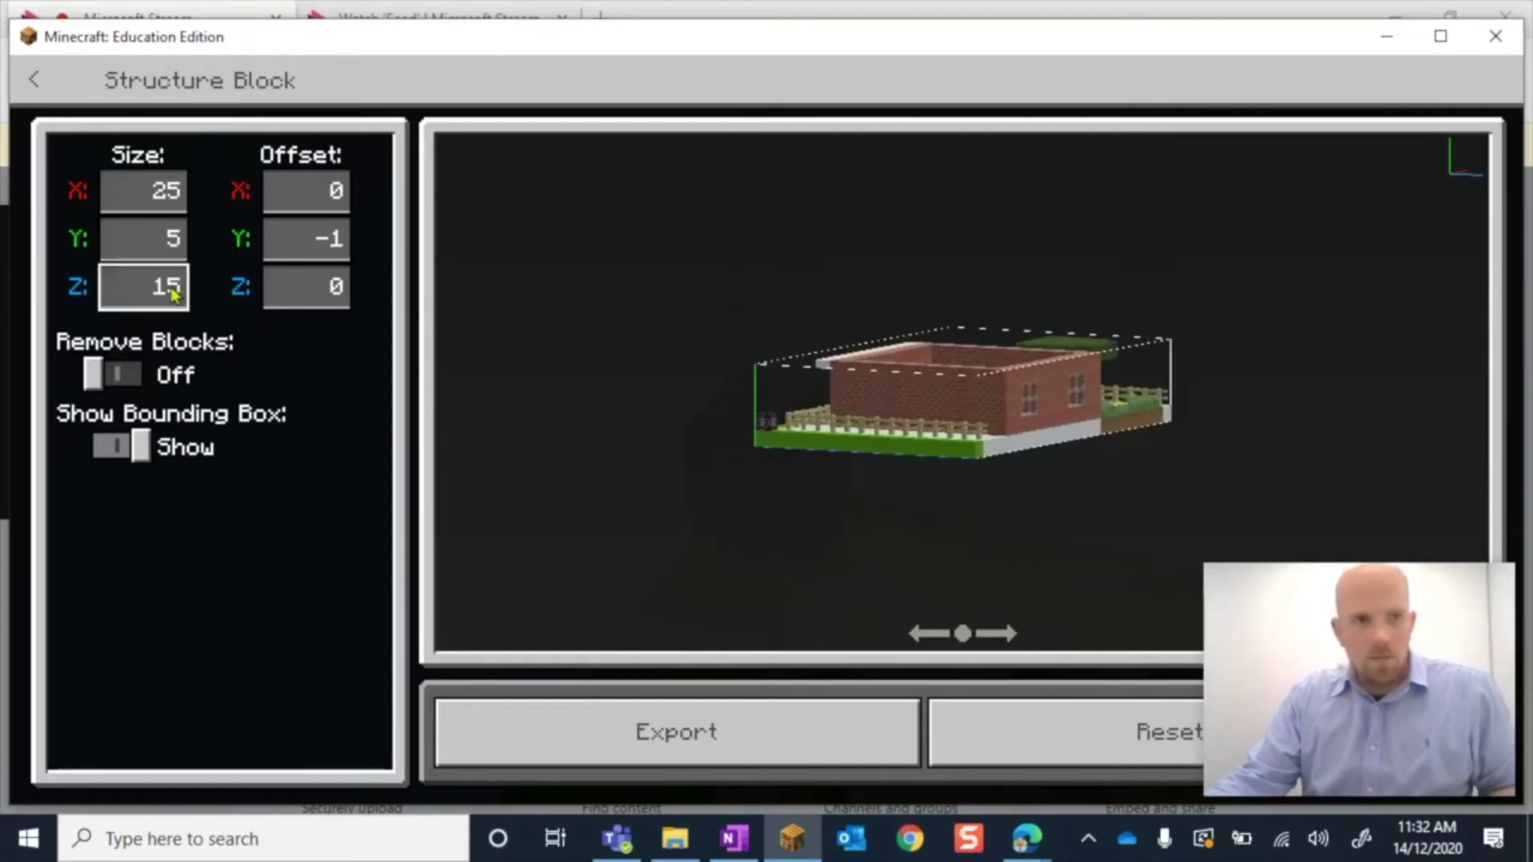
key(BackSpace)
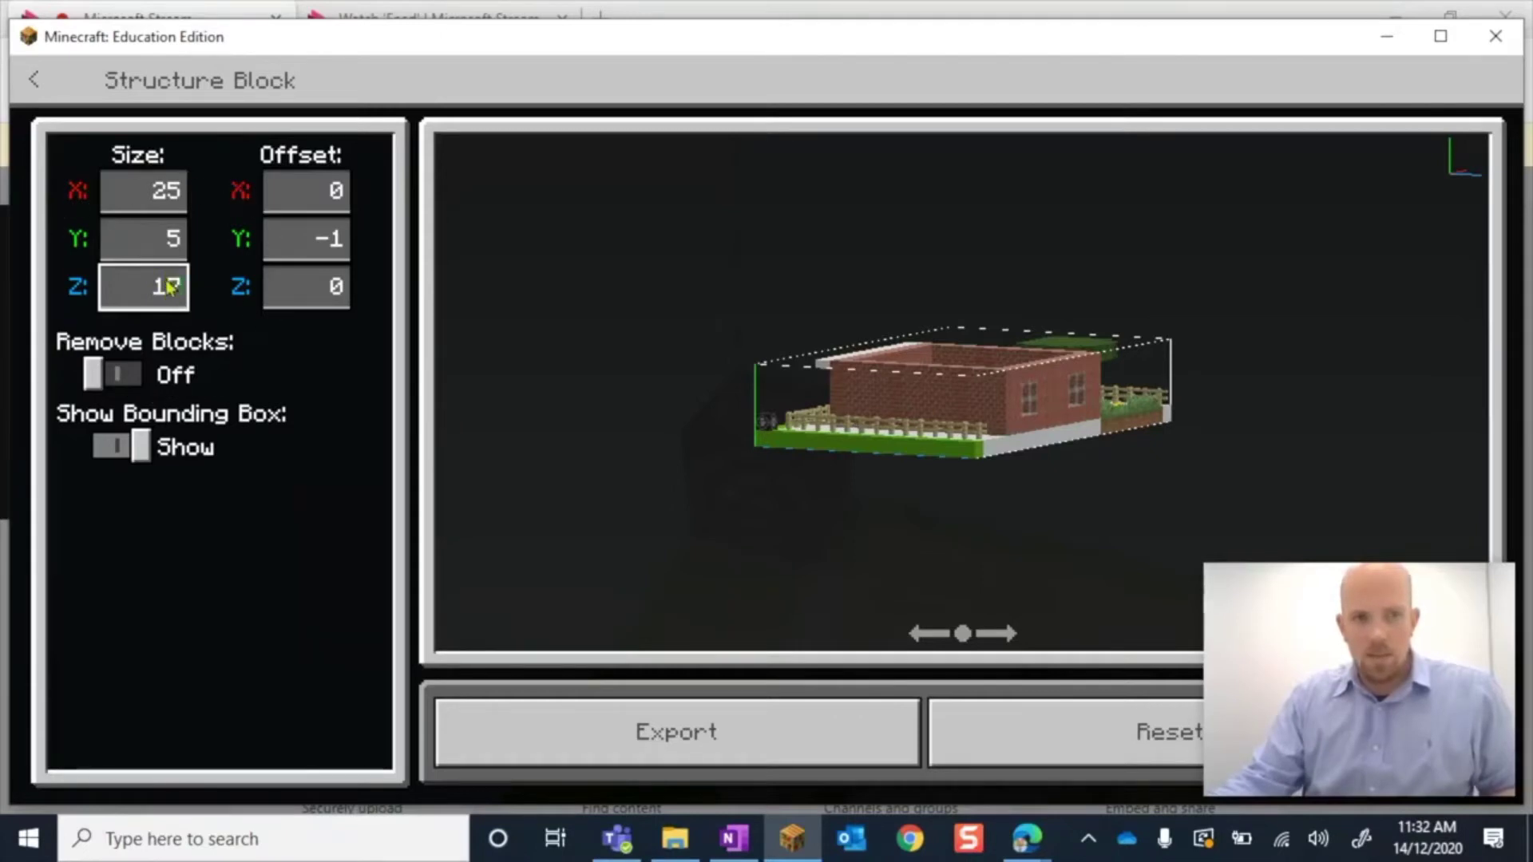
click(165, 243)
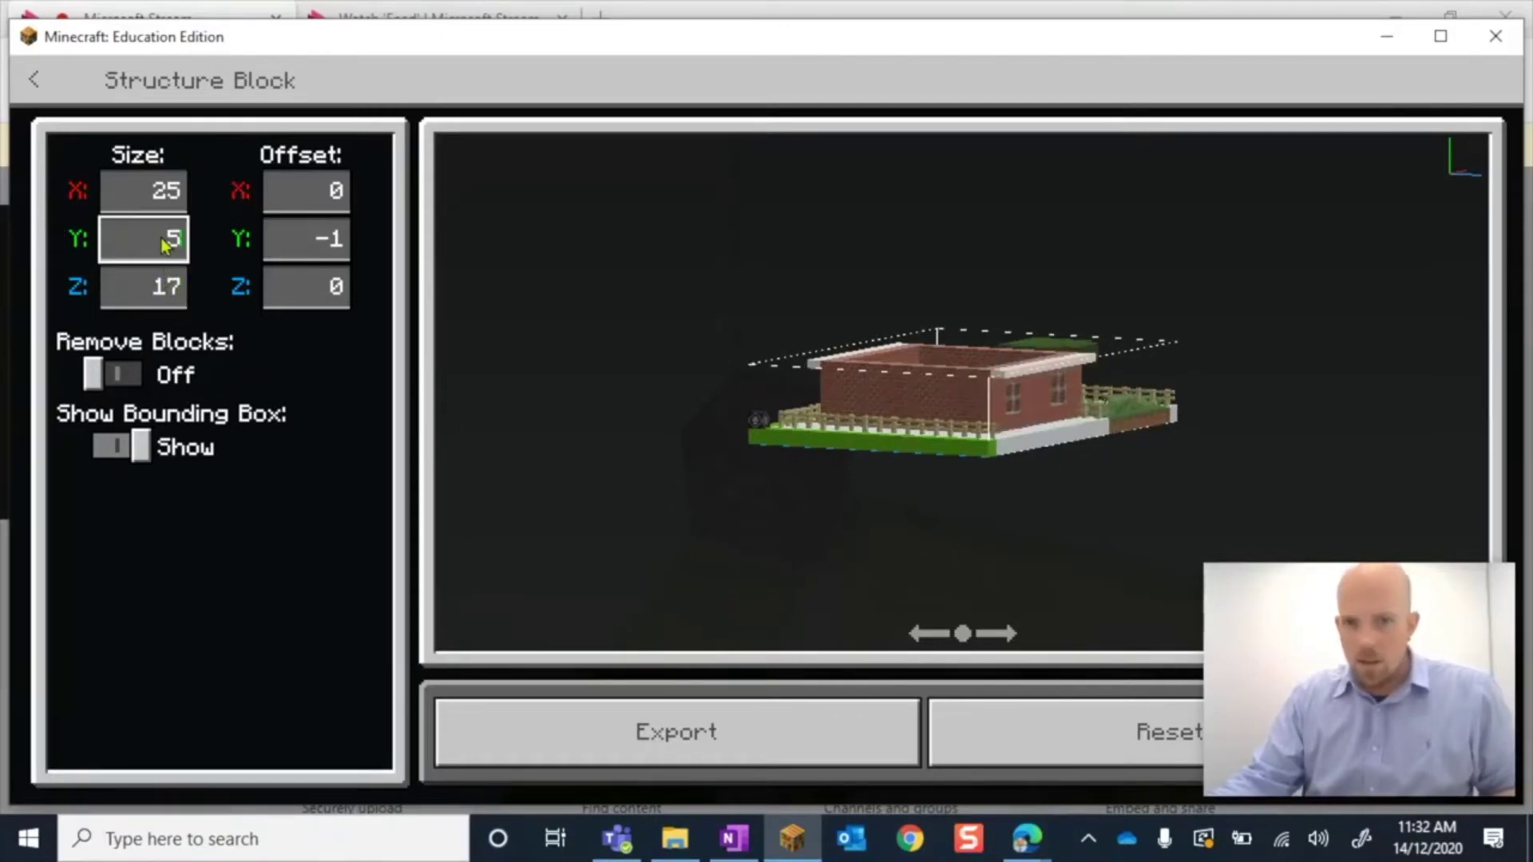
click(167, 288)
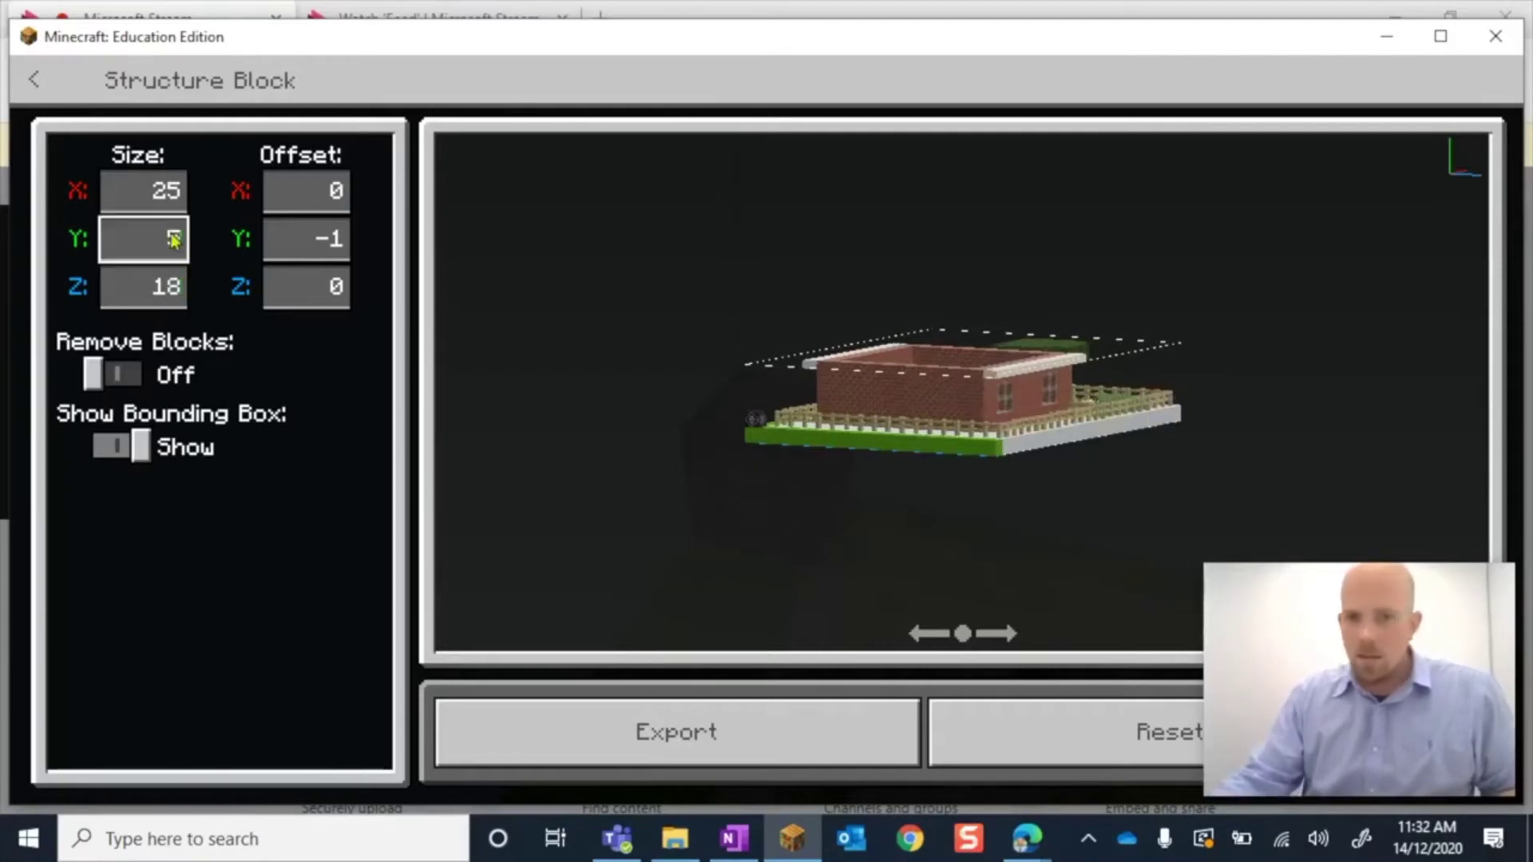
drag(1180, 478, 852, 409)
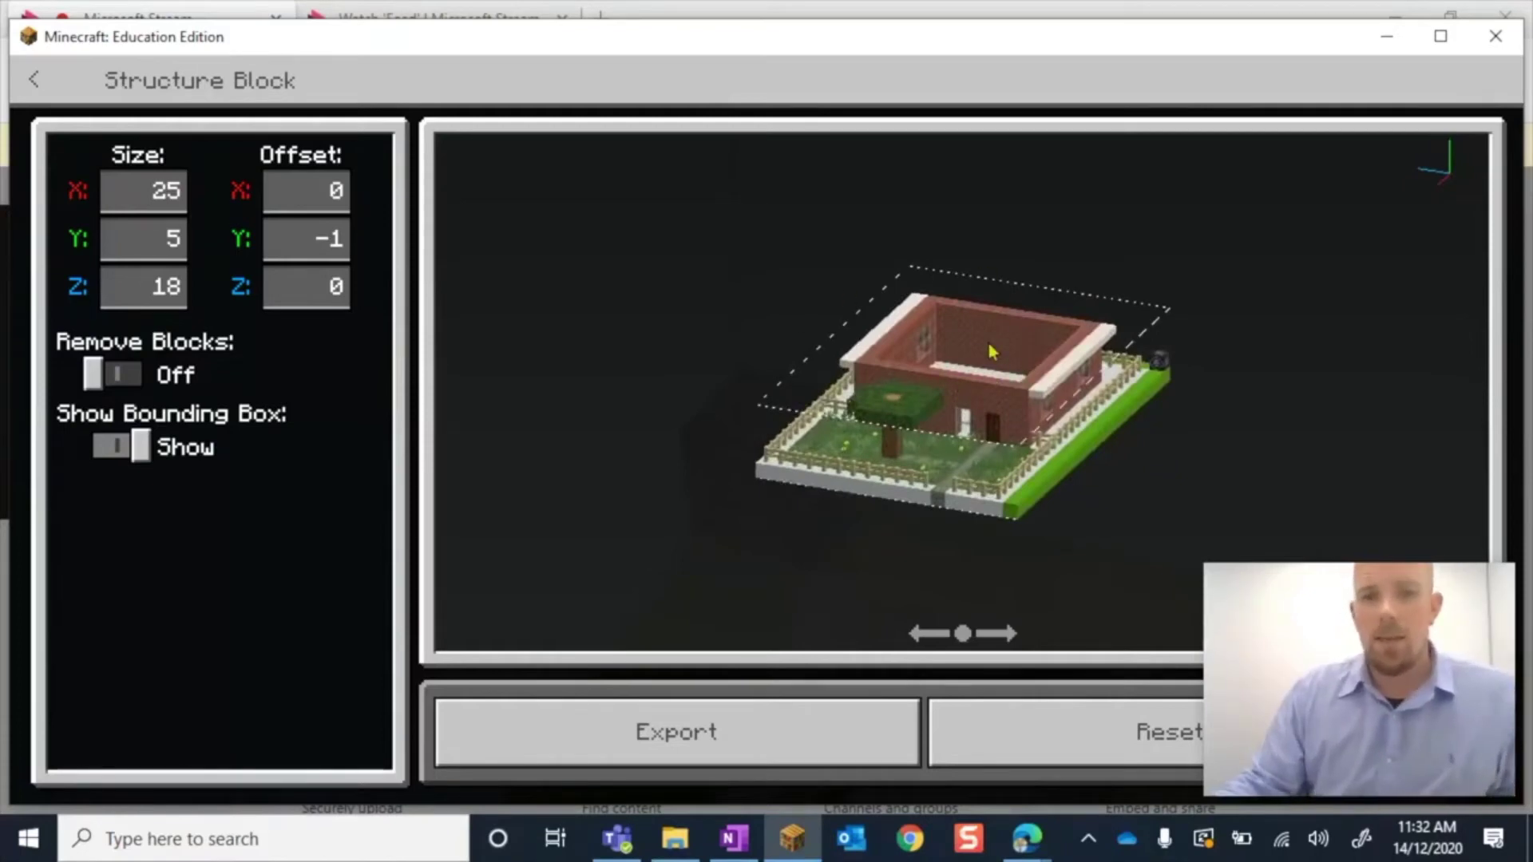
Set the structure block's Y size to 10, check the roof and tree in the preview, and reduce it to 8.
drag(965, 384, 1020, 394)
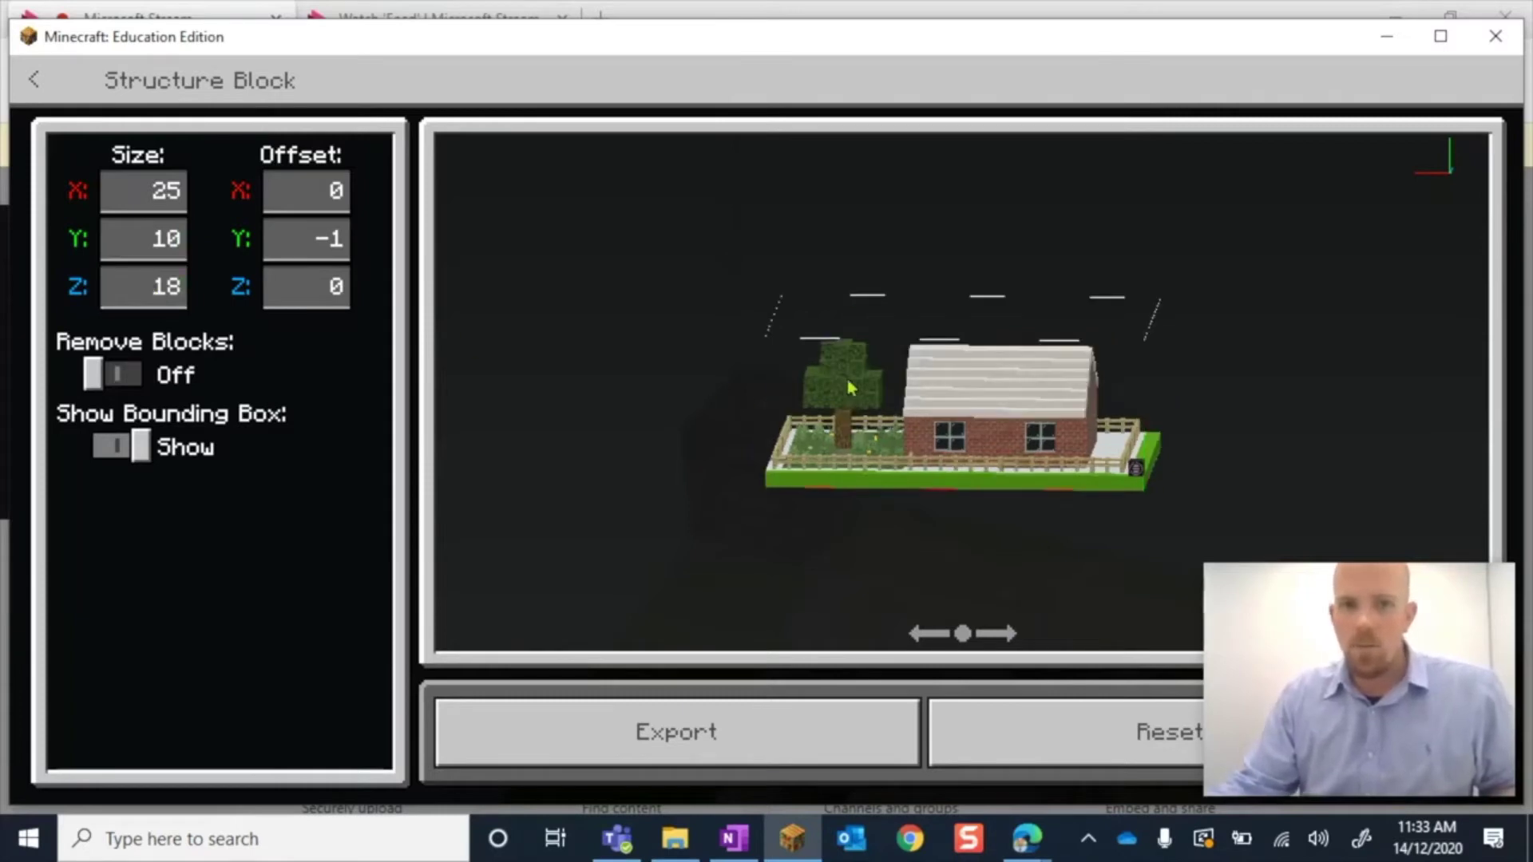
drag(848, 388, 1147, 384)
click(178, 243)
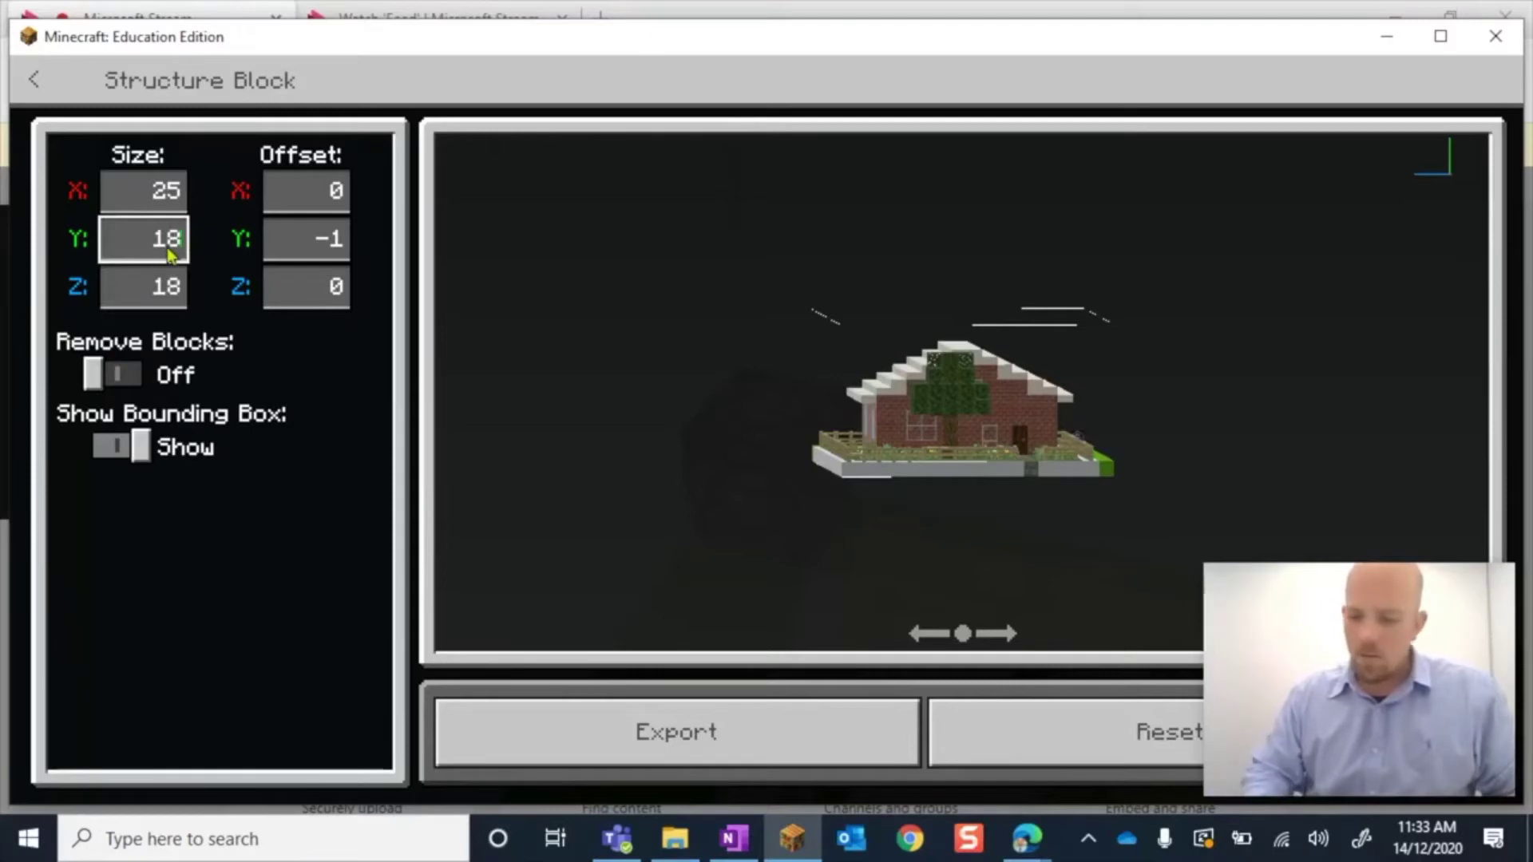
click(169, 287)
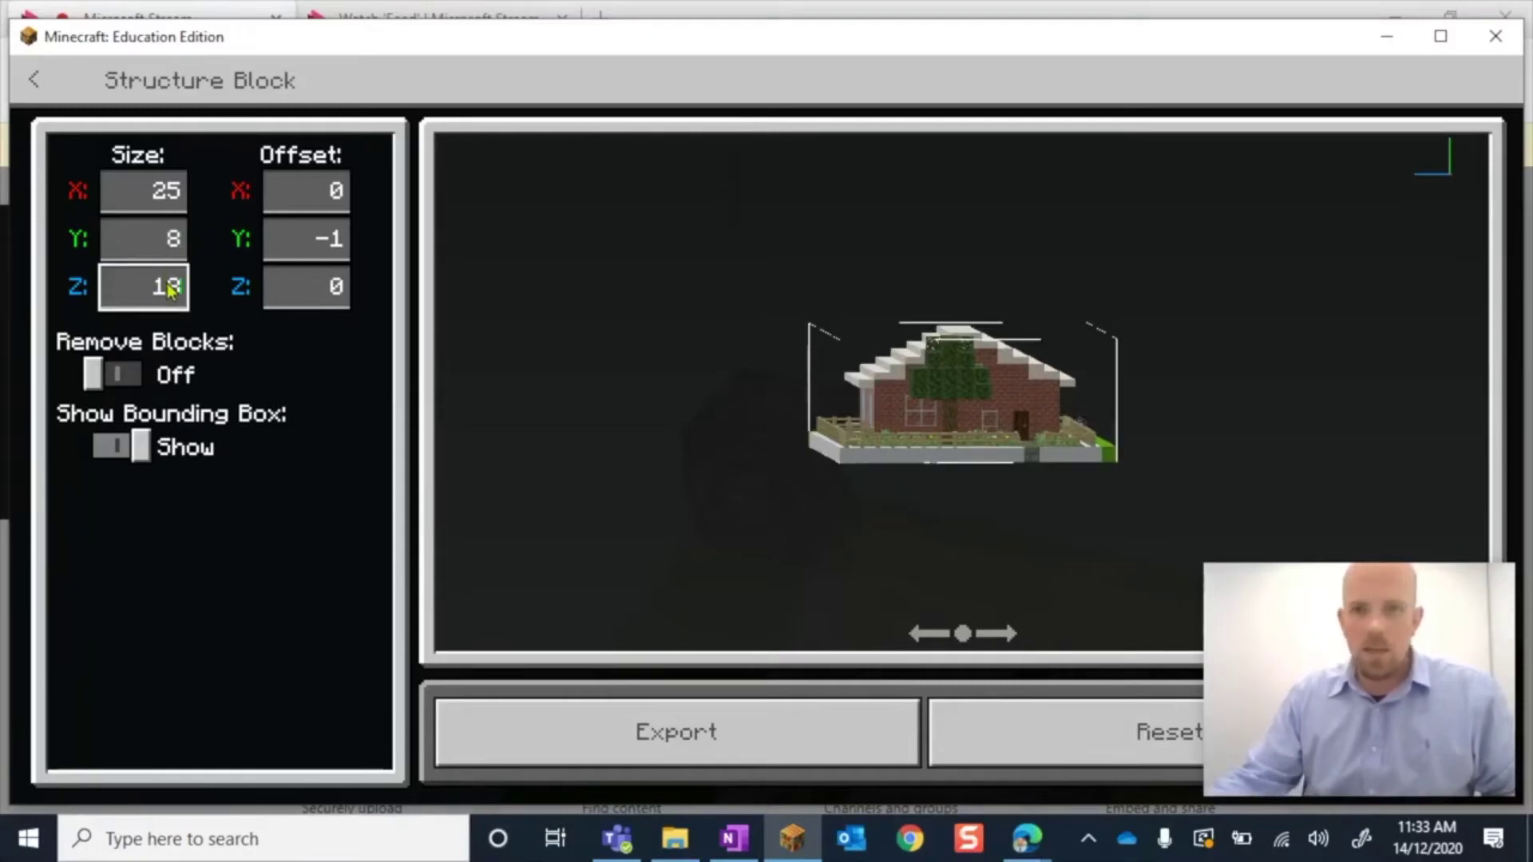
Rotate the preview to check the bounding box around the roof, tree, fence and underside of the base.
drag(1046, 395, 863, 399)
drag(987, 389, 799, 371)
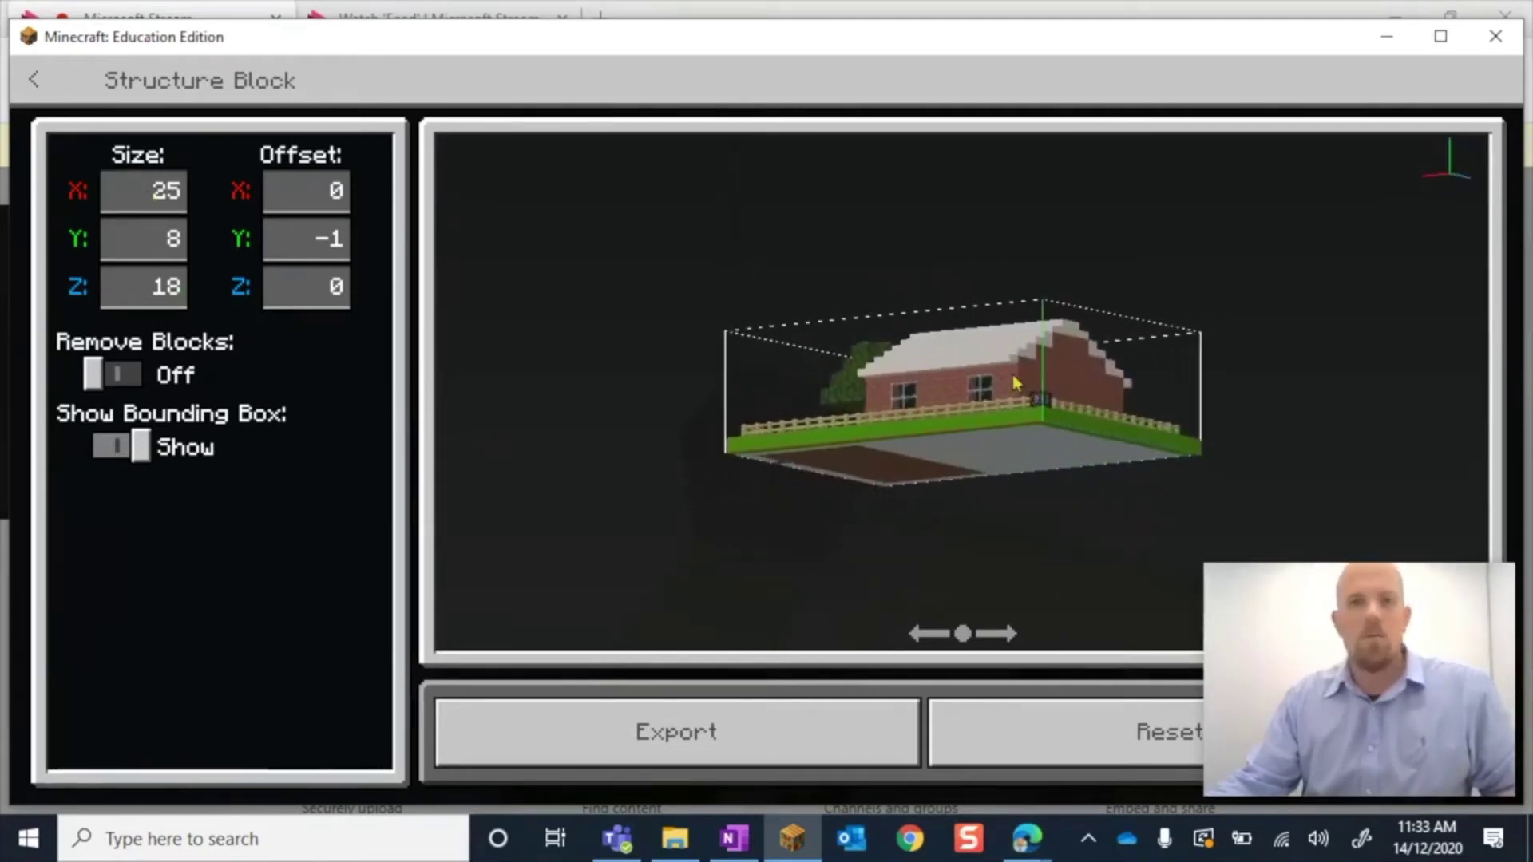
drag(1013, 377, 683, 396)
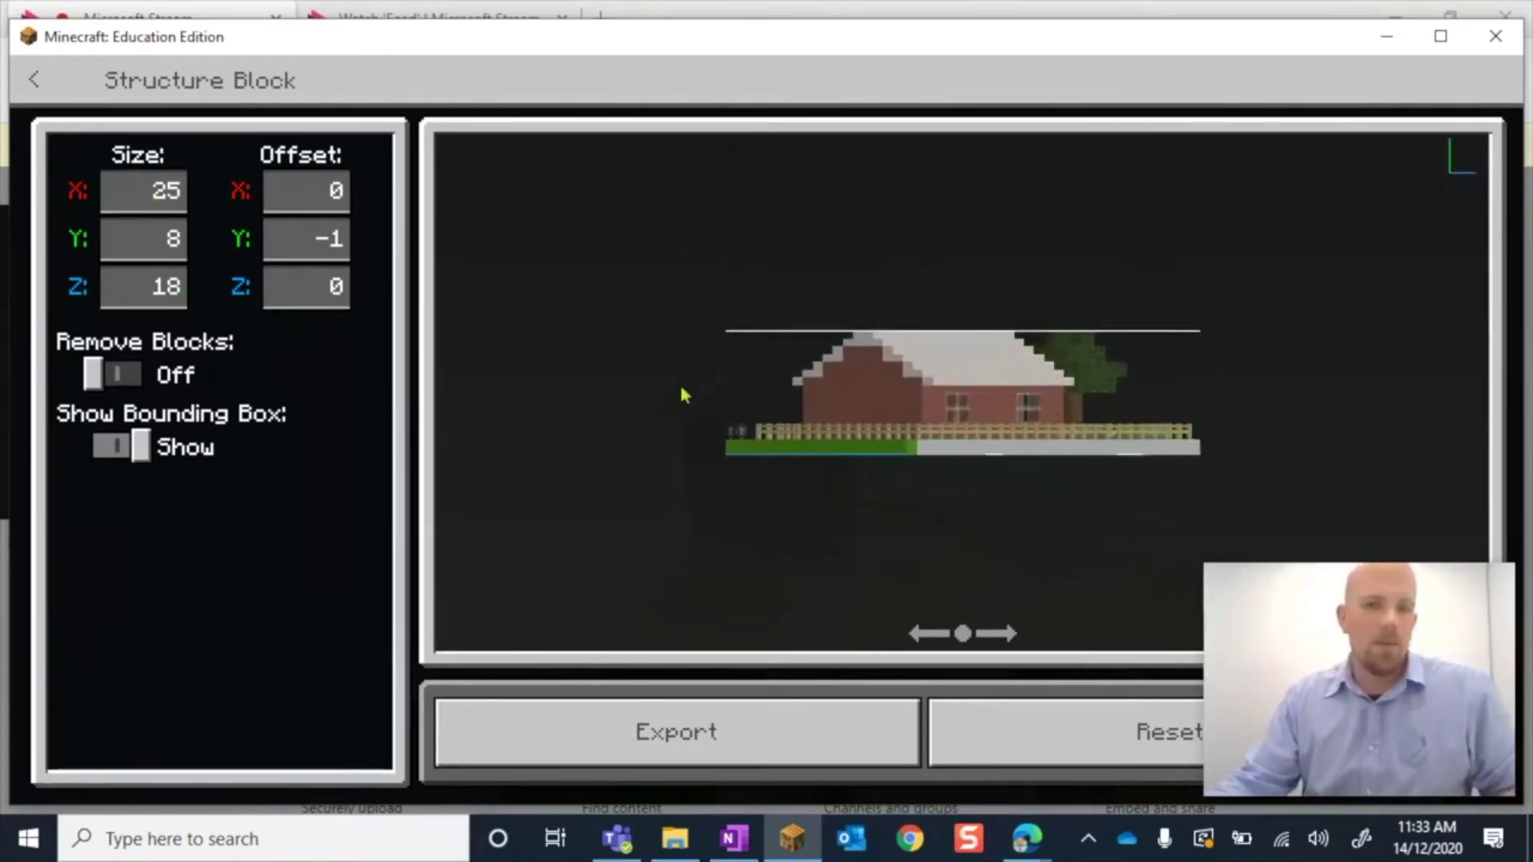
drag(926, 404, 898, 424)
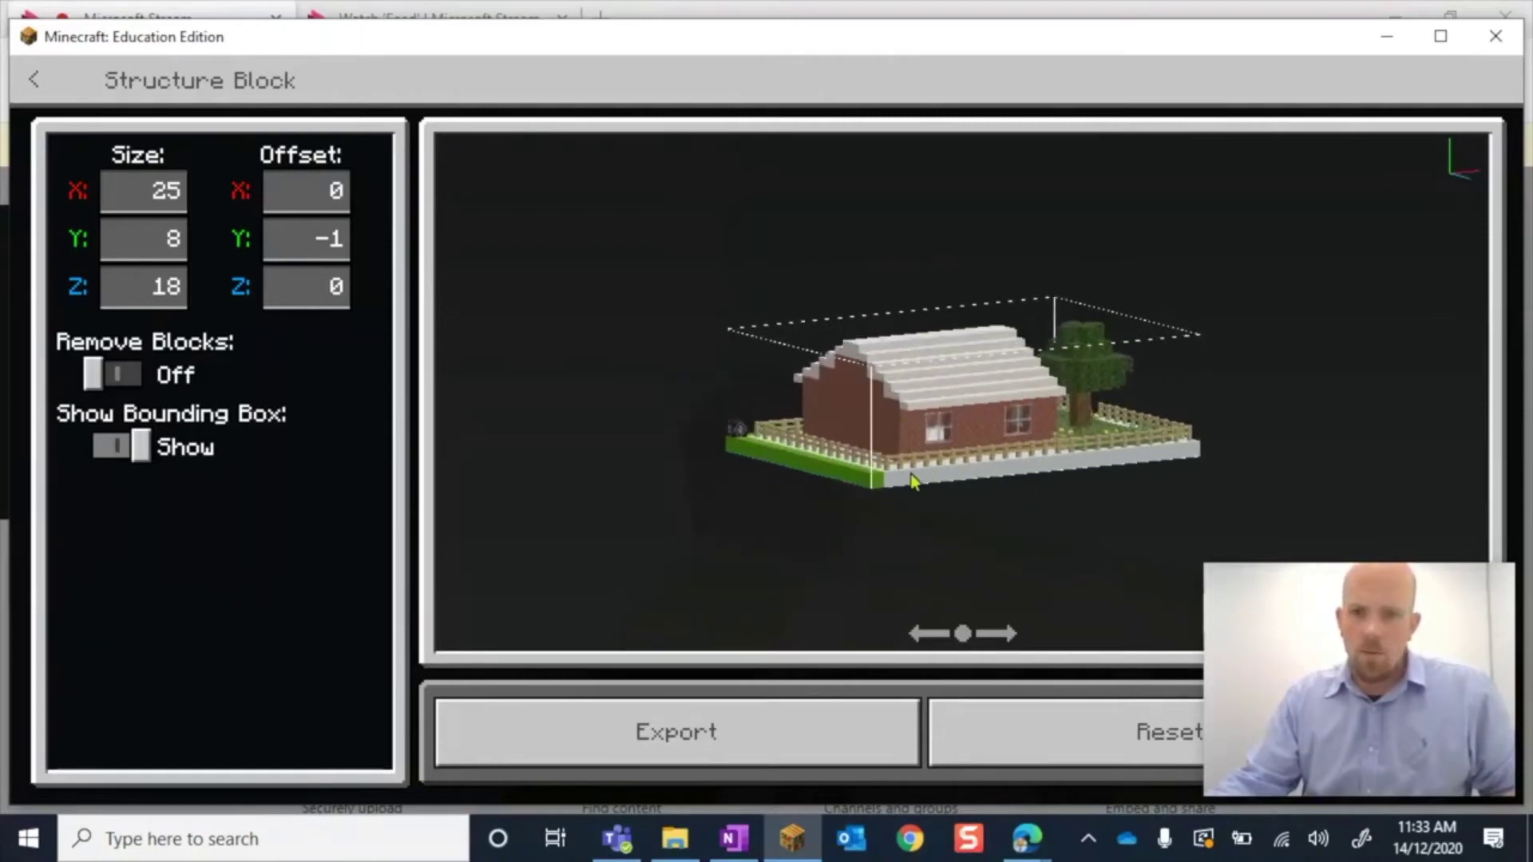
drag(913, 482, 905, 433)
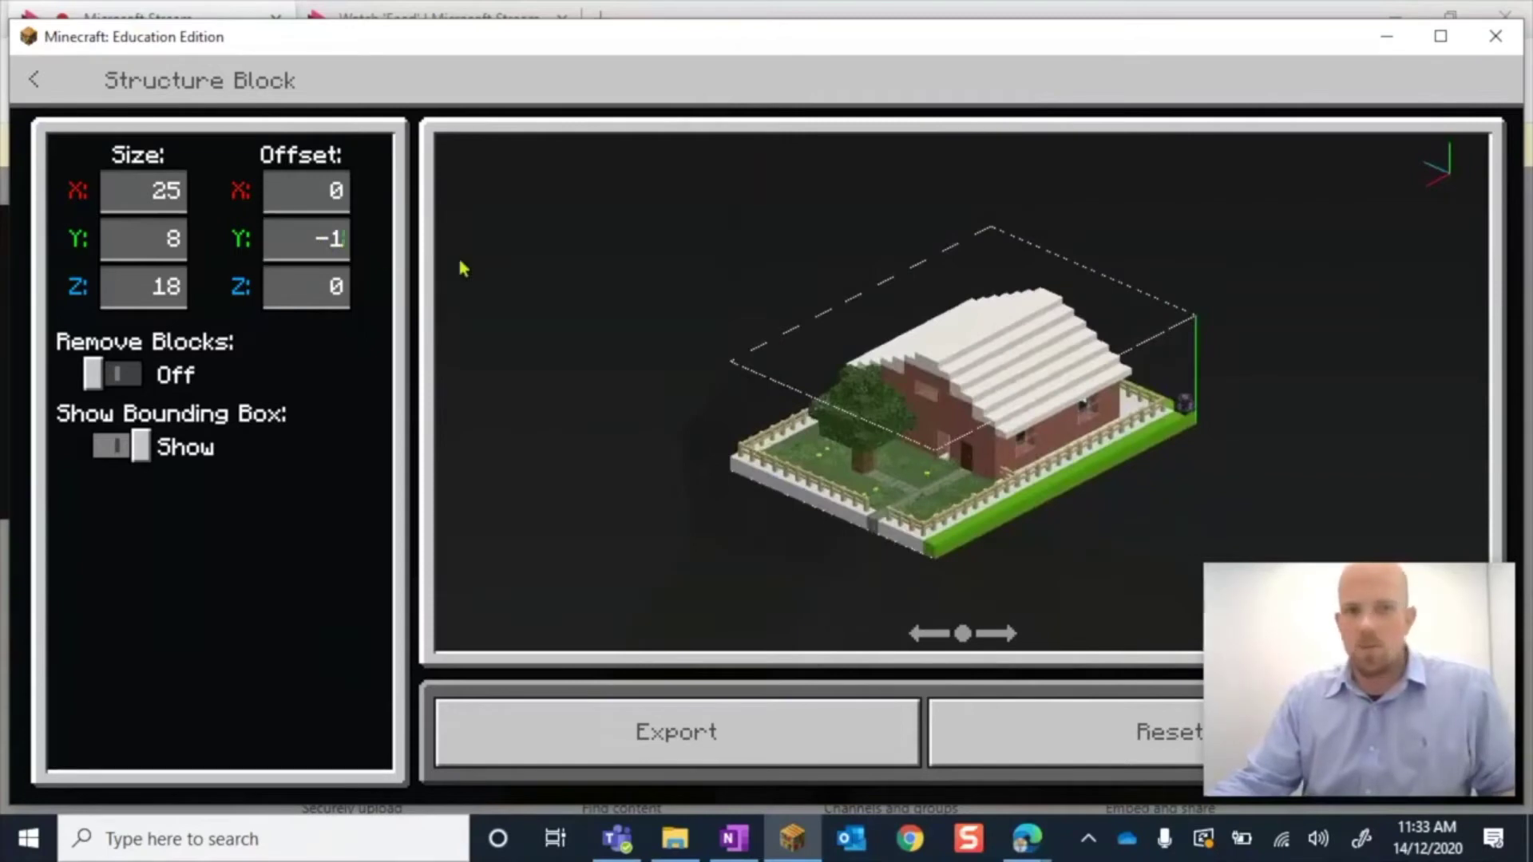
Set the structure block's Y offset to 0 and rotate the preview to view the effect on the base.
key(BackSpace)
key(BackSpace)
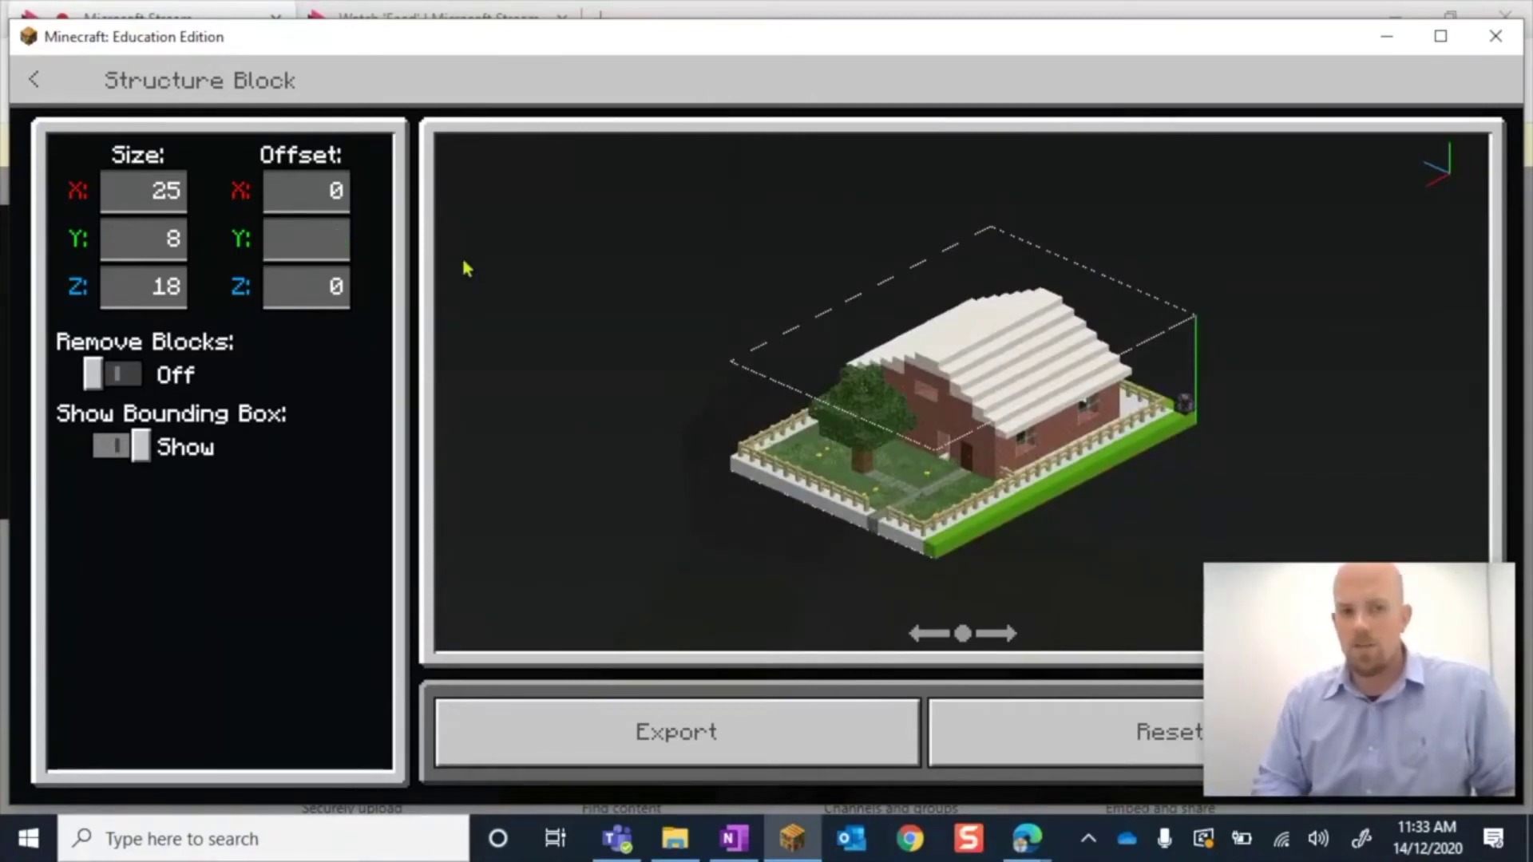
text(0)
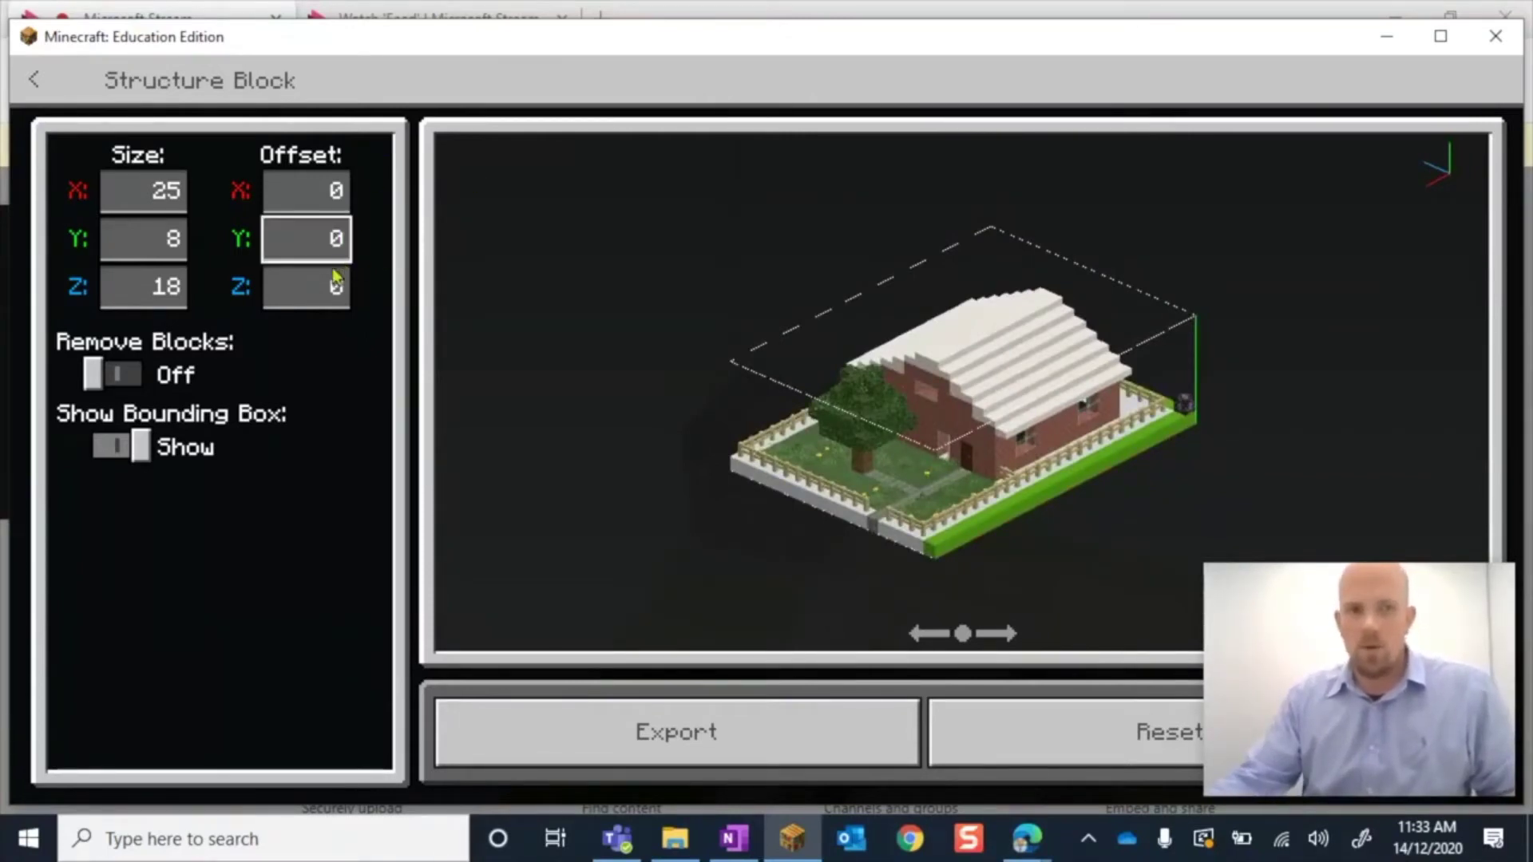
click(322, 287)
mouse_move(1054, 460)
mouse_down()
mouse_move(1017, 400)
mouse_move(1013, 332)
mouse_move(1071, 353)
mouse_move(1149, 434)
mouse_move(1211, 432)
mouse_move(962, 442)
mouse_move(1068, 465)
mouse_up()
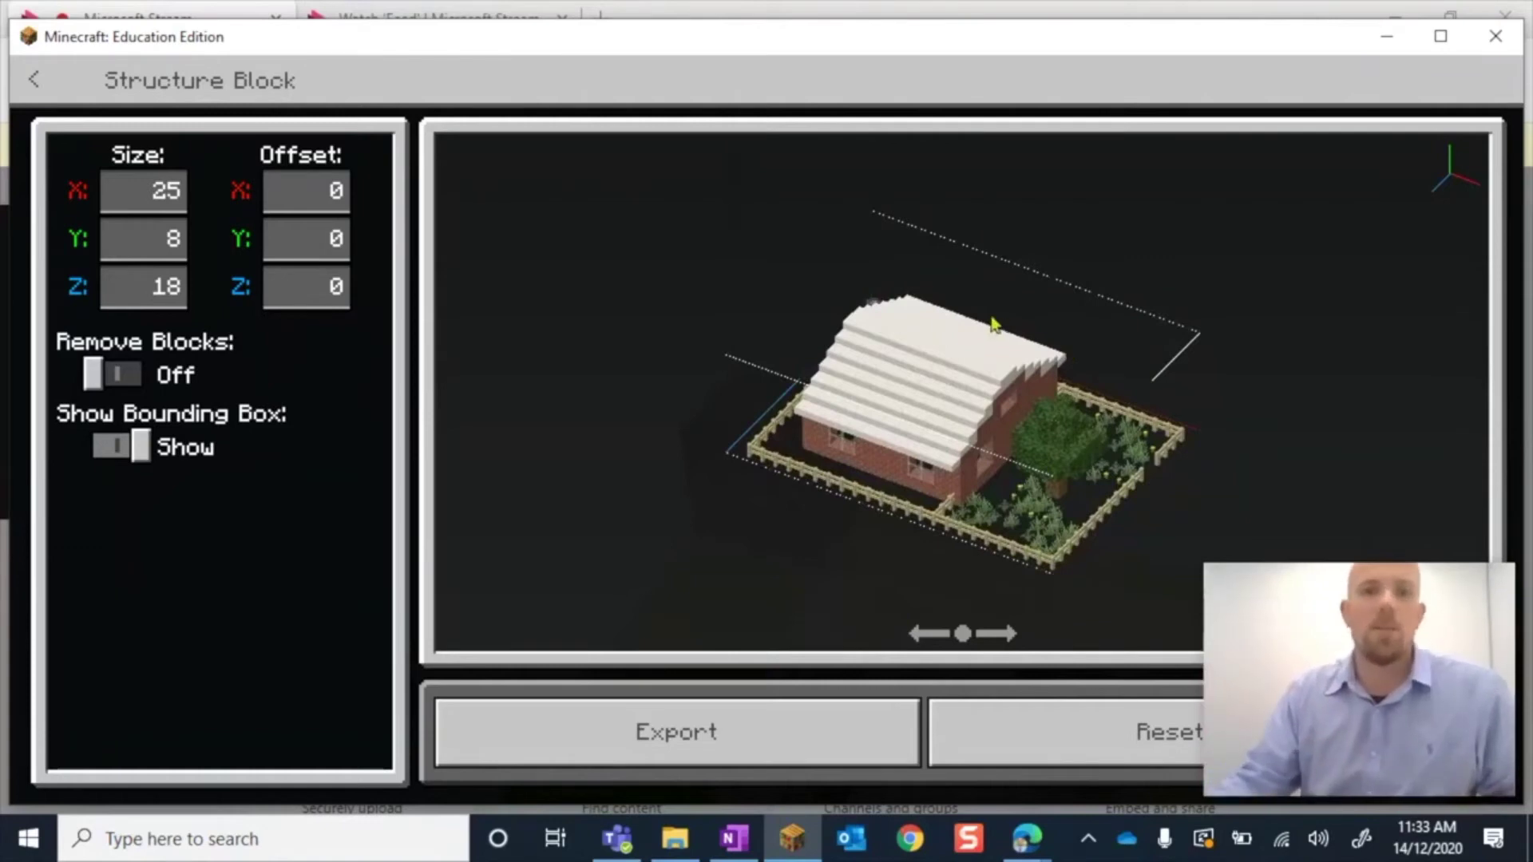
drag(974, 419, 559, 327)
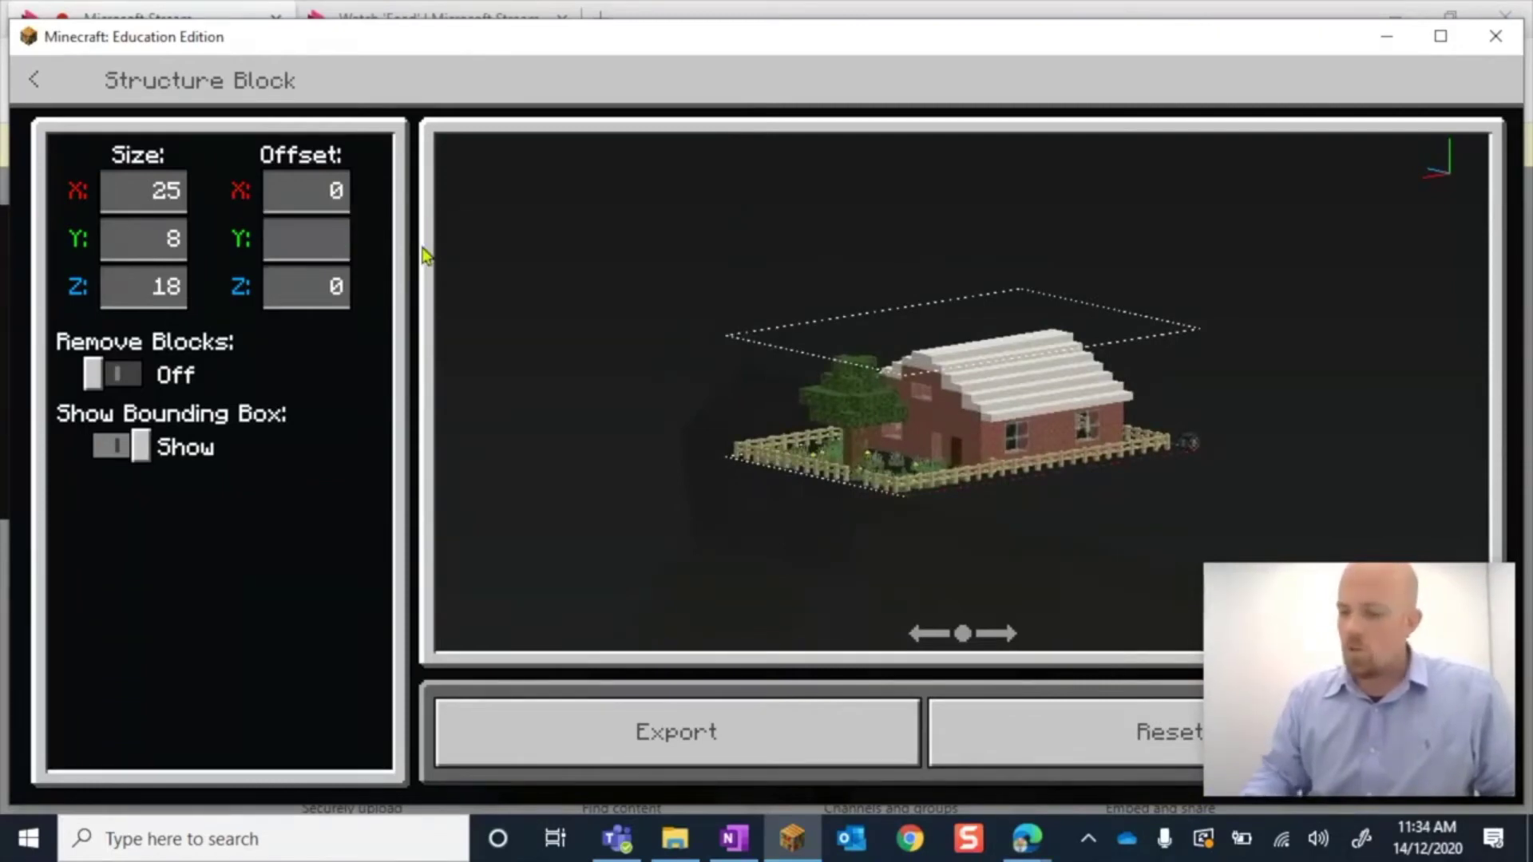
Set the structure block's Y offset to -1 and rotate the preview to check the base layer.
click(334, 293)
drag(863, 408, 1197, 404)
drag(1016, 431, 562, 444)
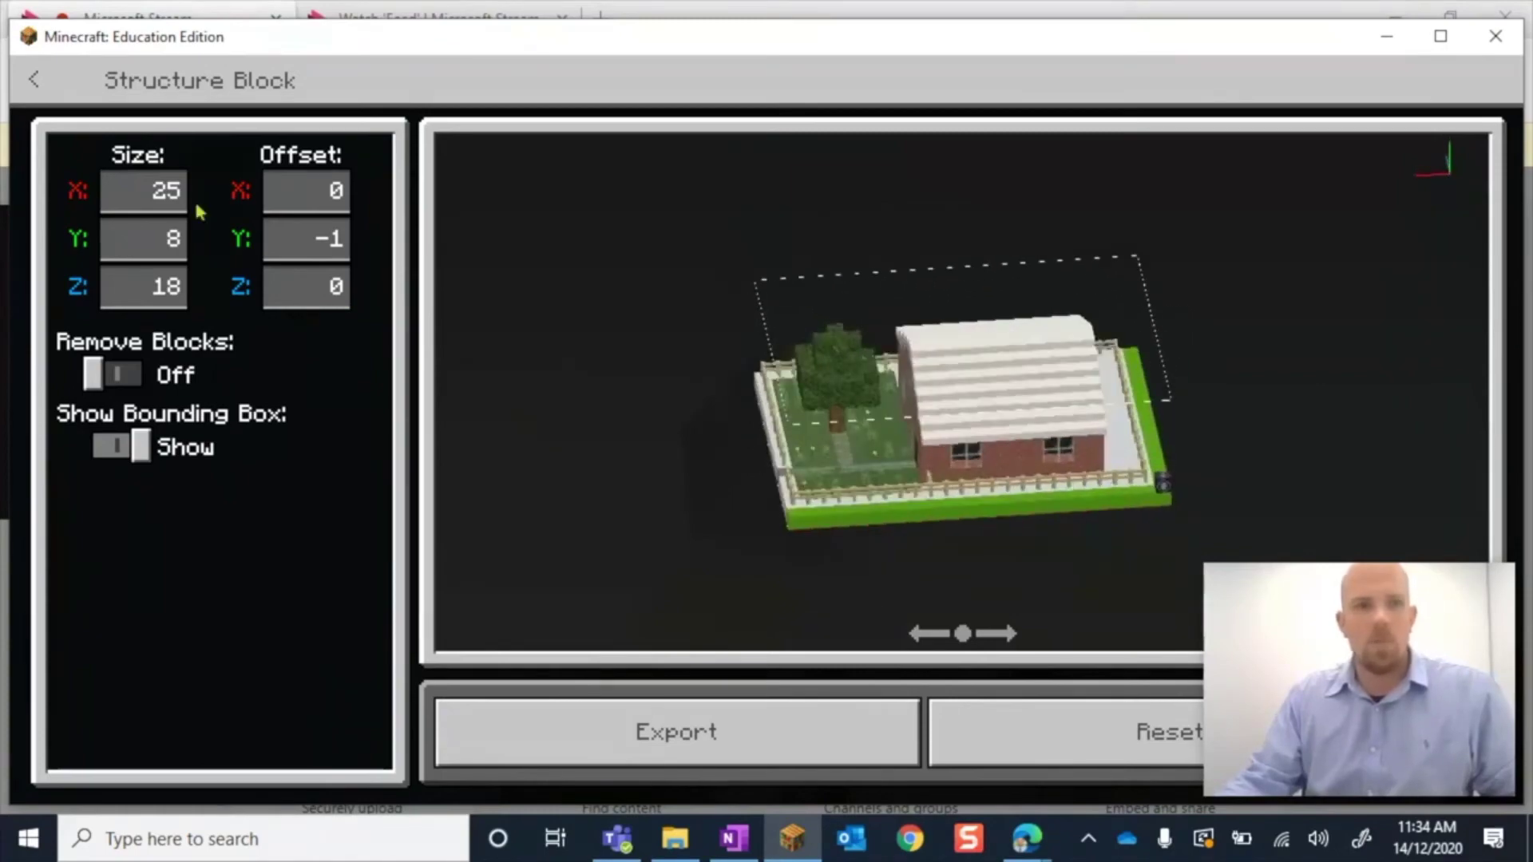
Leave the structure block settings and fly around the house and garden to inspect the bounding box edges, ending at the structure block.
click(36, 82)
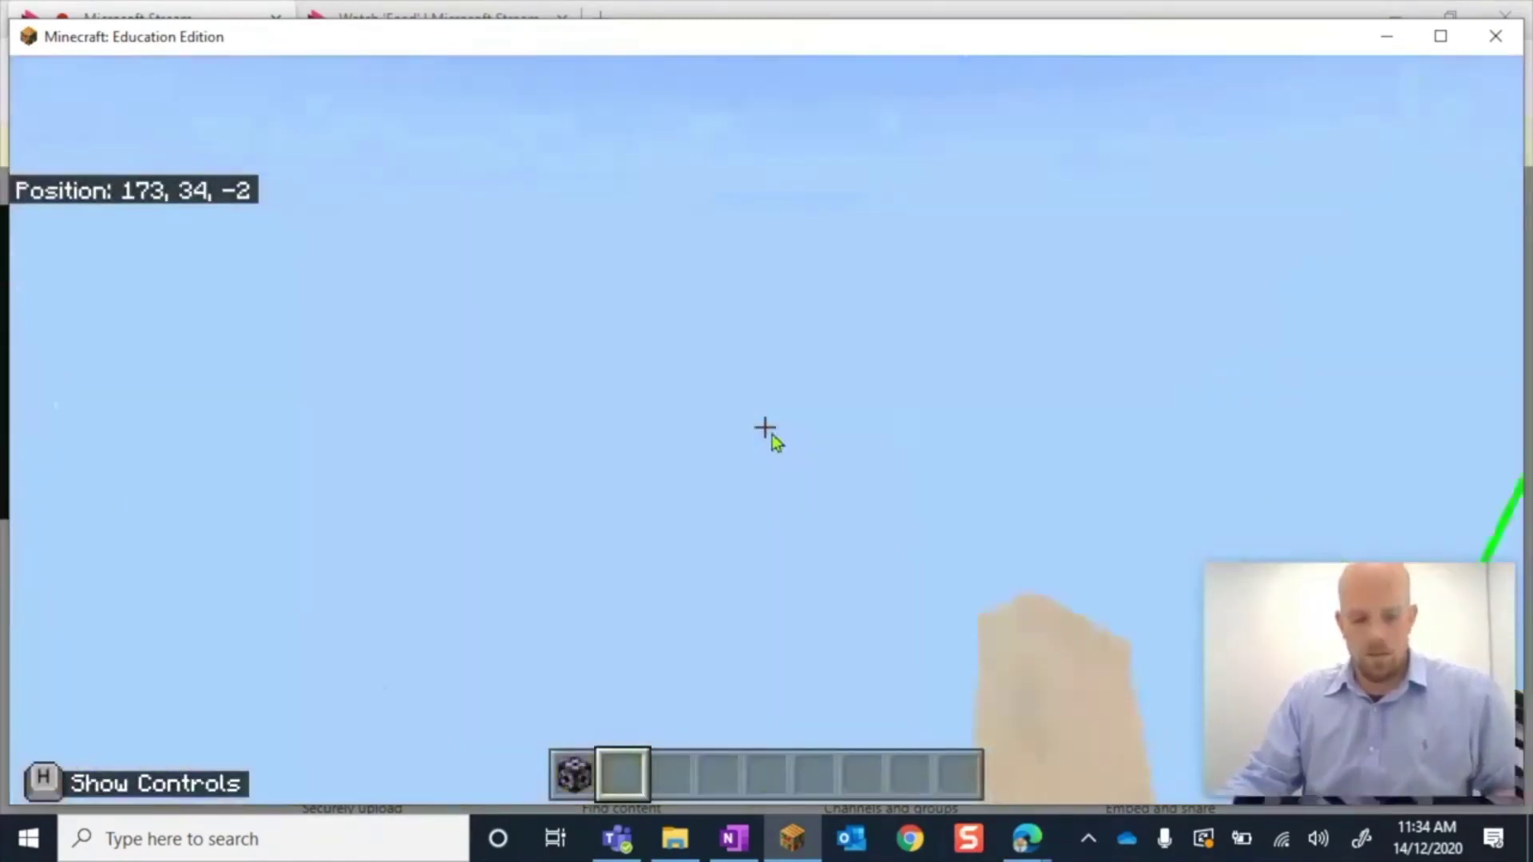
key(w)
key(space)
key(space)
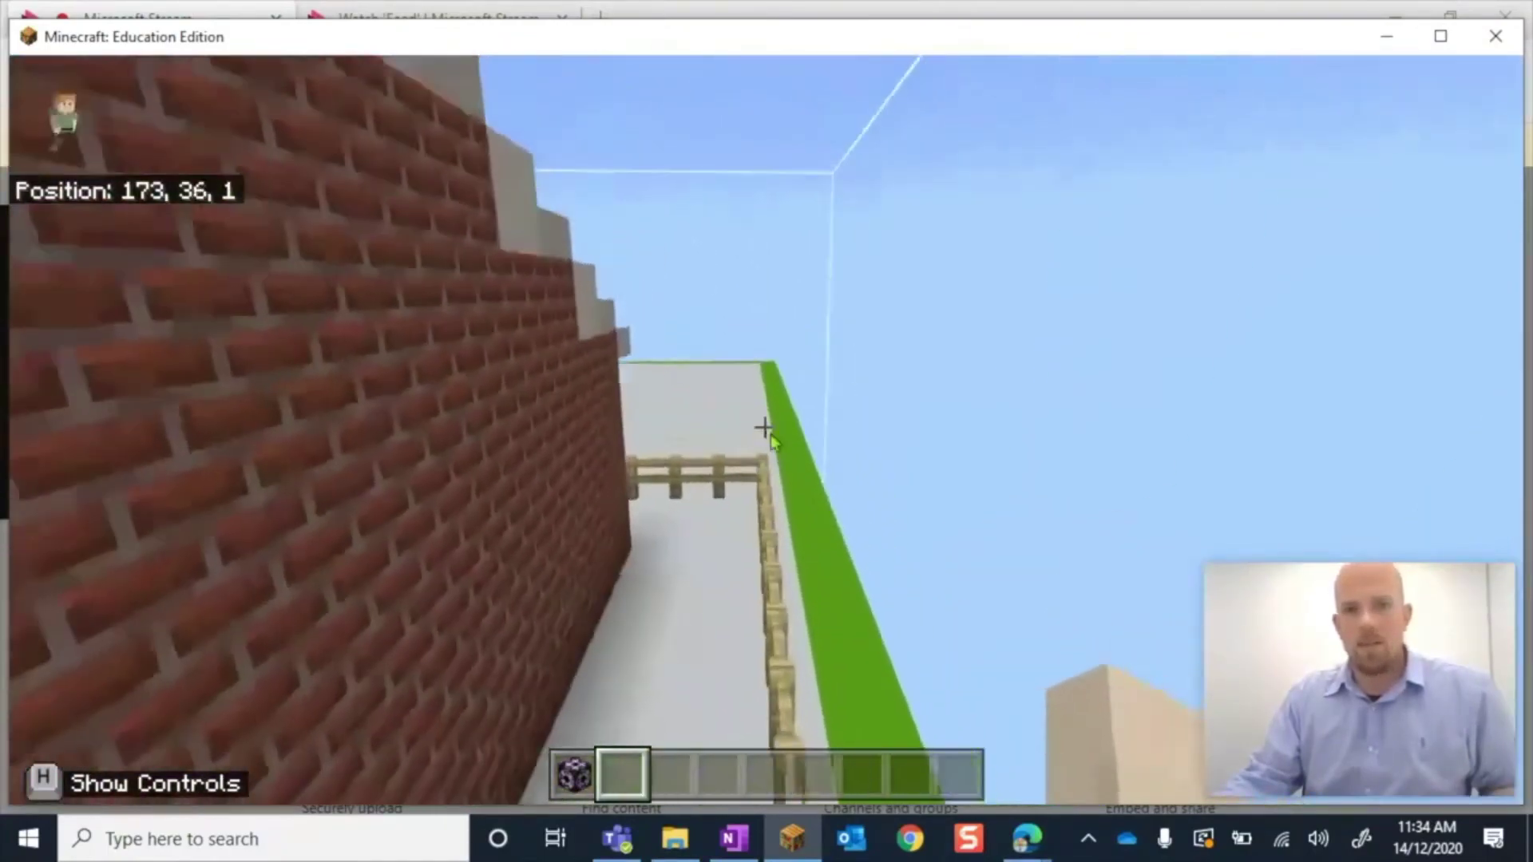
key(w)
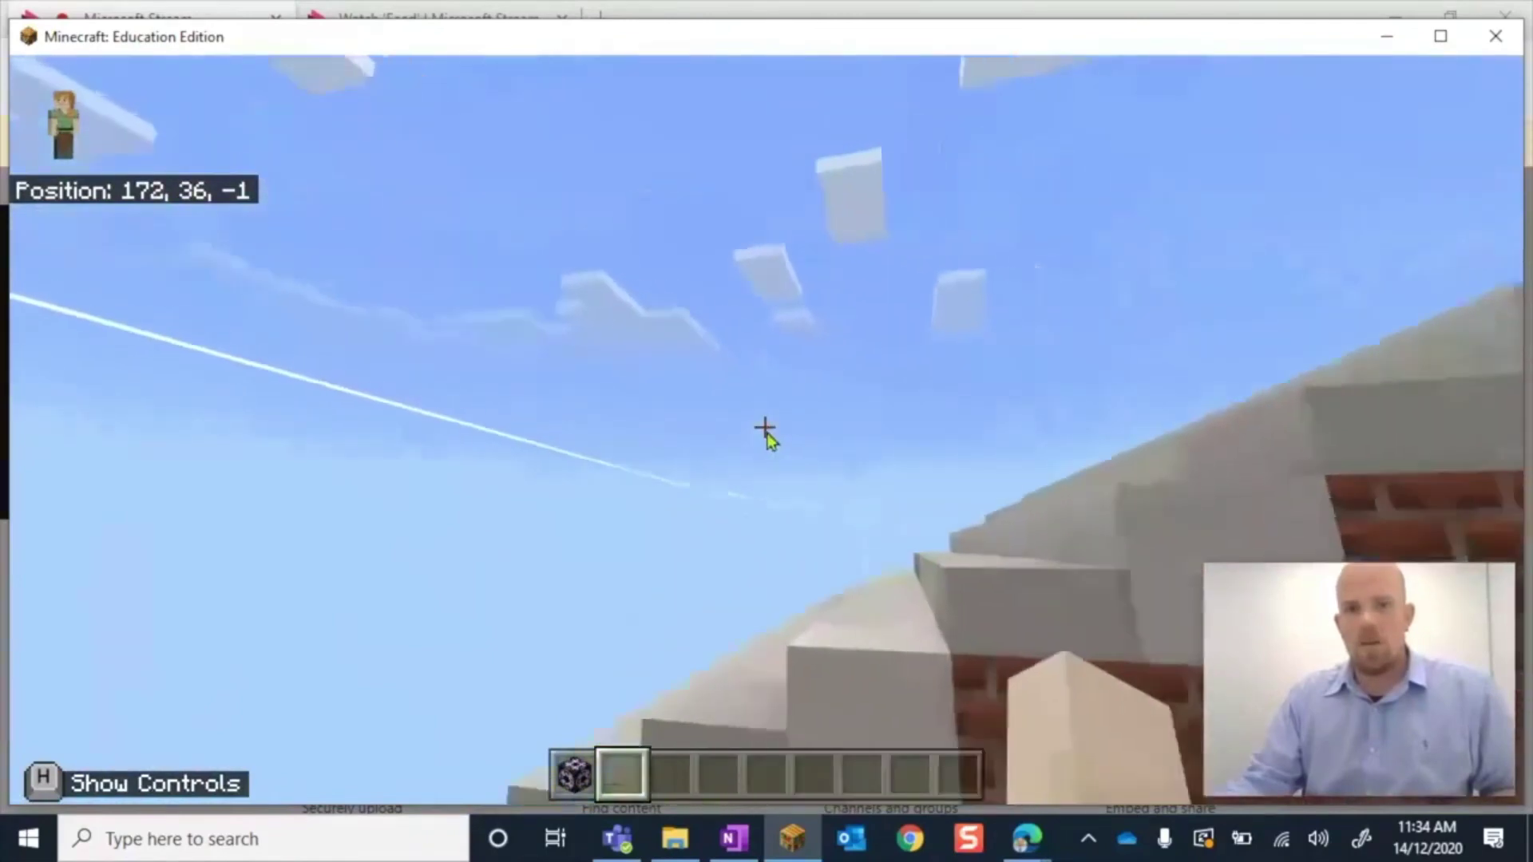
key(w)
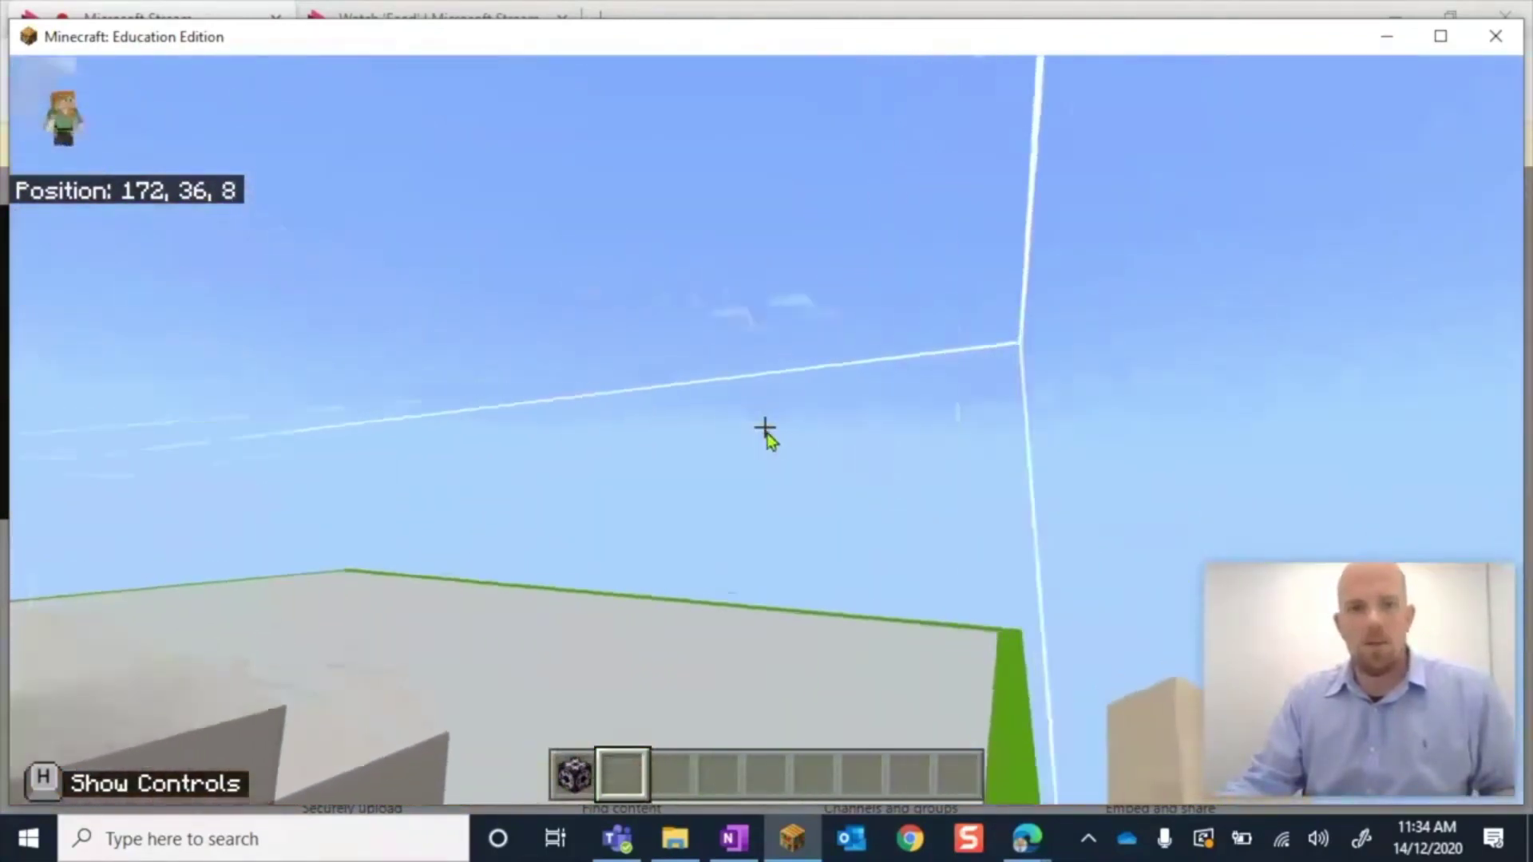
key(w)
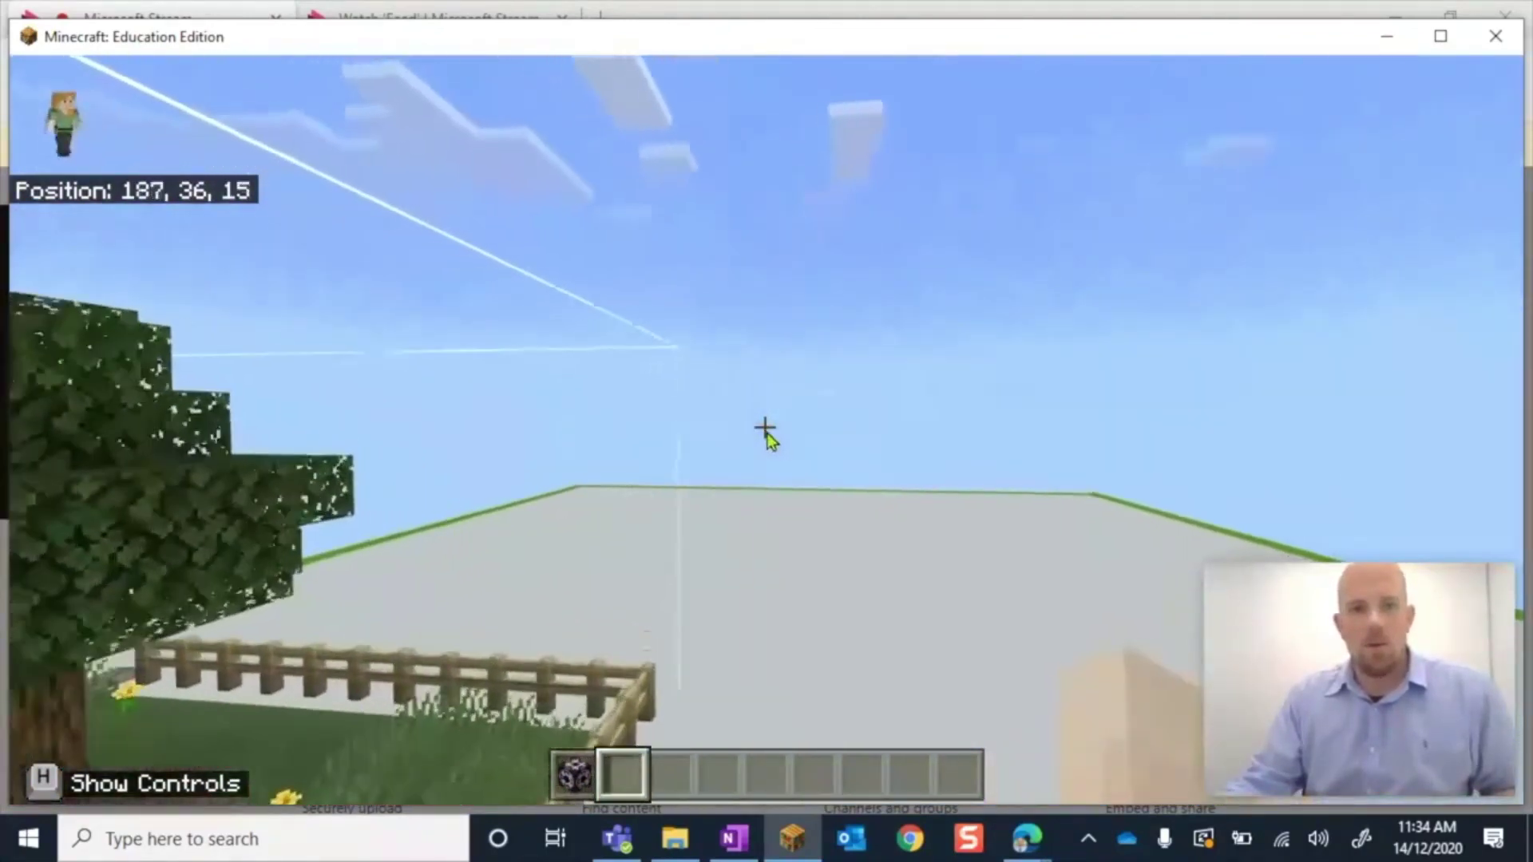
key(w)
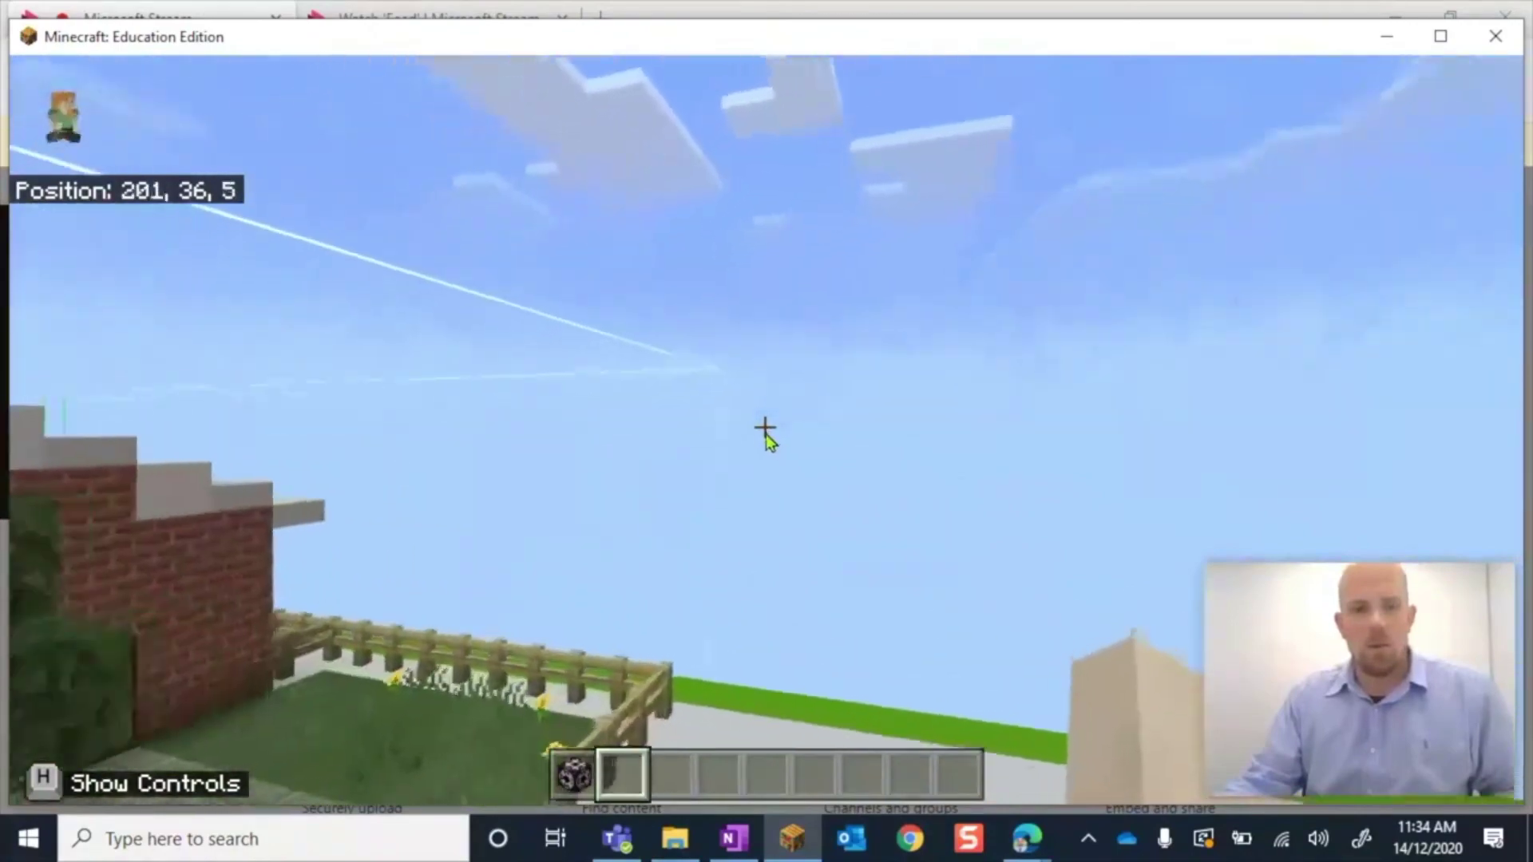
key(w)
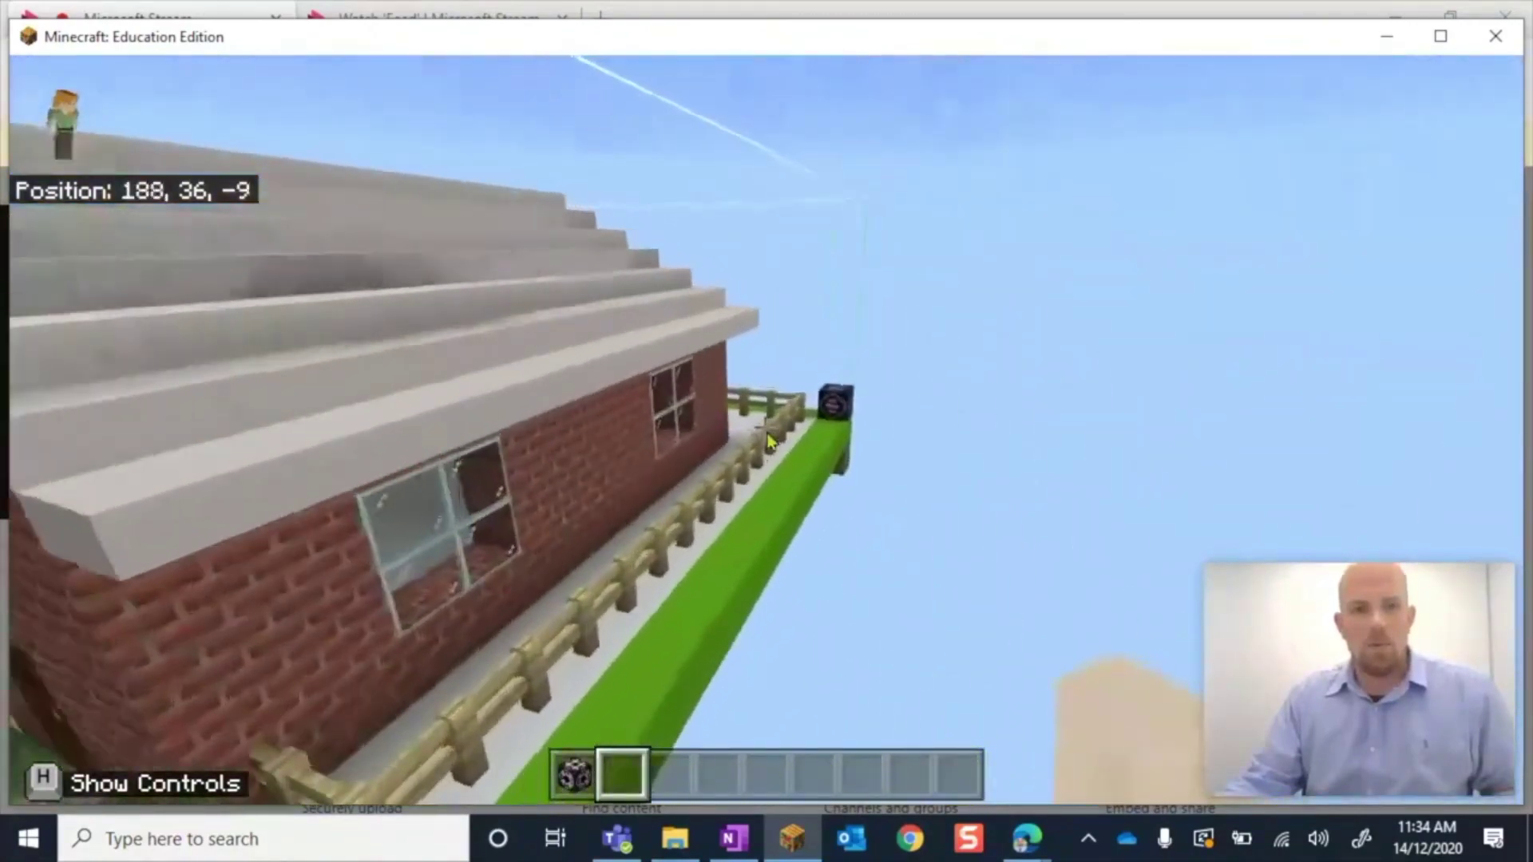
key(w)
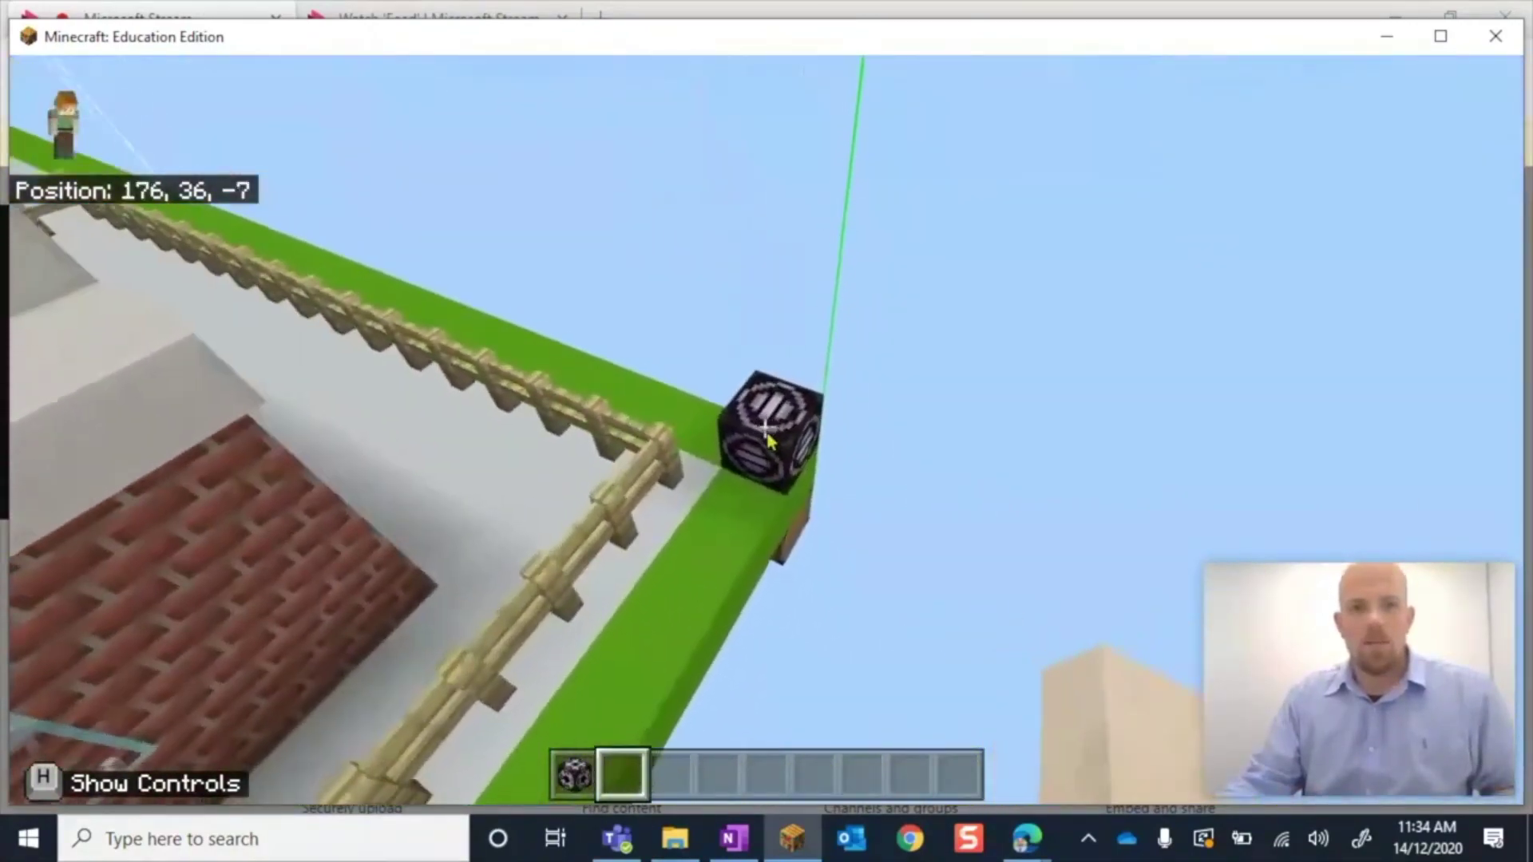
key(w)
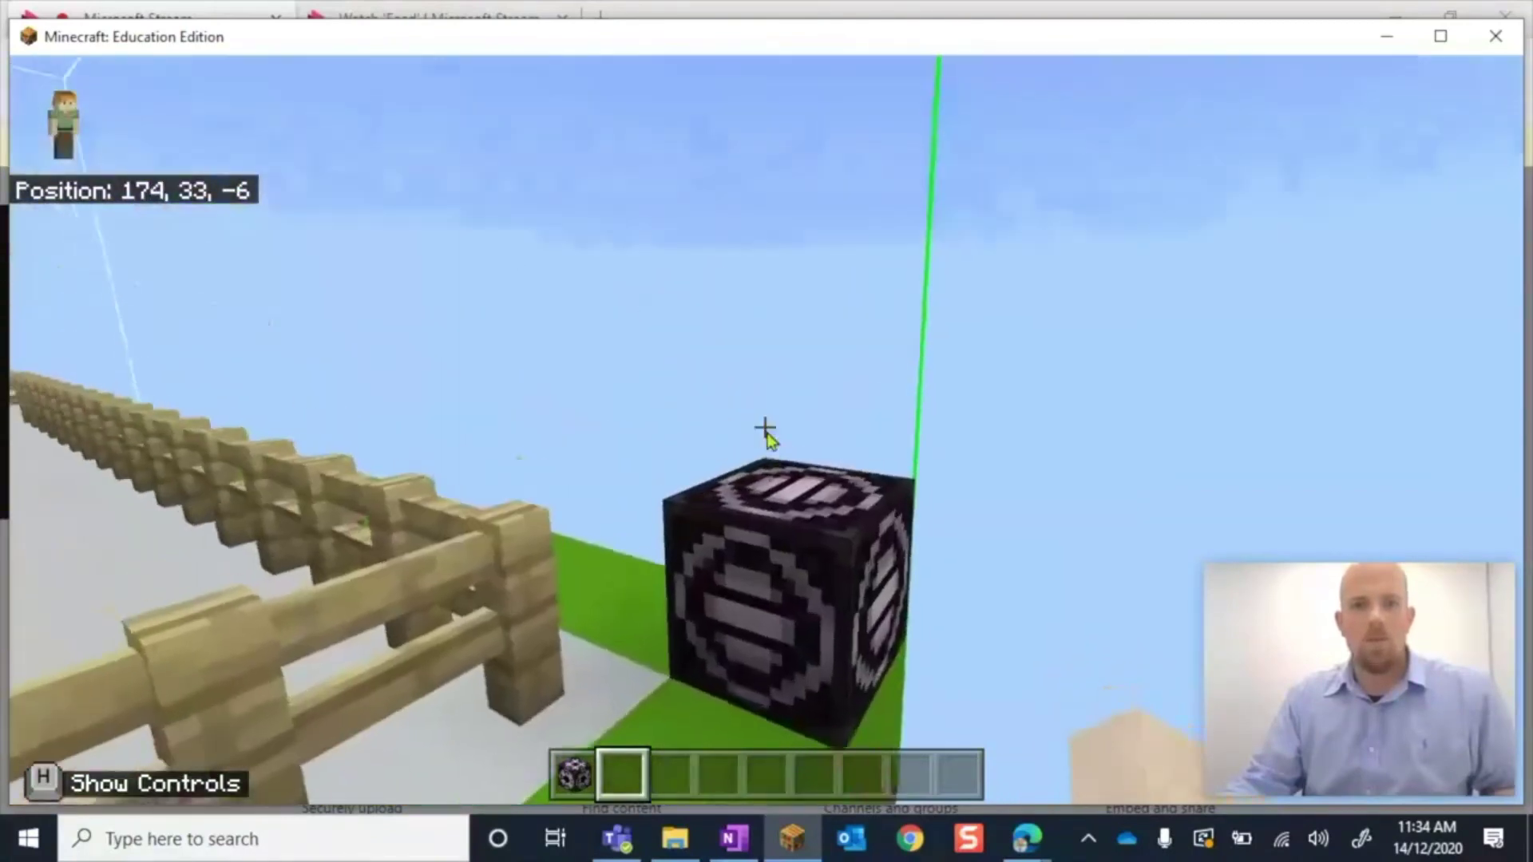
Reopen the structure block's settings and export the house model to the Desktop as My Structure Block.glb.
right_click(765, 430)
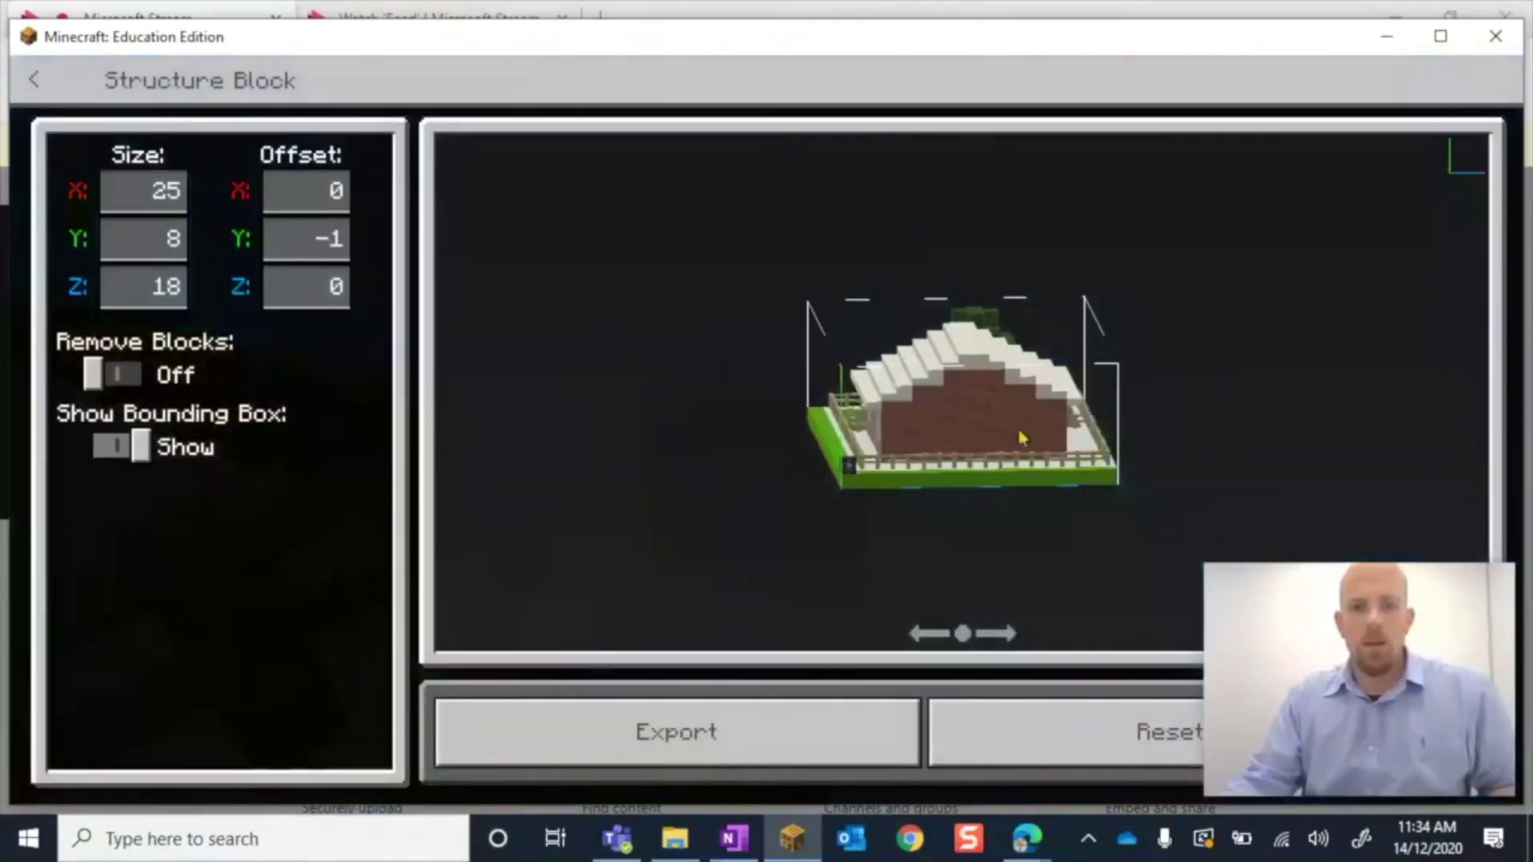
drag(1022, 437, 523, 424)
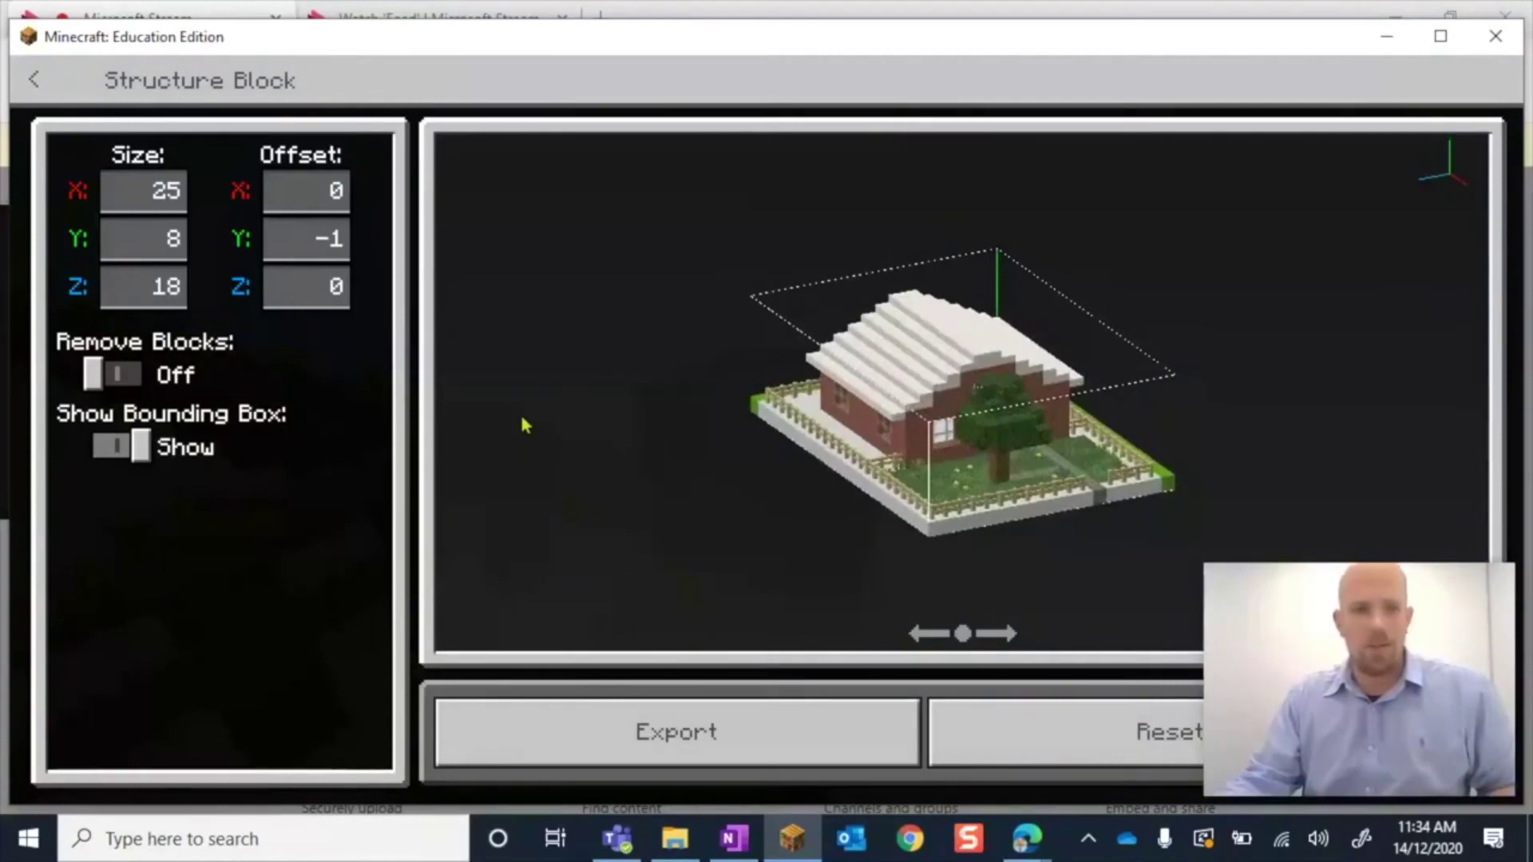
click(703, 742)
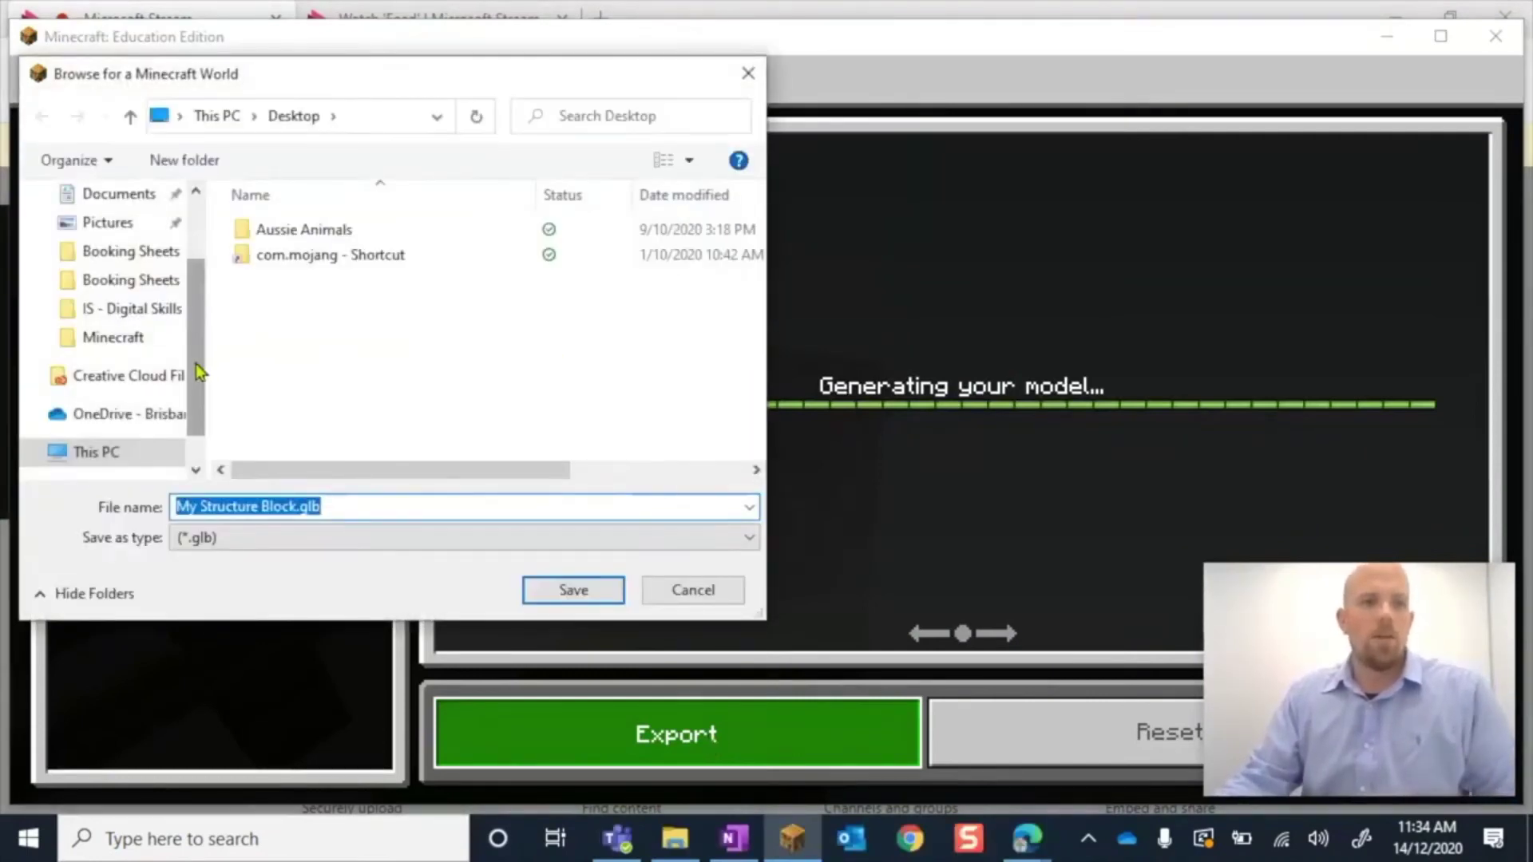
scroll(199, 369, up, 2)
click(147, 248)
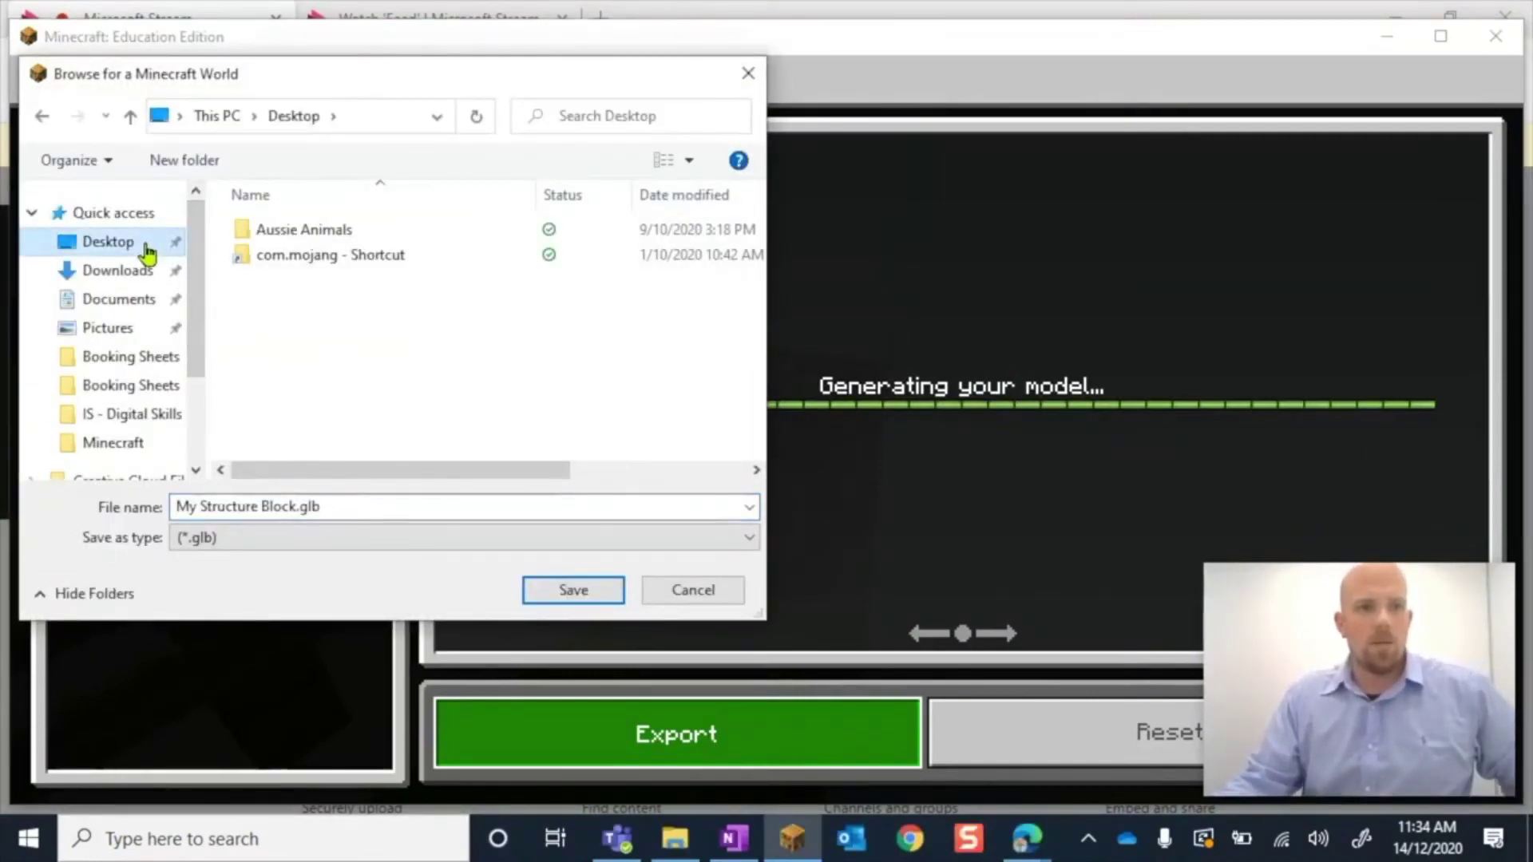
click(266, 503)
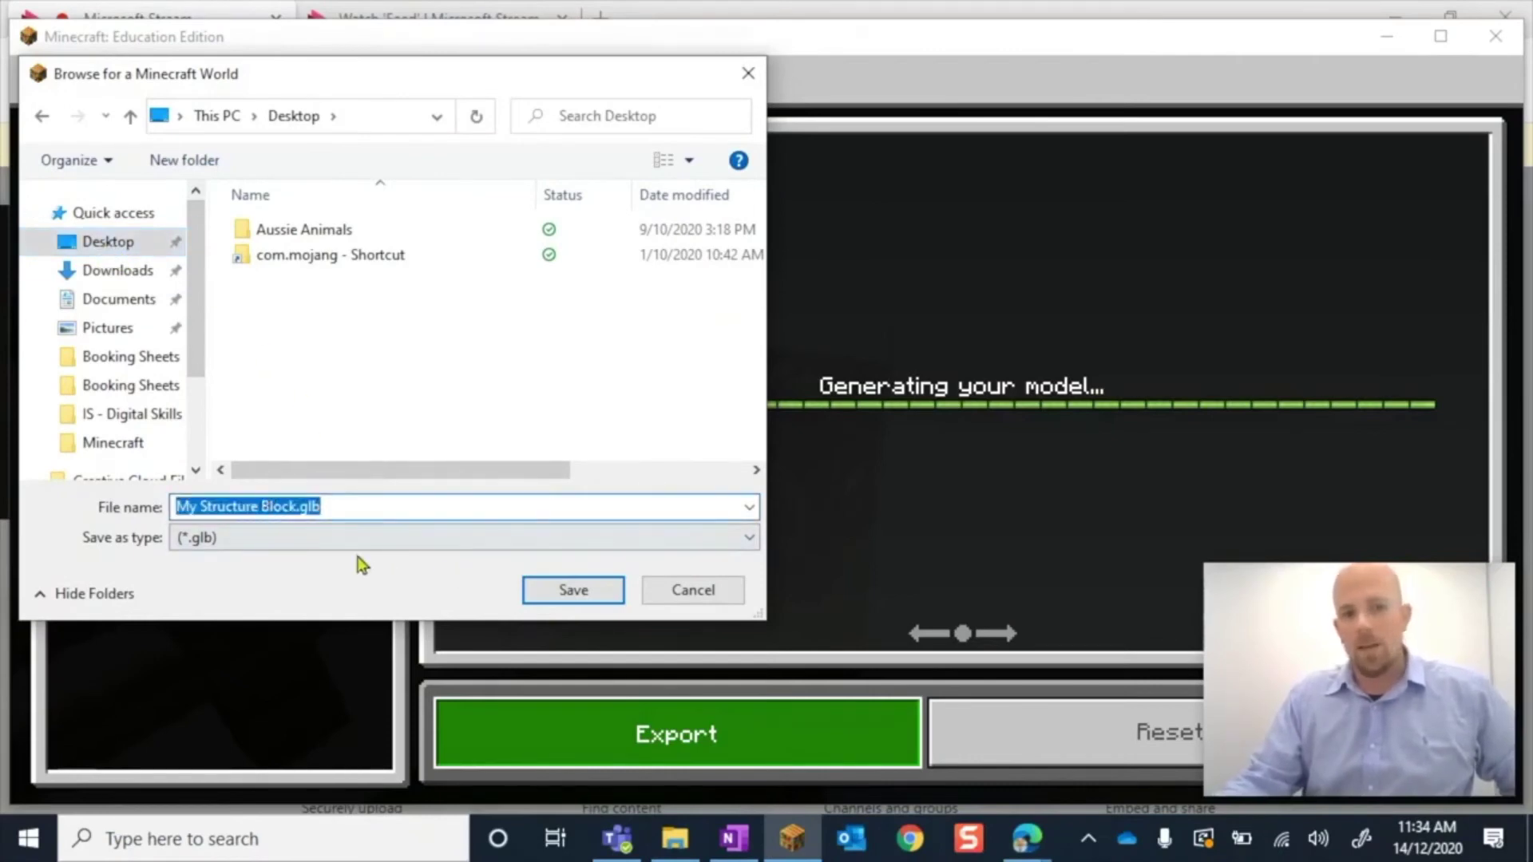
click(589, 593)
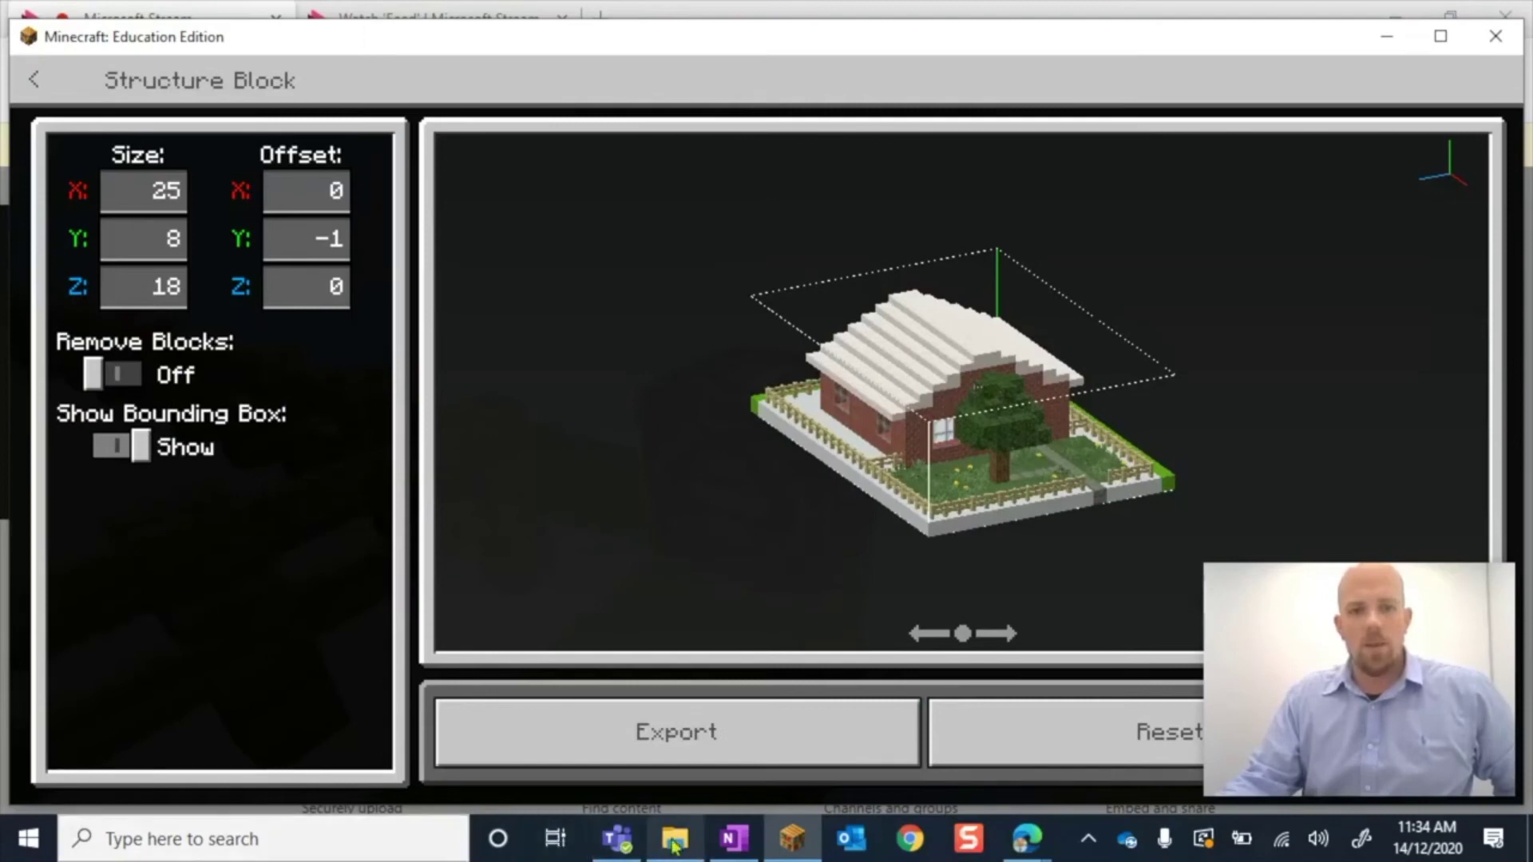
Switch to File Explorer and open My Structure Block.glb from the Desktop folder in 3D Viewer.
click(674, 845)
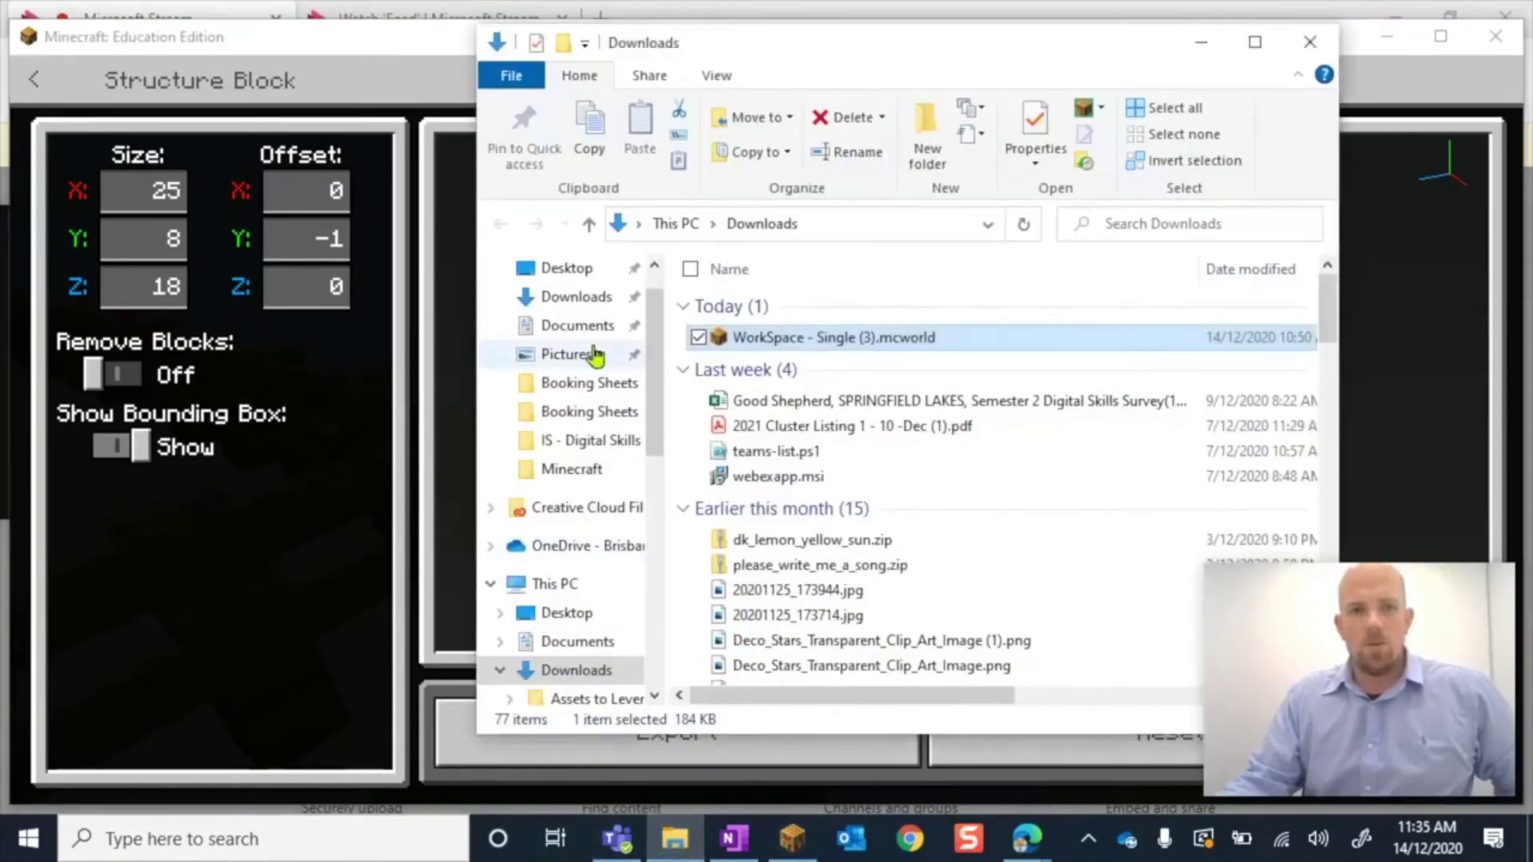
click(581, 286)
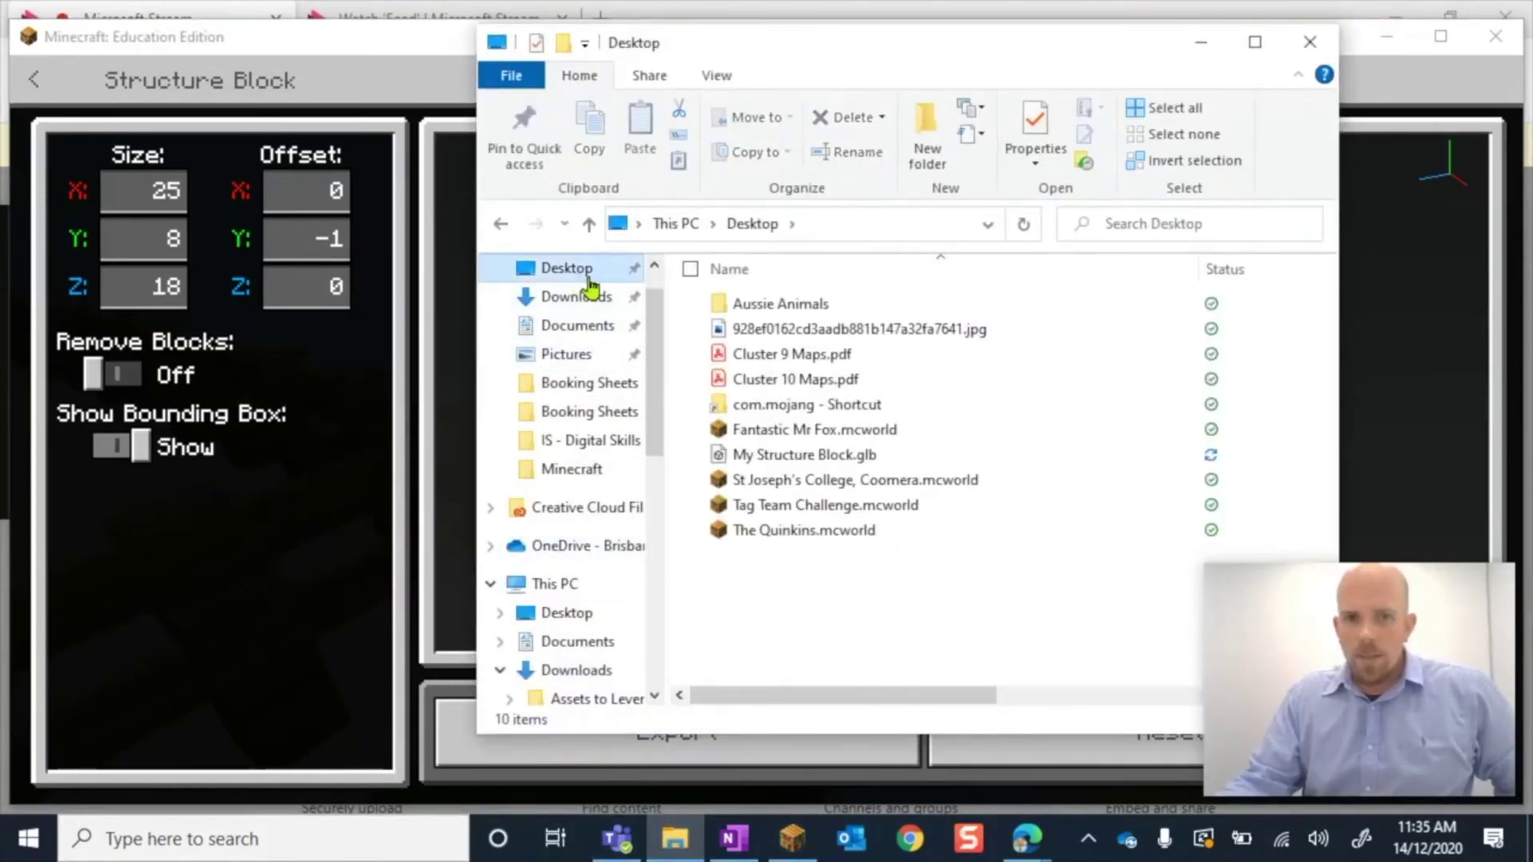
click(798, 462)
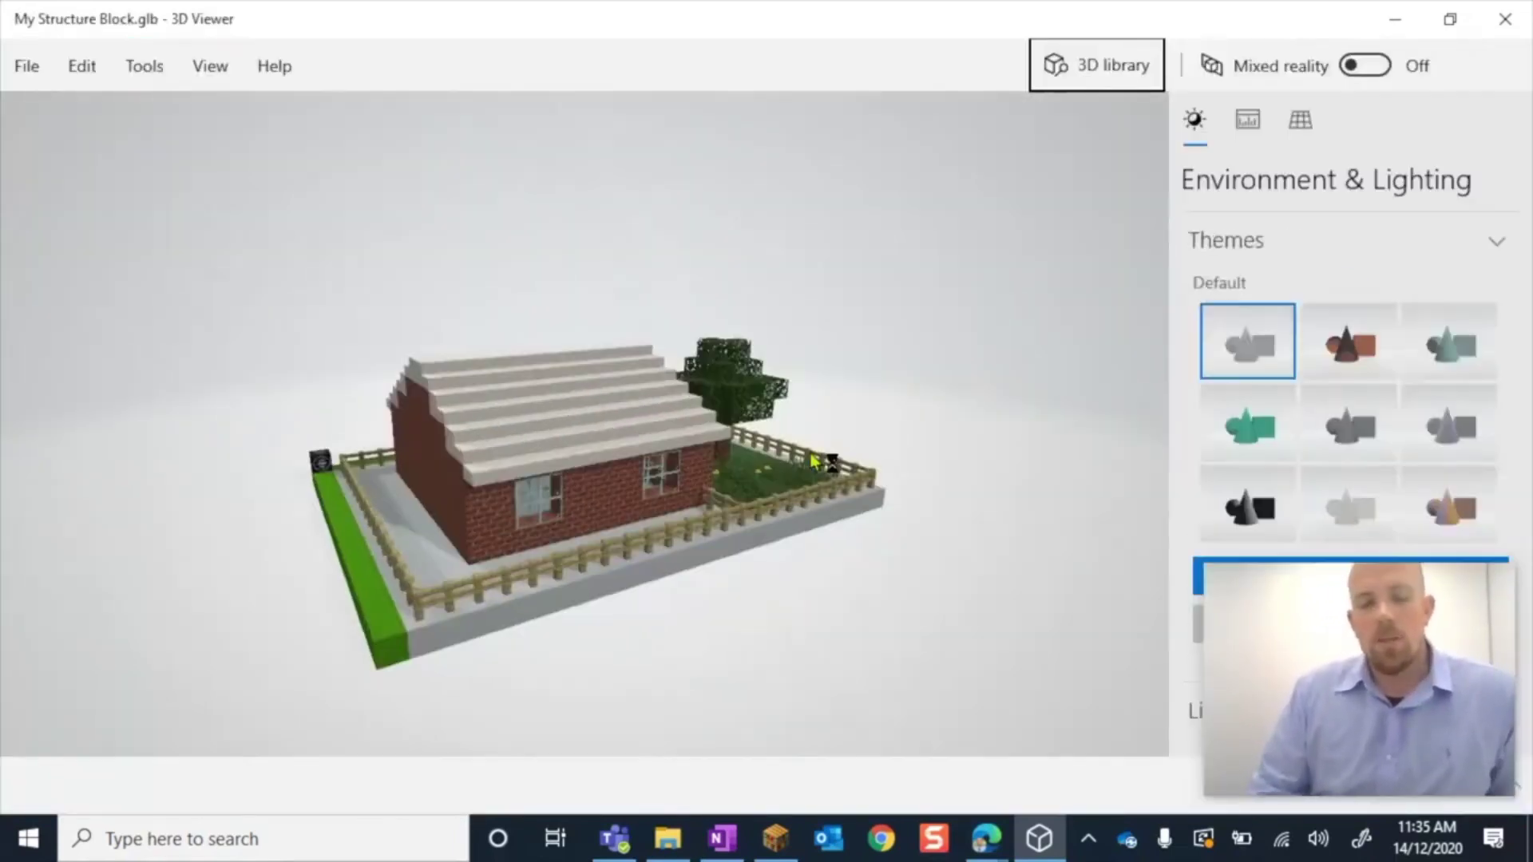
Orbit and zoom the exported house model to examine its walls, roof, garden and tree.
drag(748, 434, 489, 455)
scroll(490, 456, up, 5)
scroll(491, 459, down, 5)
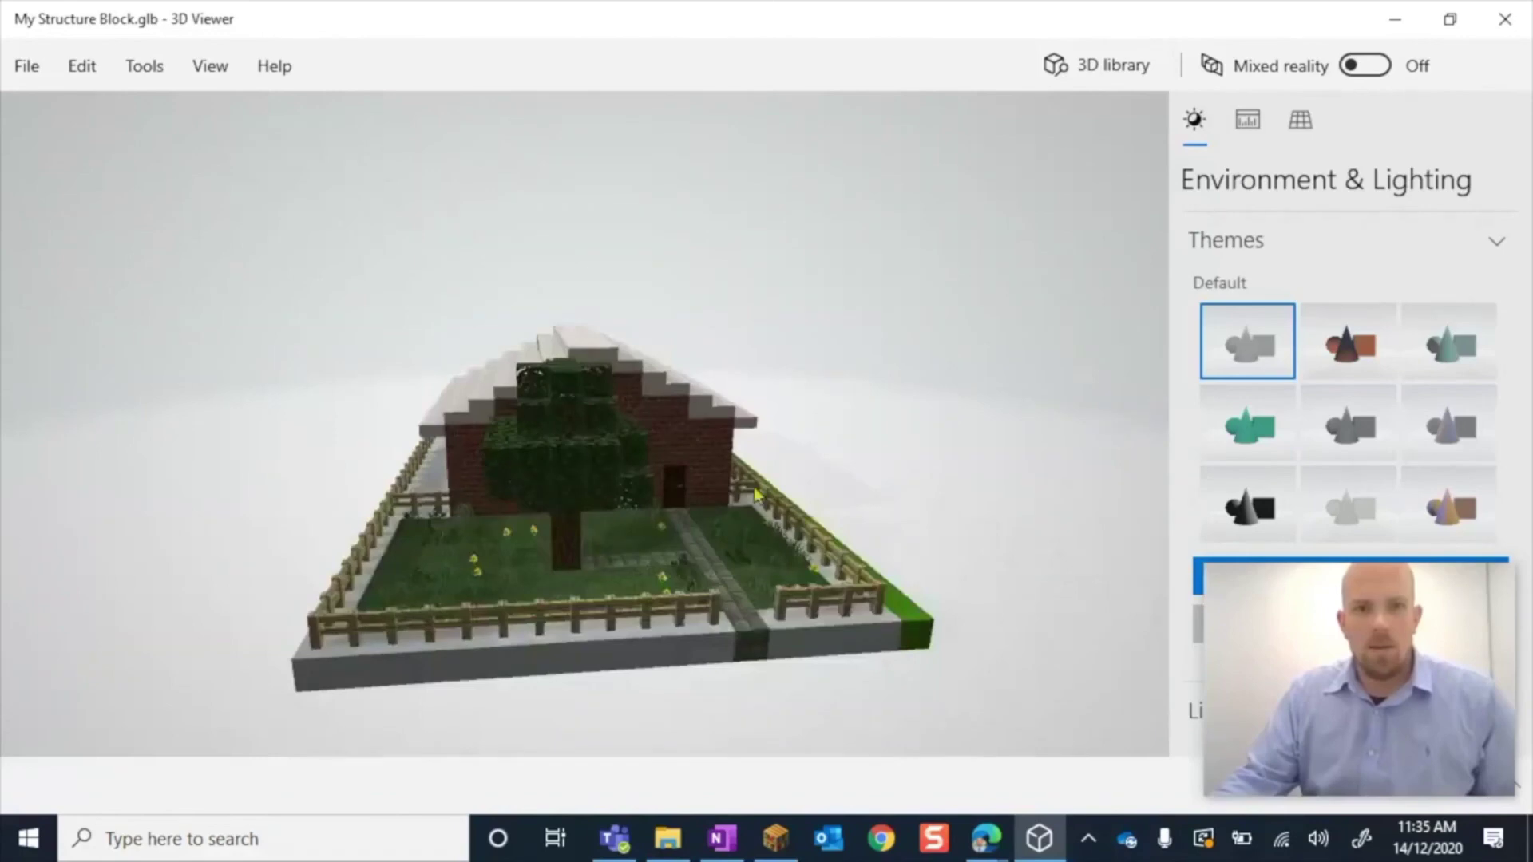
drag(754, 487, 834, 460)
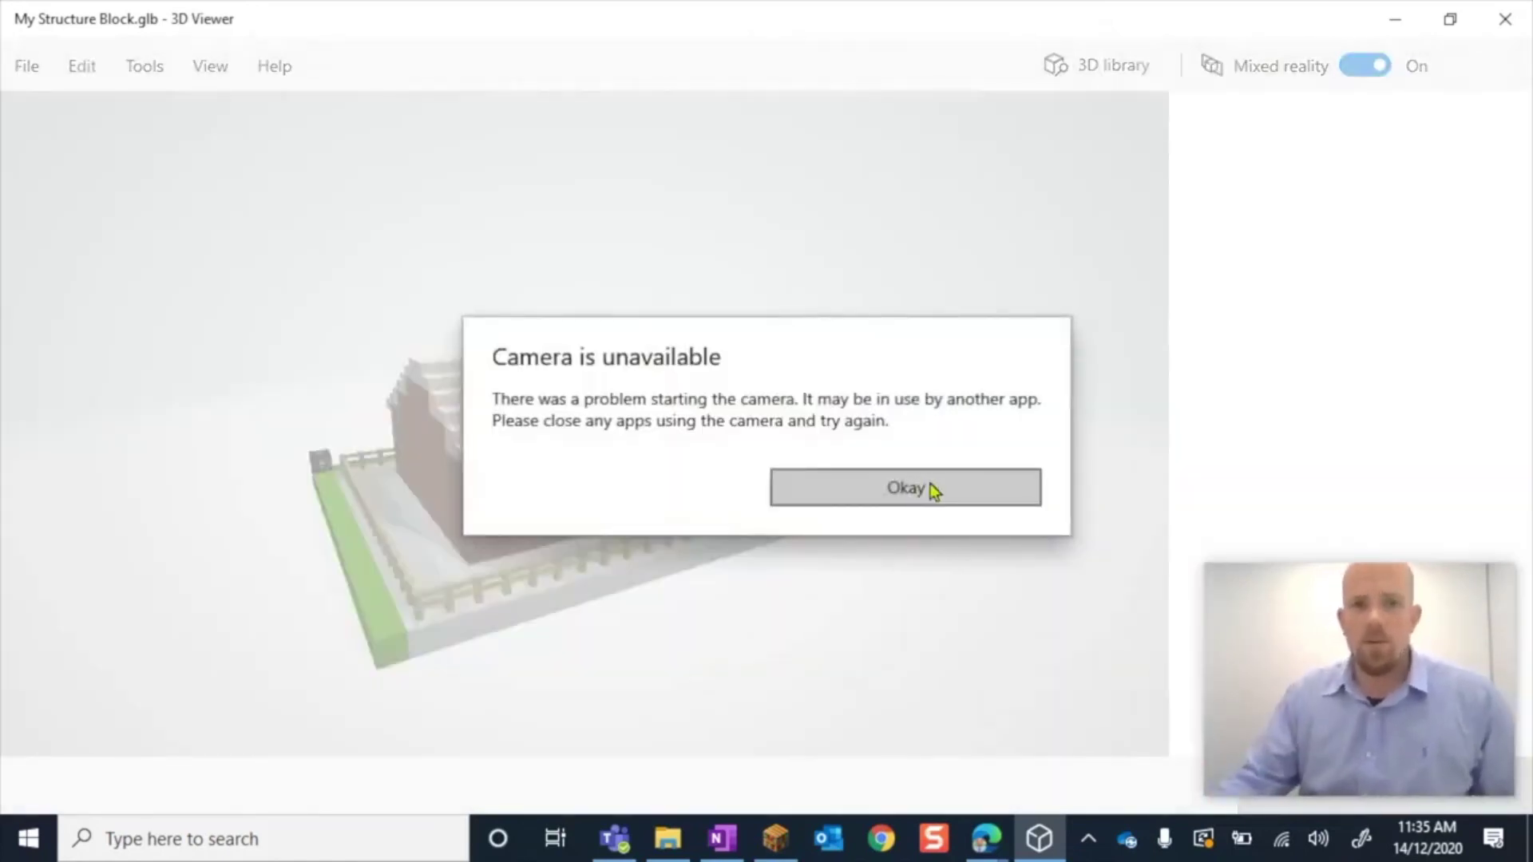
Dismiss the mixed reality camera notice and rotate the model to view its long windowed wall and garden.
click(931, 487)
drag(663, 500, 864, 459)
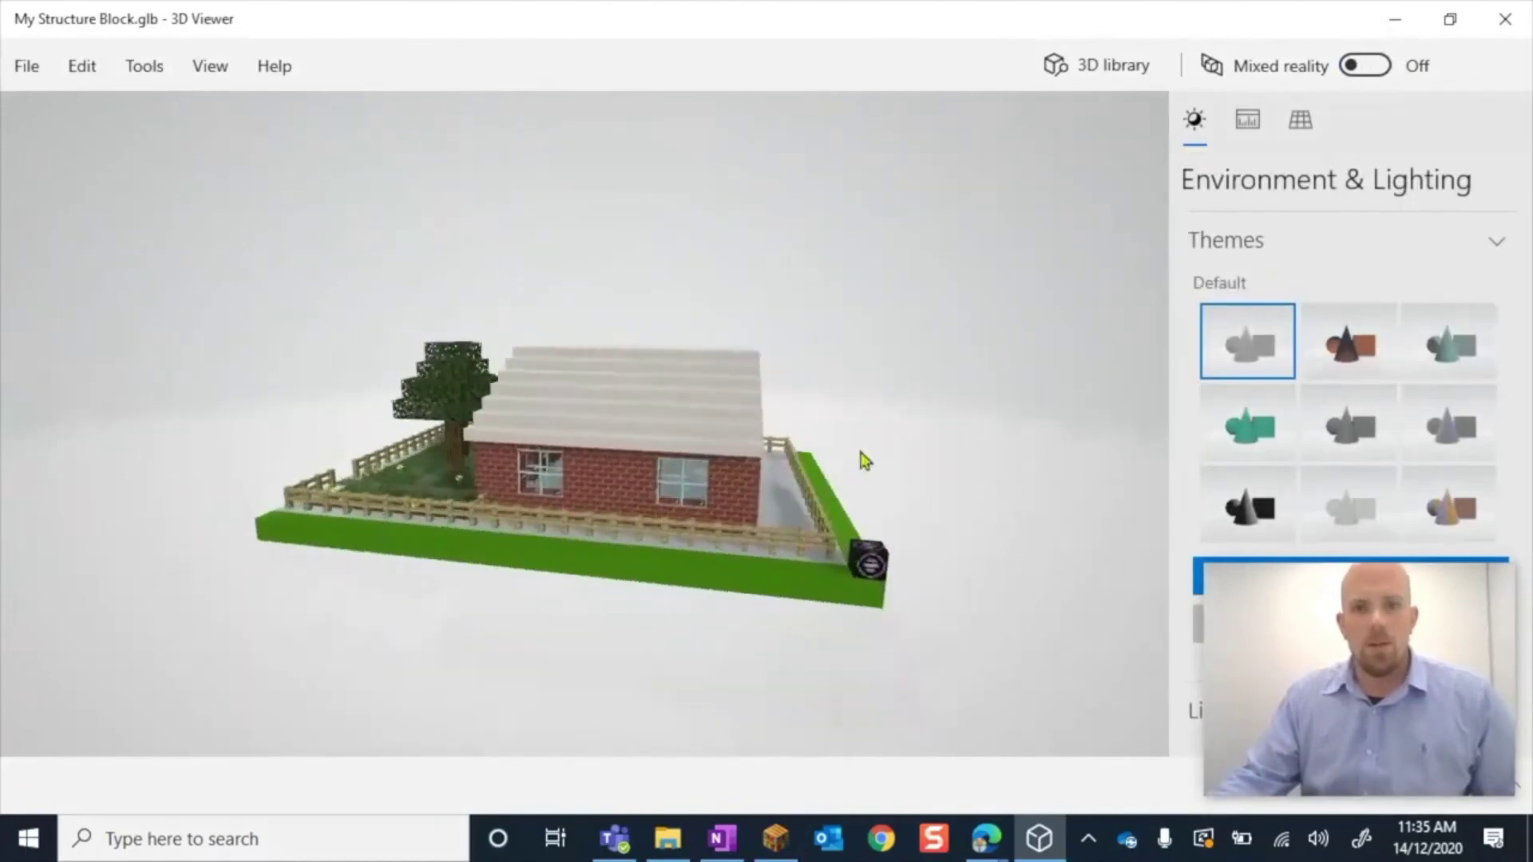
drag(693, 477, 784, 486)
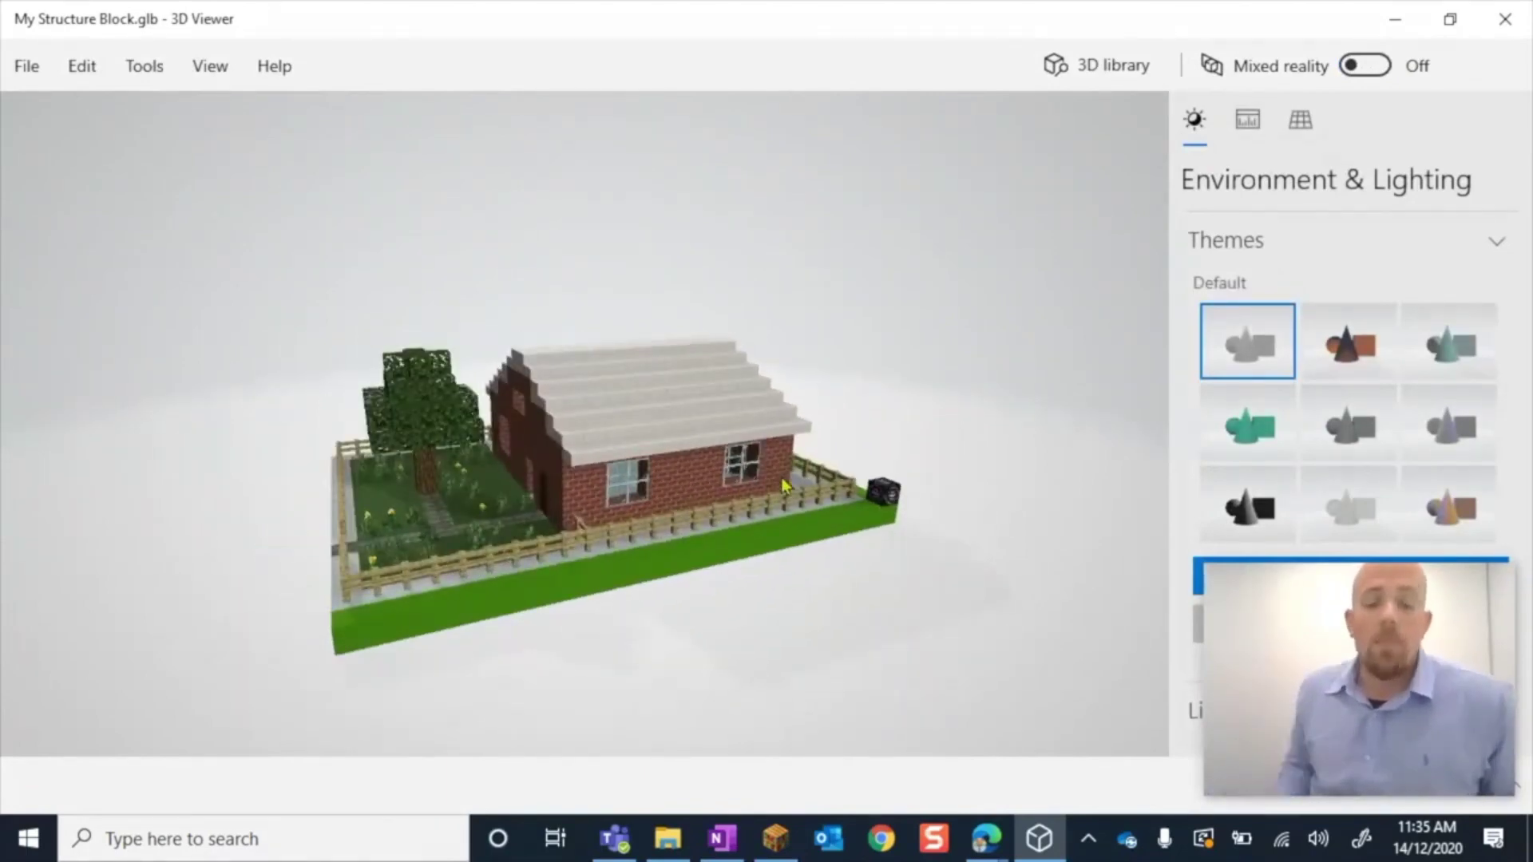